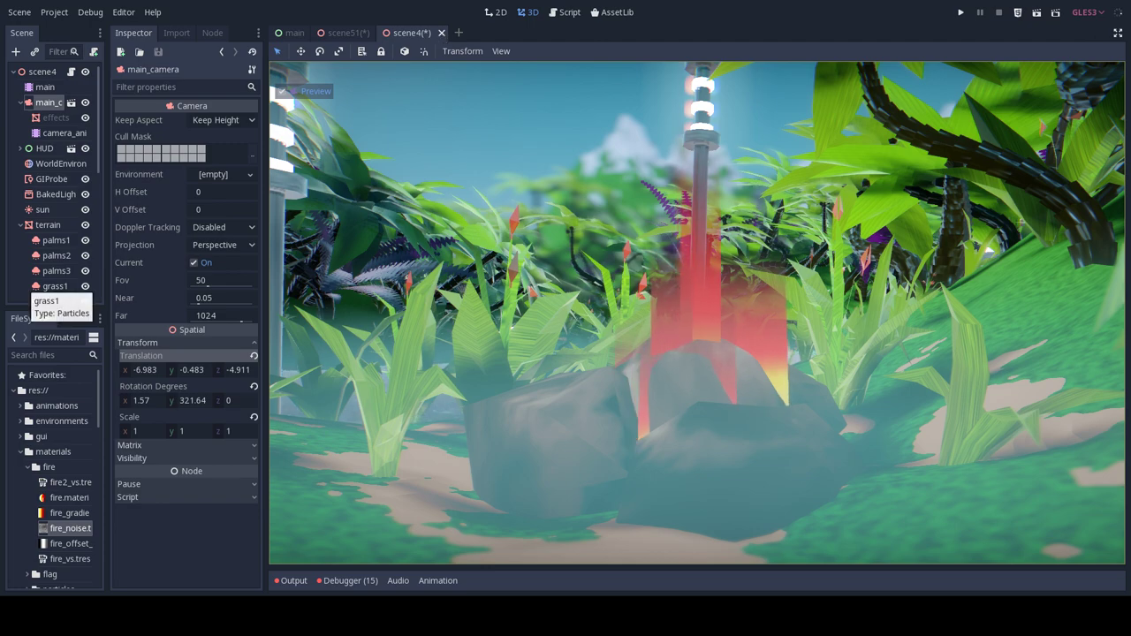
key("super")
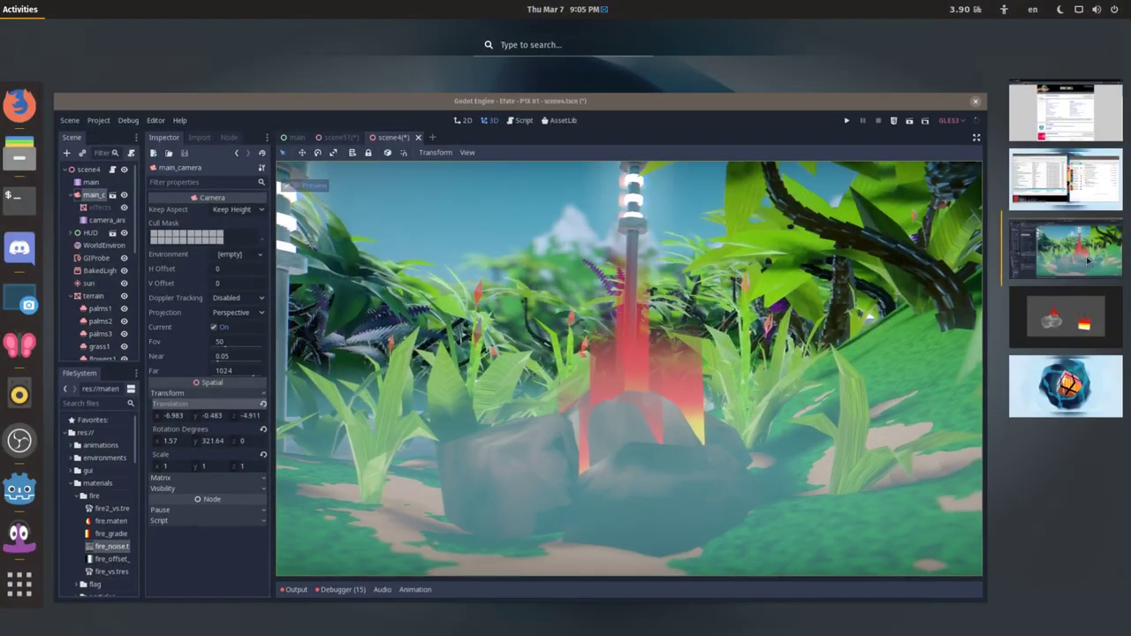
scroll(660, 311, "down", 1)
left_click(660, 311)
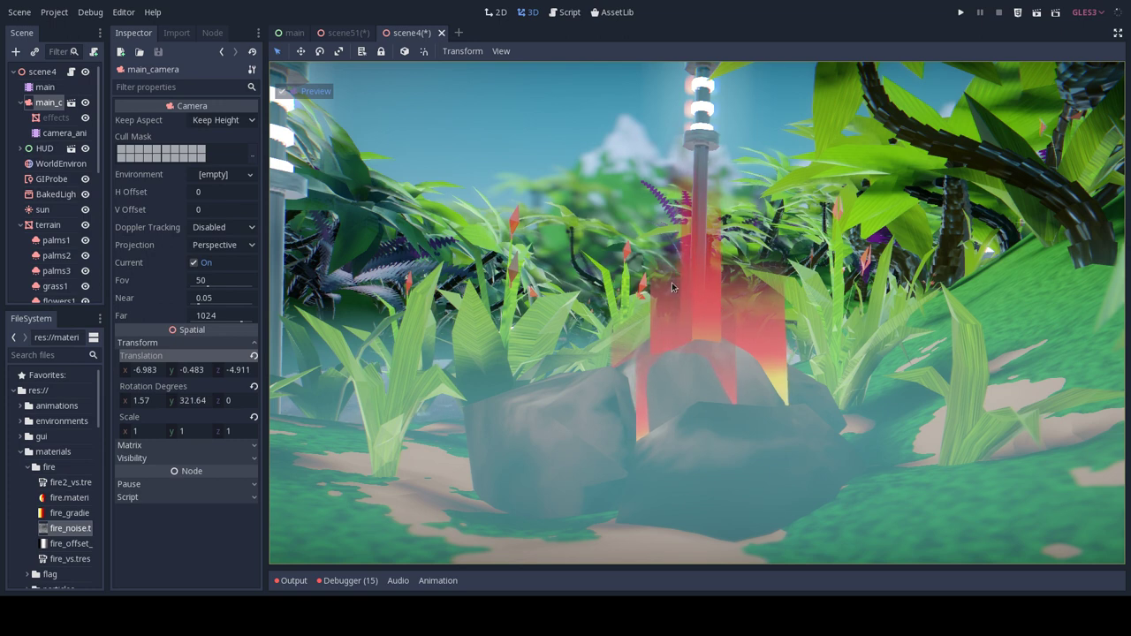
Close the scene4 scene without saving its changes.
left_click(440, 32)
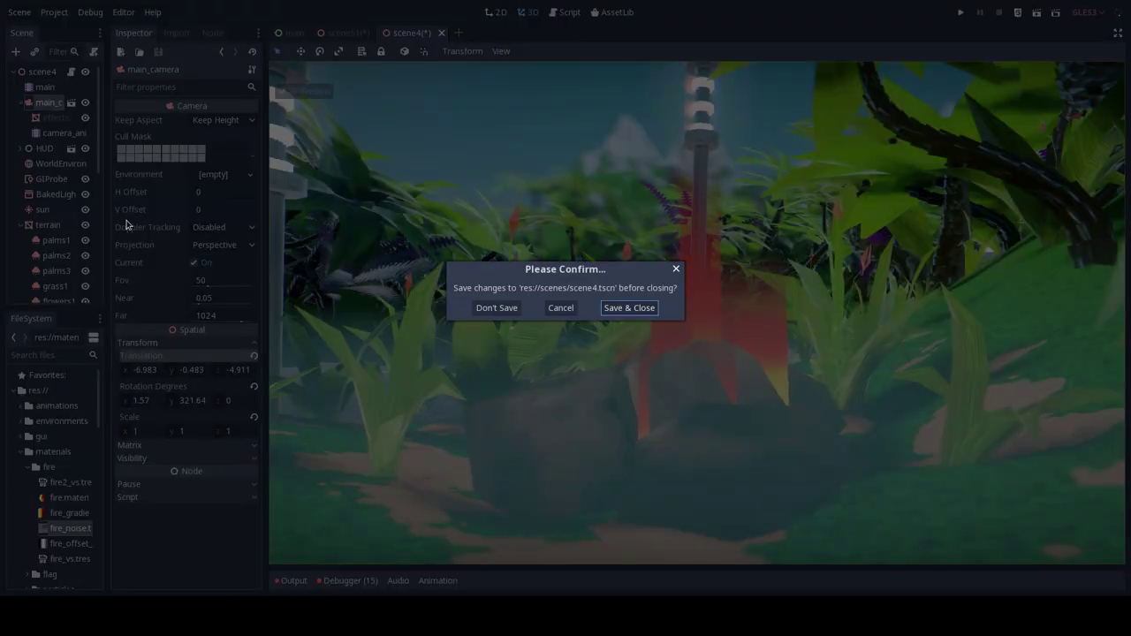
left_click(516, 307)
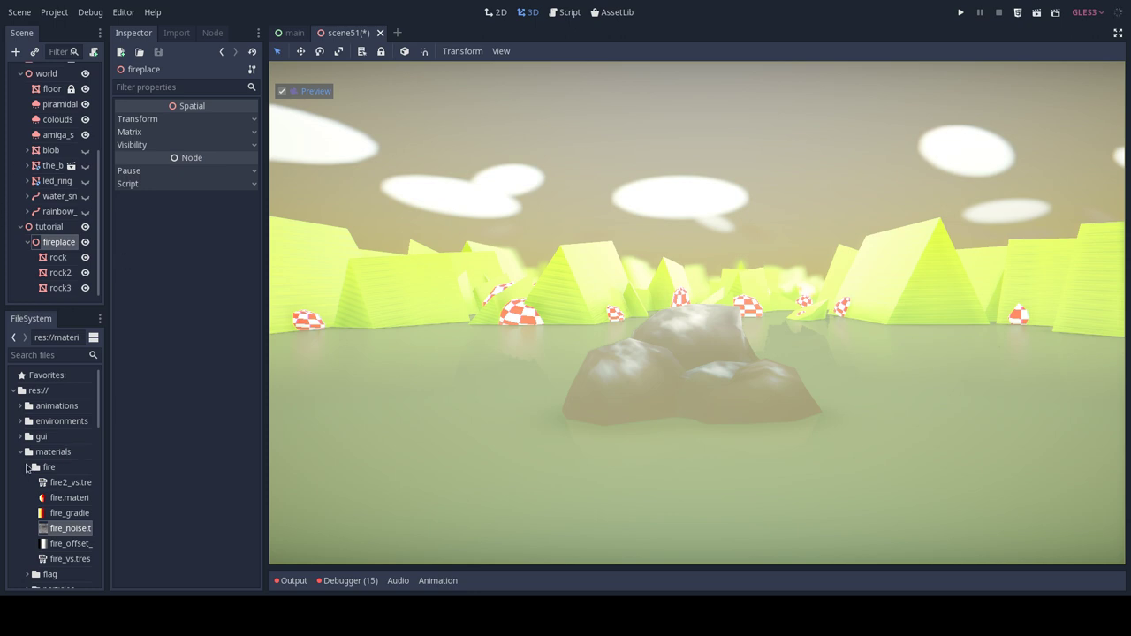
Open the fire_gradient.tres texture in a widened Inspector and inspect its white, yellow, red and transparent colour stops.
left_click(65, 512)
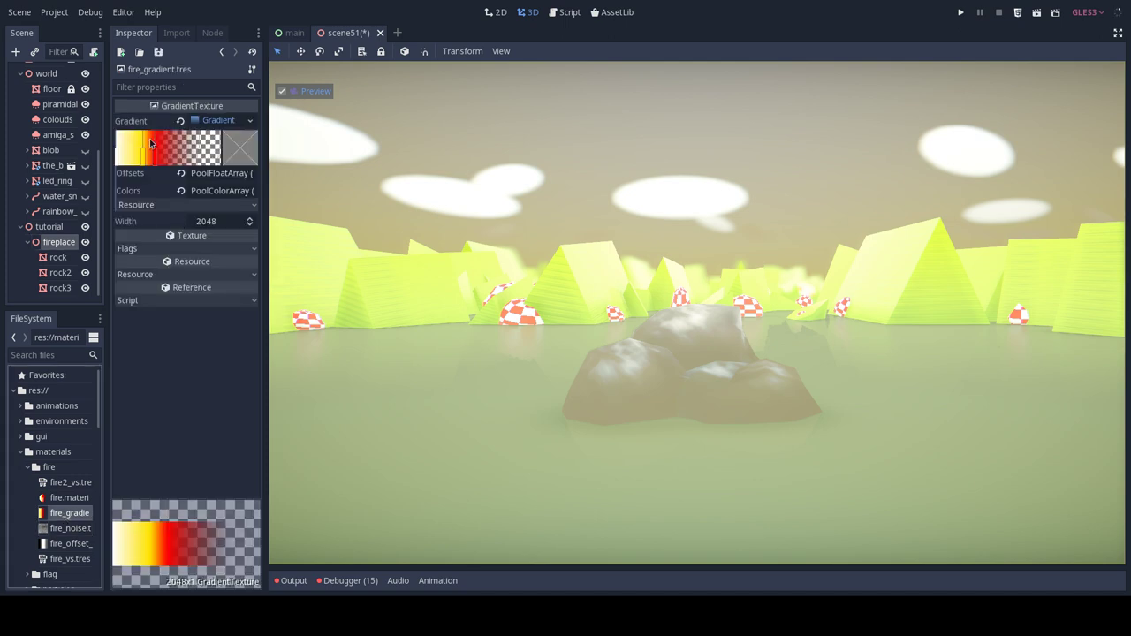
left_click_drag(265, 190, 383, 206)
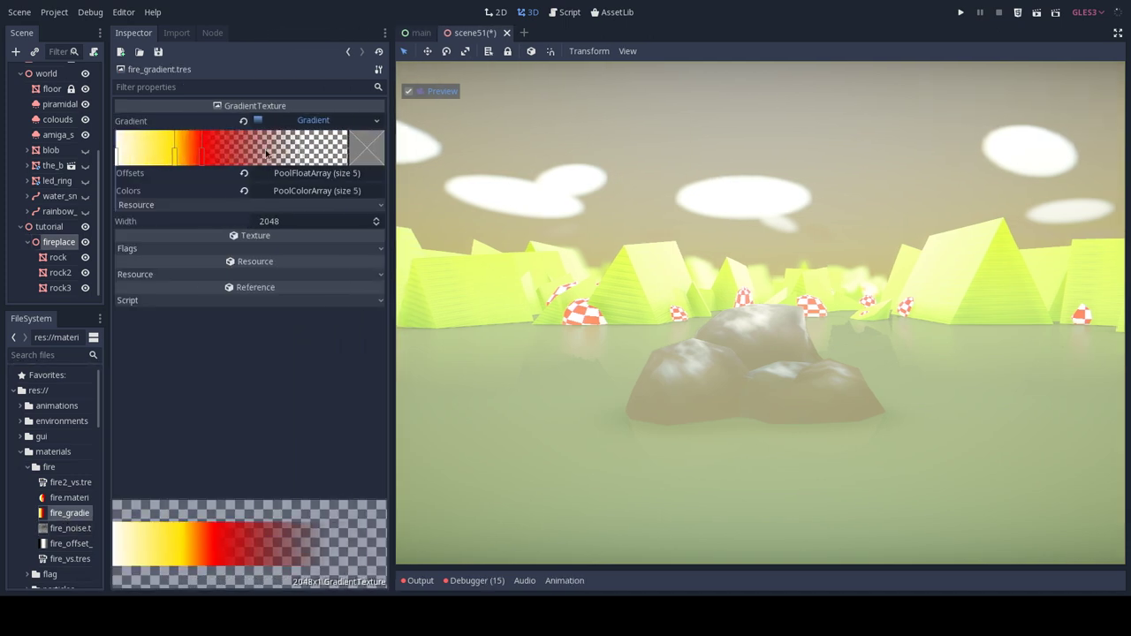
left_click(117, 161)
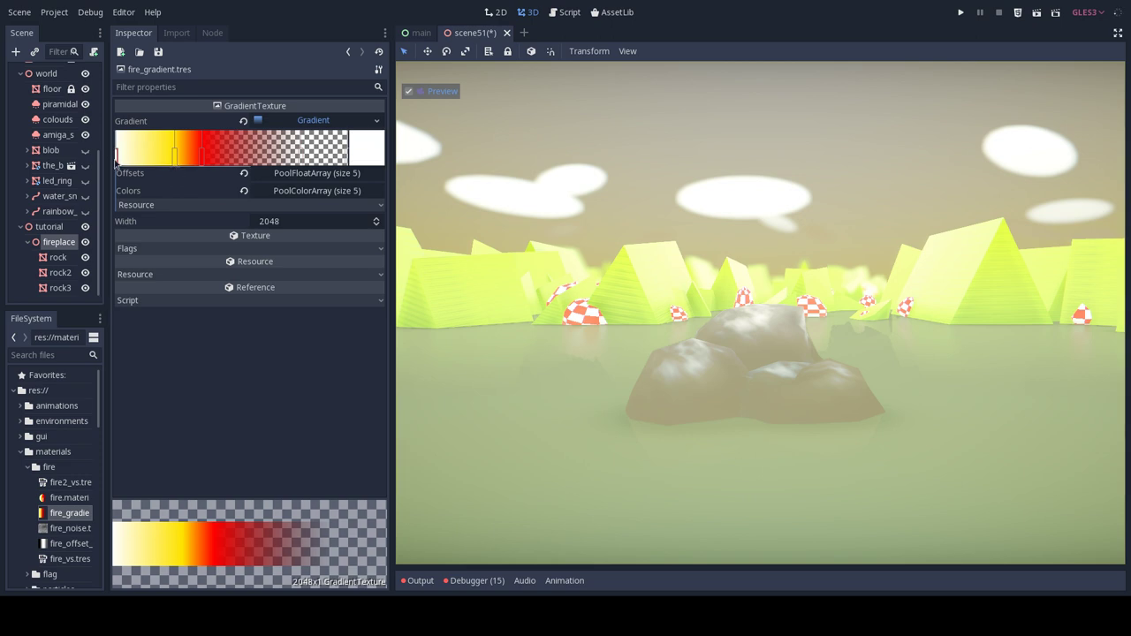
left_click(174, 157)
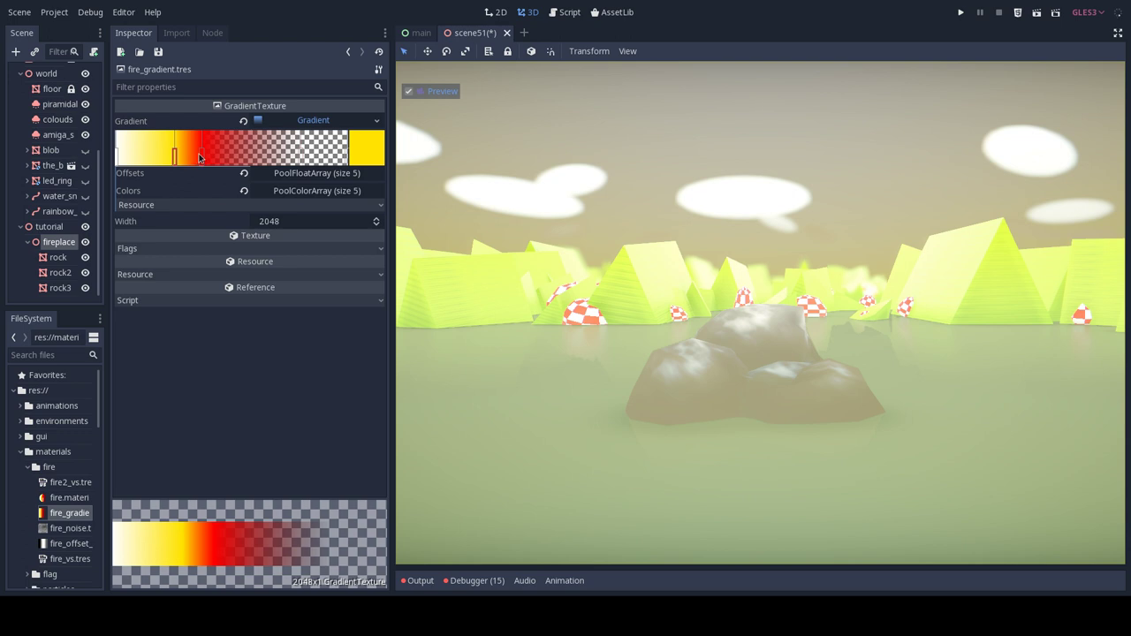
left_click(200, 157)
left_click(301, 157)
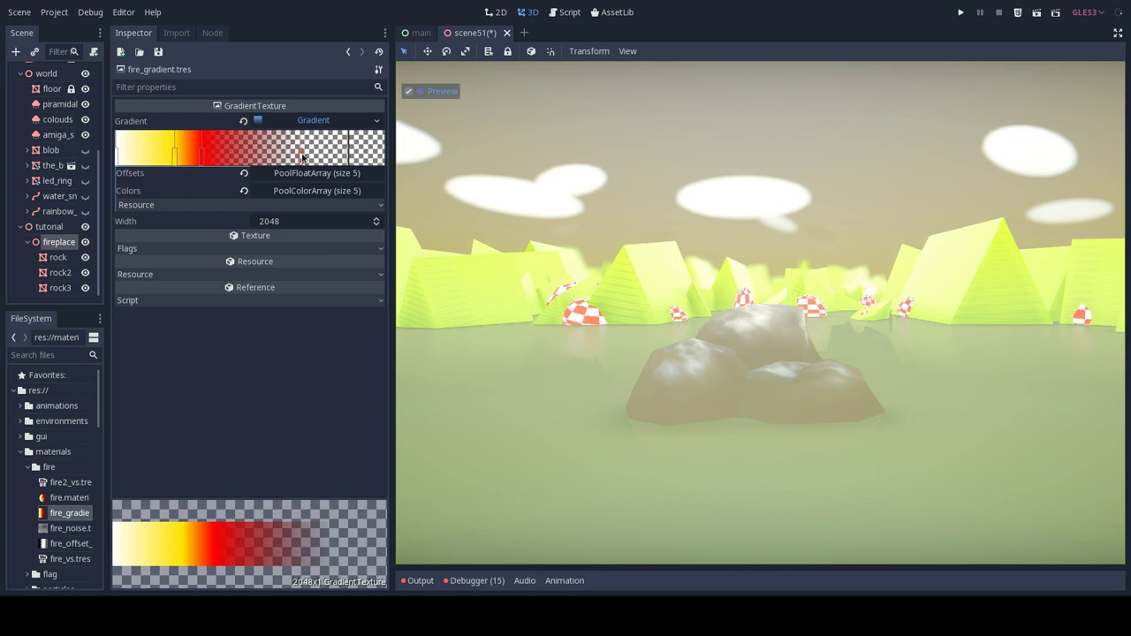
Try an alpha of 255 on the last stop of fire_gradient, then return the alpha to 0.
left_click(362, 152)
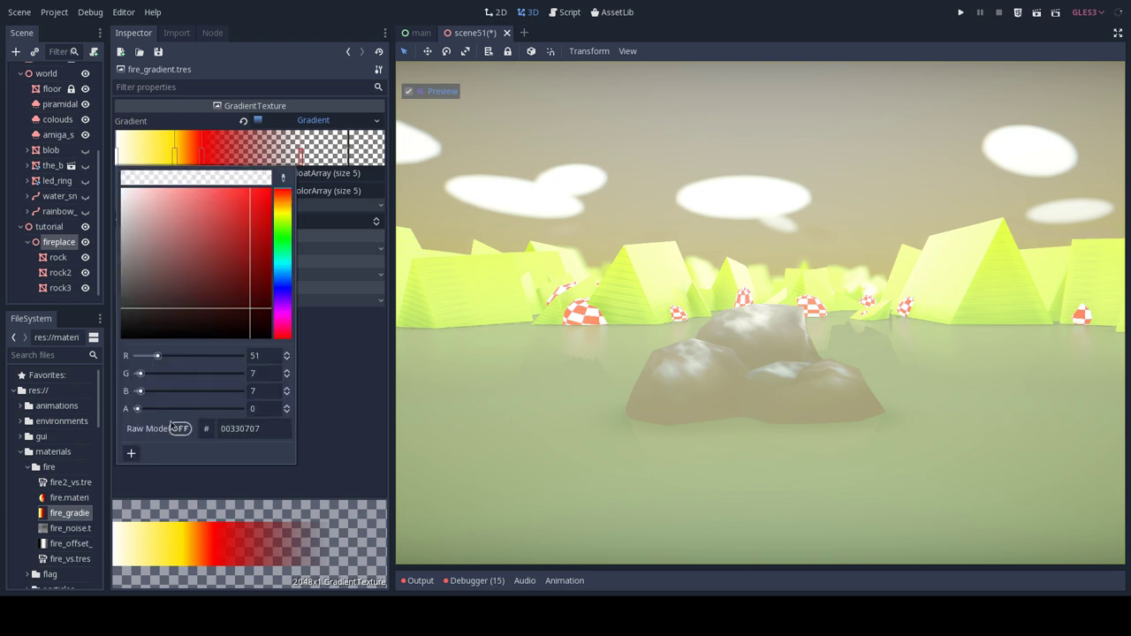
left_click_drag(140, 408, 272, 414)
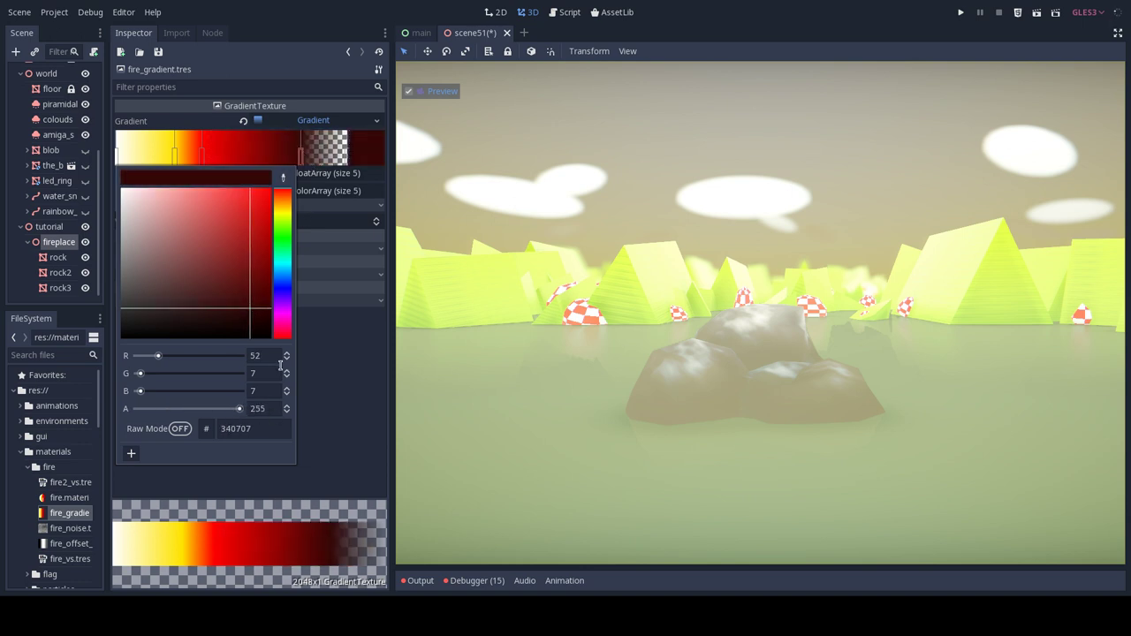
left_click_drag(238, 415, 124, 414)
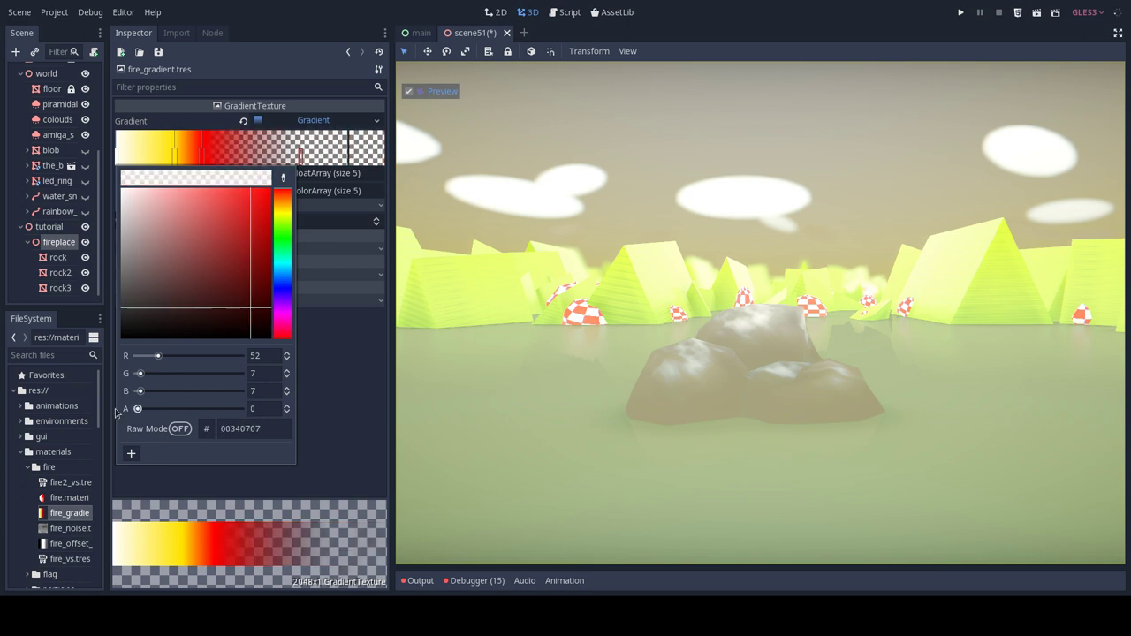
left_click(320, 400)
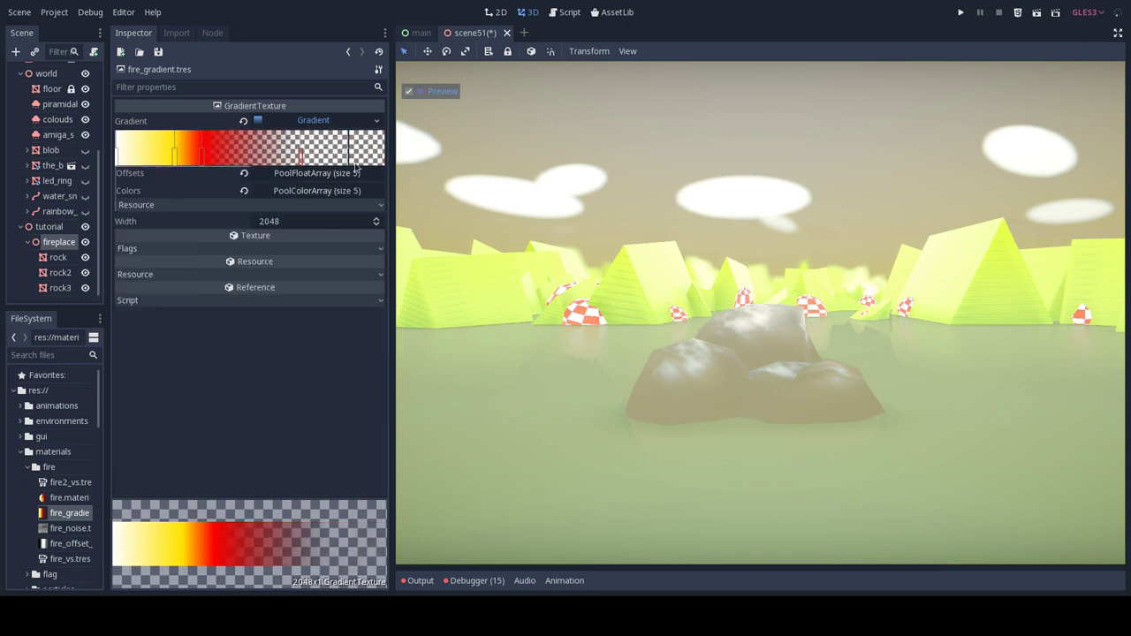
Examine the fire_noise.tres settings, then the black, white and gray colour stops of the fire offset gradient.
left_click(70, 528)
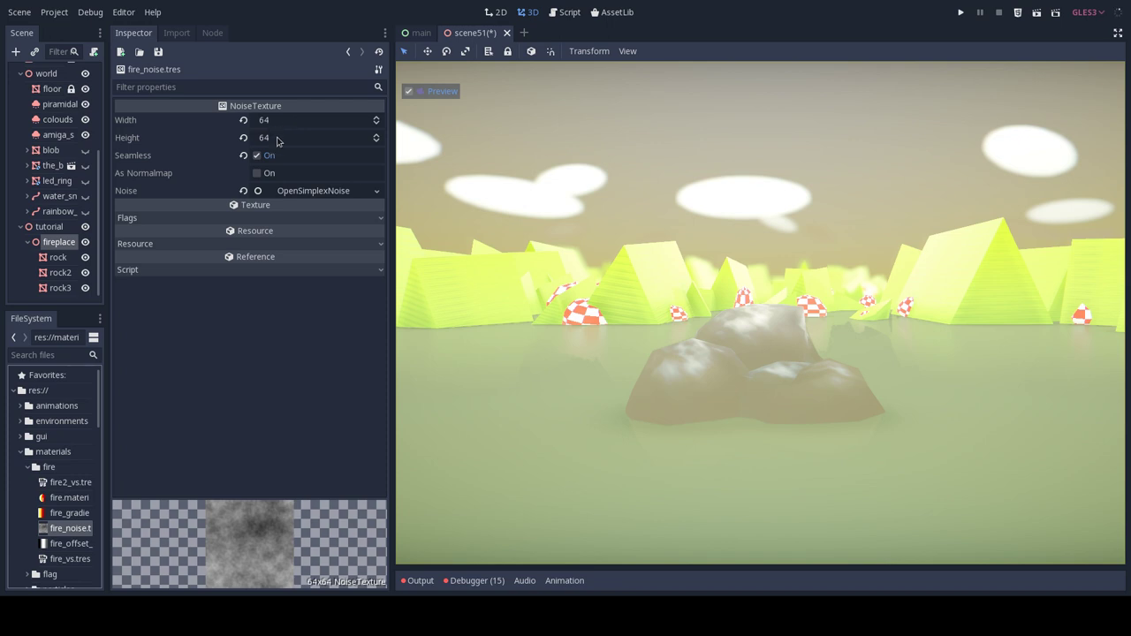
left_click(70, 543)
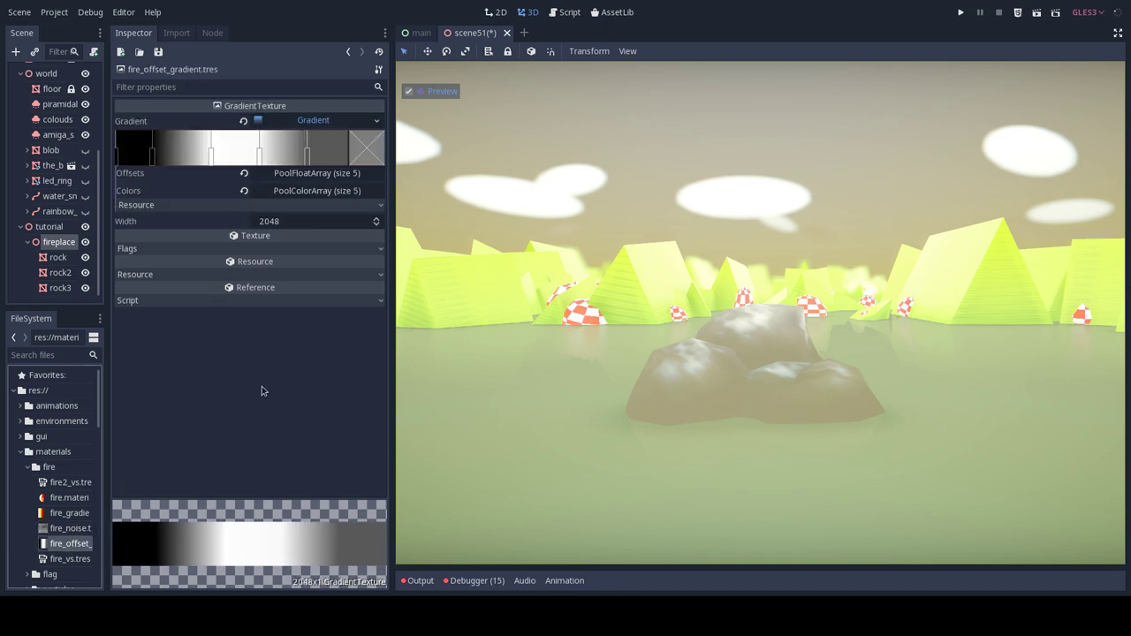
left_click(117, 157)
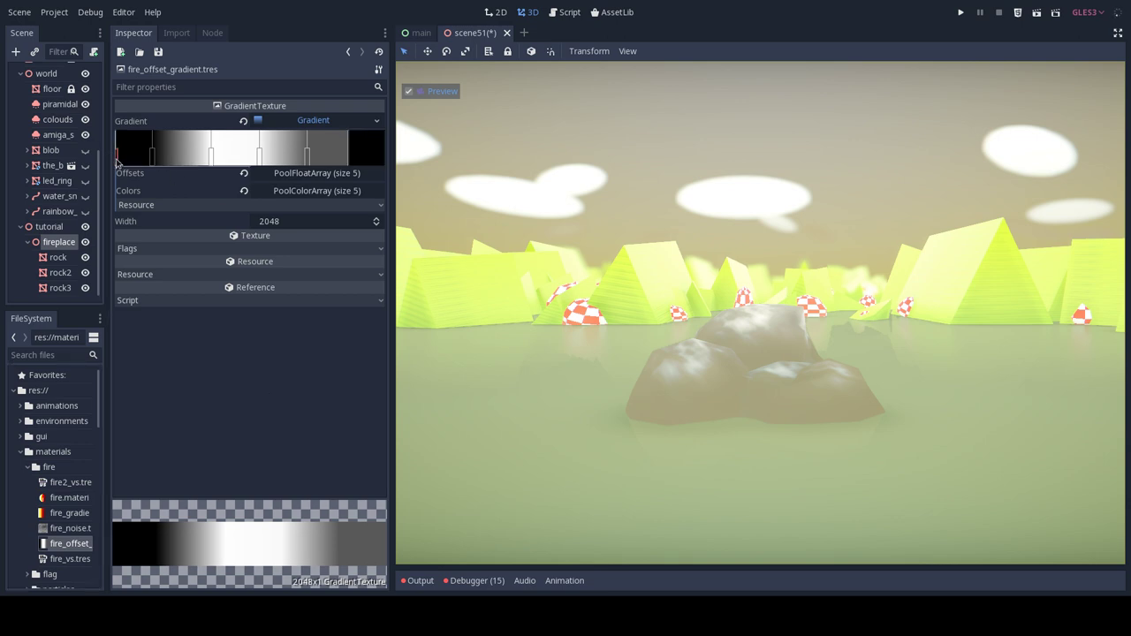
left_click(152, 159)
left_click(210, 157)
left_click(308, 156)
Make the last gray colour stop of the fire offset gradient slightly darker.
left_click(370, 156)
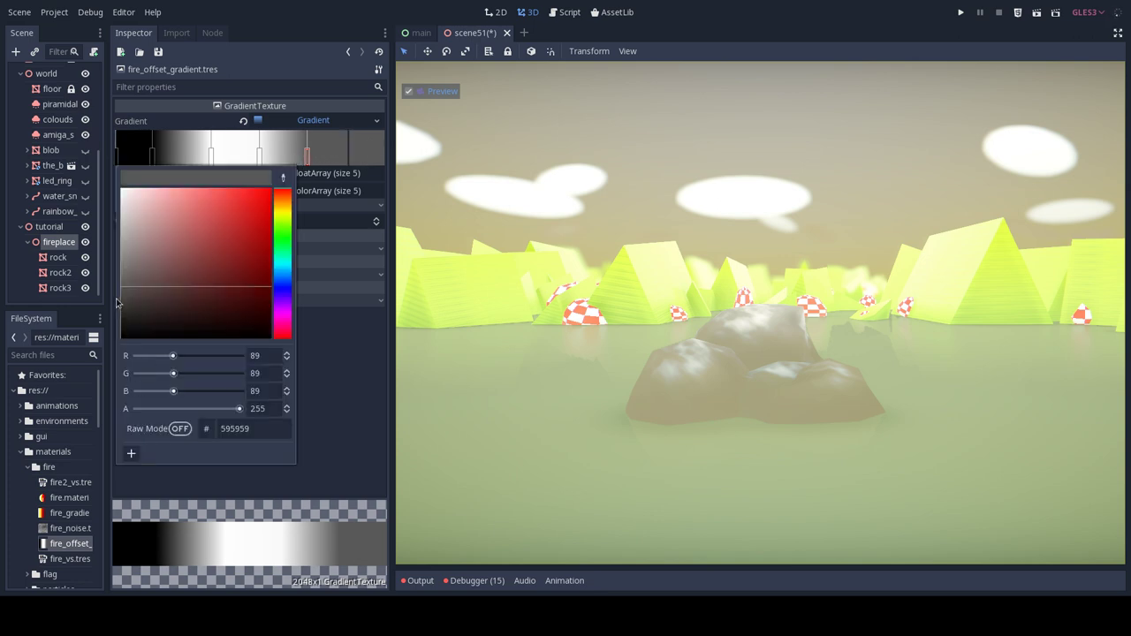
left_click_drag(129, 296, 105, 297)
left_click(318, 314)
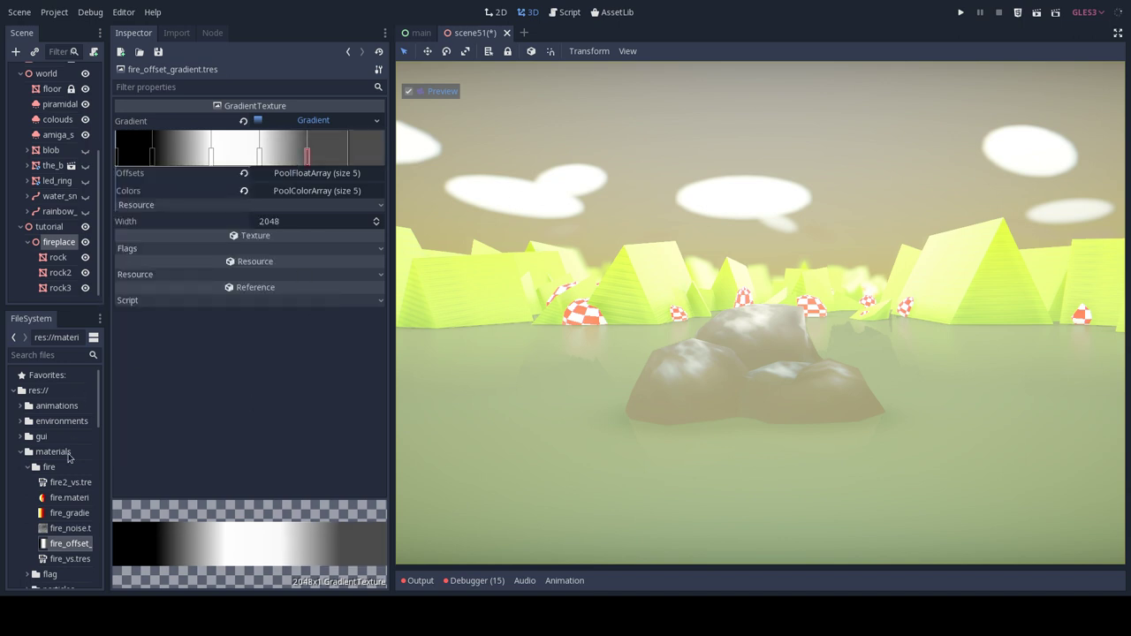
Add a MeshInstance node under fireplace and give it a new PlaneMesh.
left_click(57, 242)
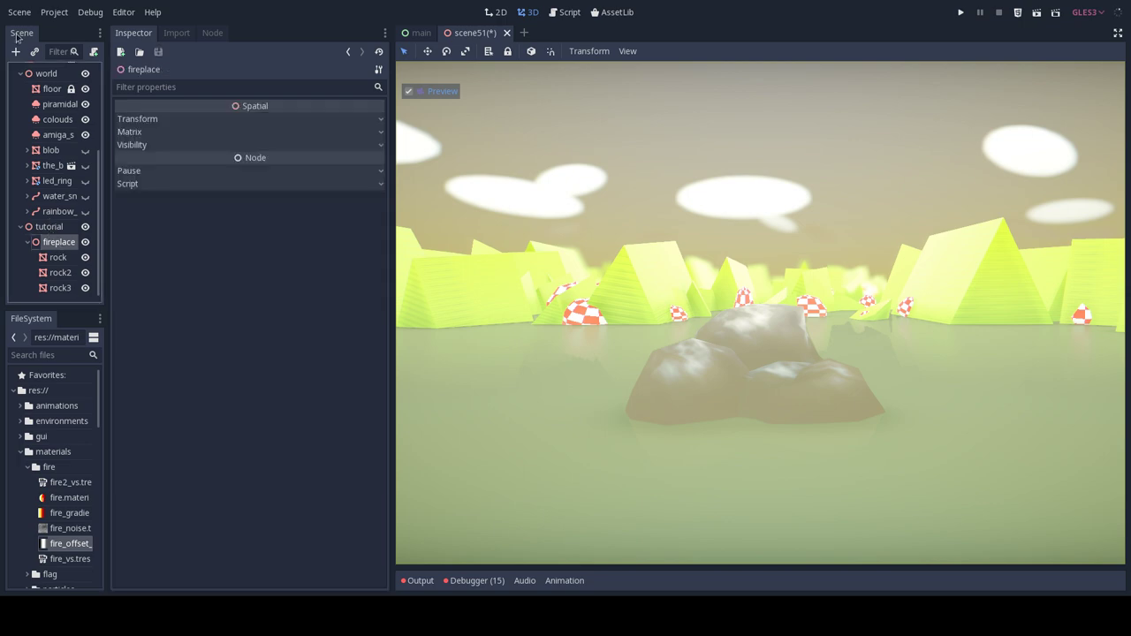
left_click(15, 51)
double_click(508, 221)
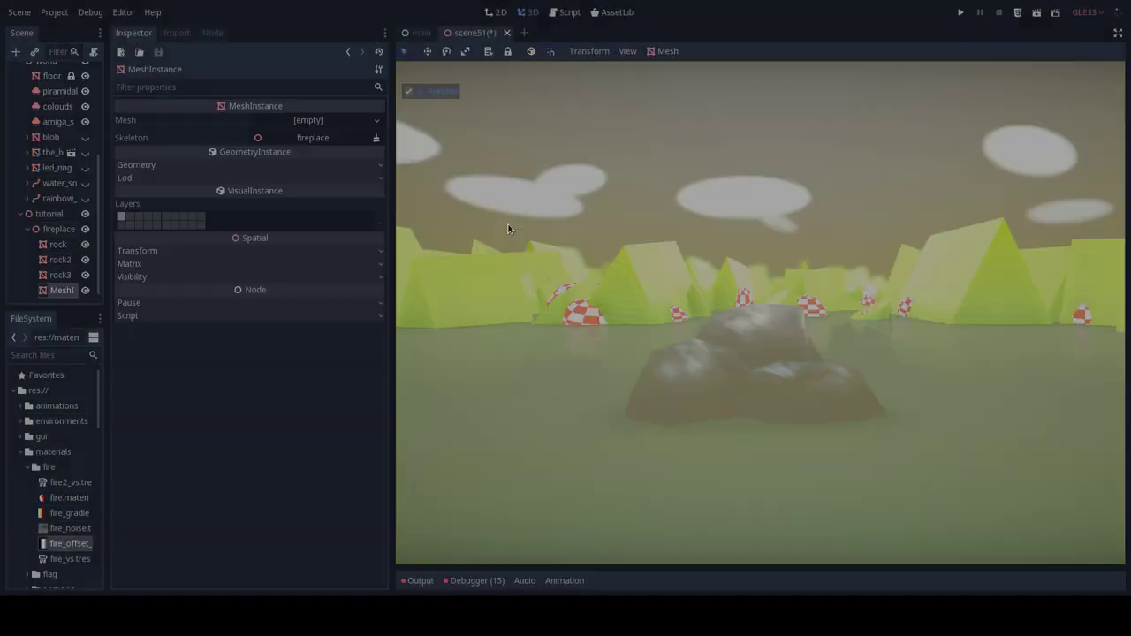
left_click(336, 120)
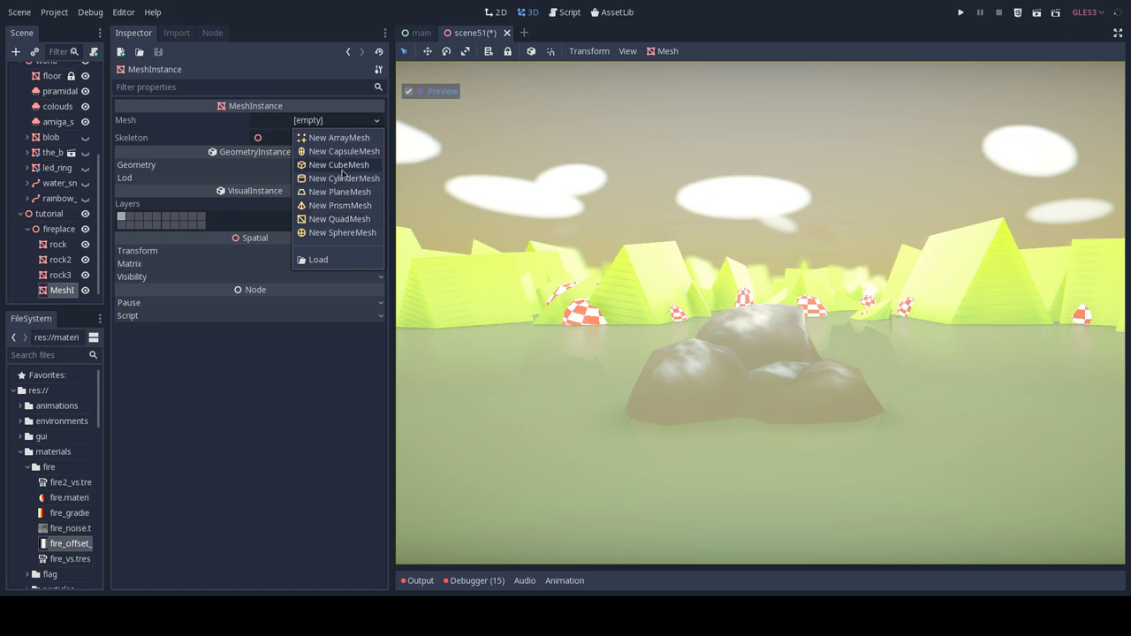
left_click(340, 192)
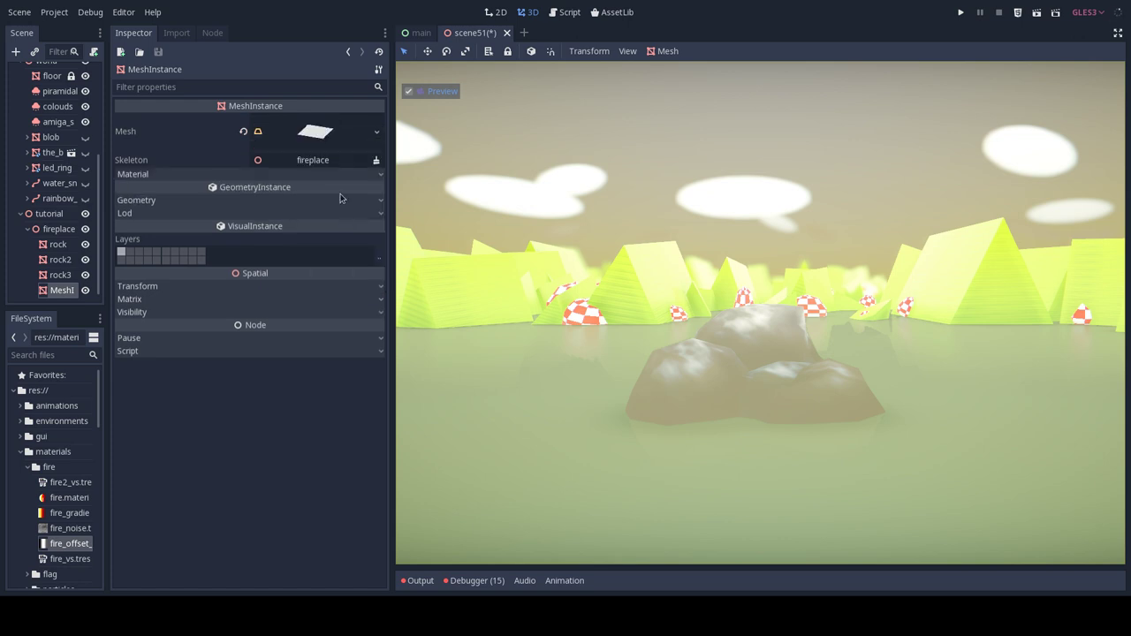
Set the plane mesh's size to 3 in x and 1 in y.
left_click(318, 135)
left_click(276, 165)
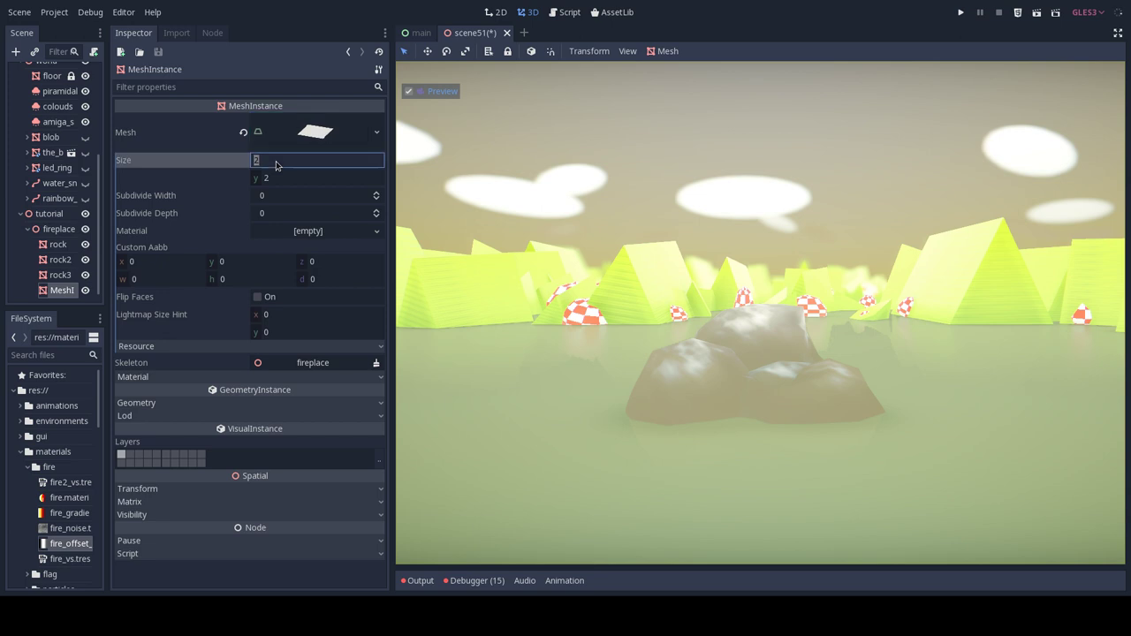
key("Tab")
type("1")
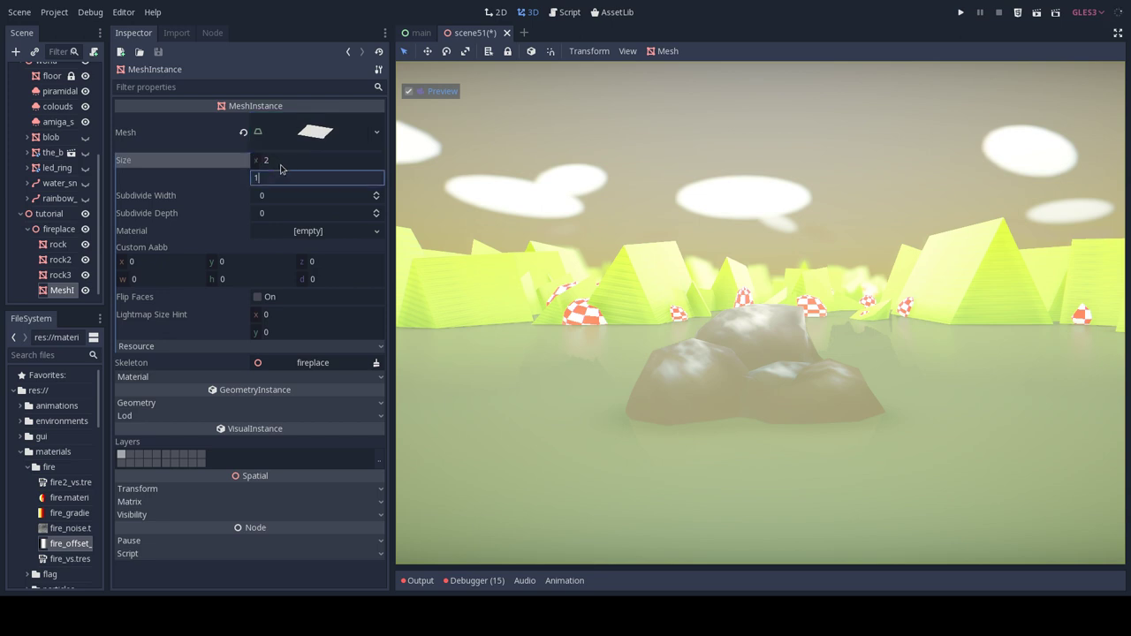
left_click(279, 162)
type("3")
key("Tab")
key("Return")
Assign a new ShaderMaterial to the plane mesh and give that material a new VisualShader.
left_click(284, 233)
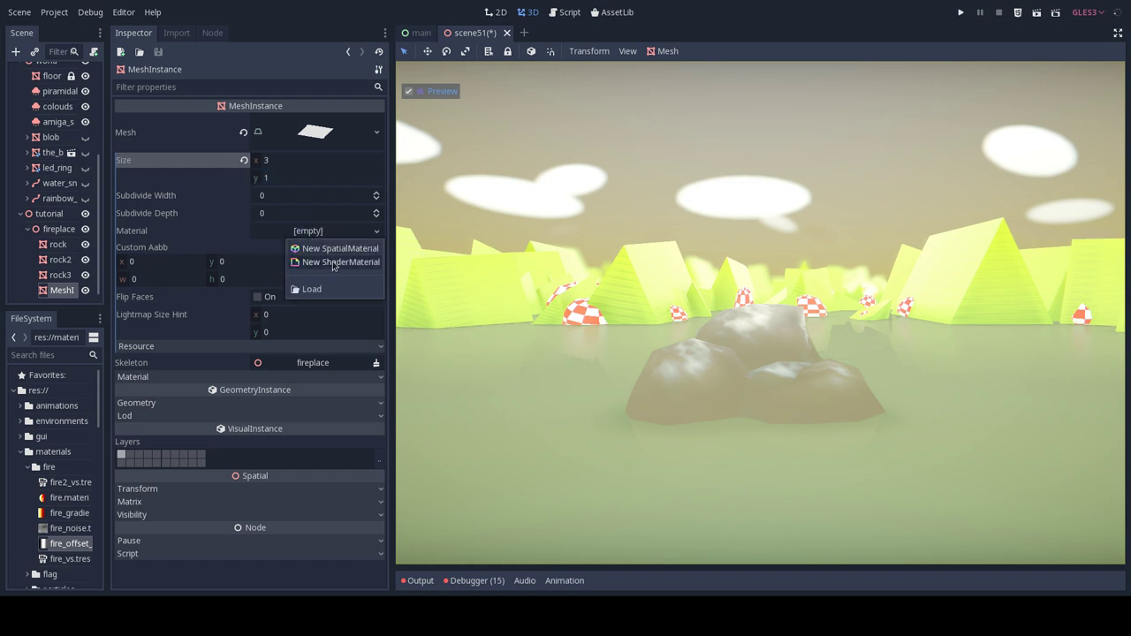
left_click(334, 262)
left_click(323, 253)
left_click(320, 121)
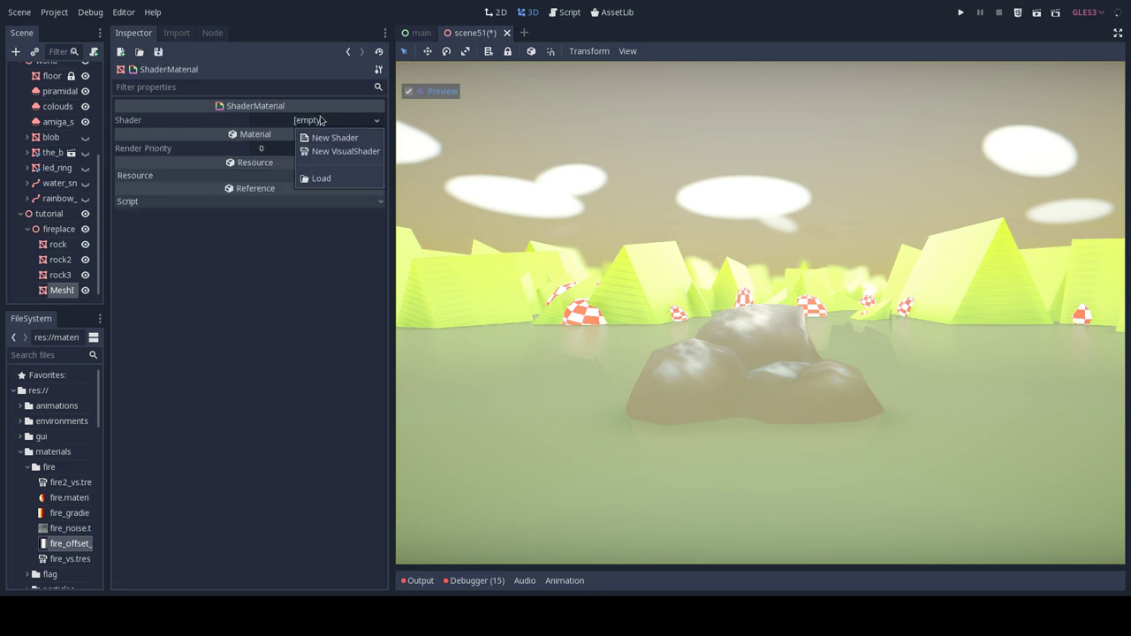
left_click(327, 151)
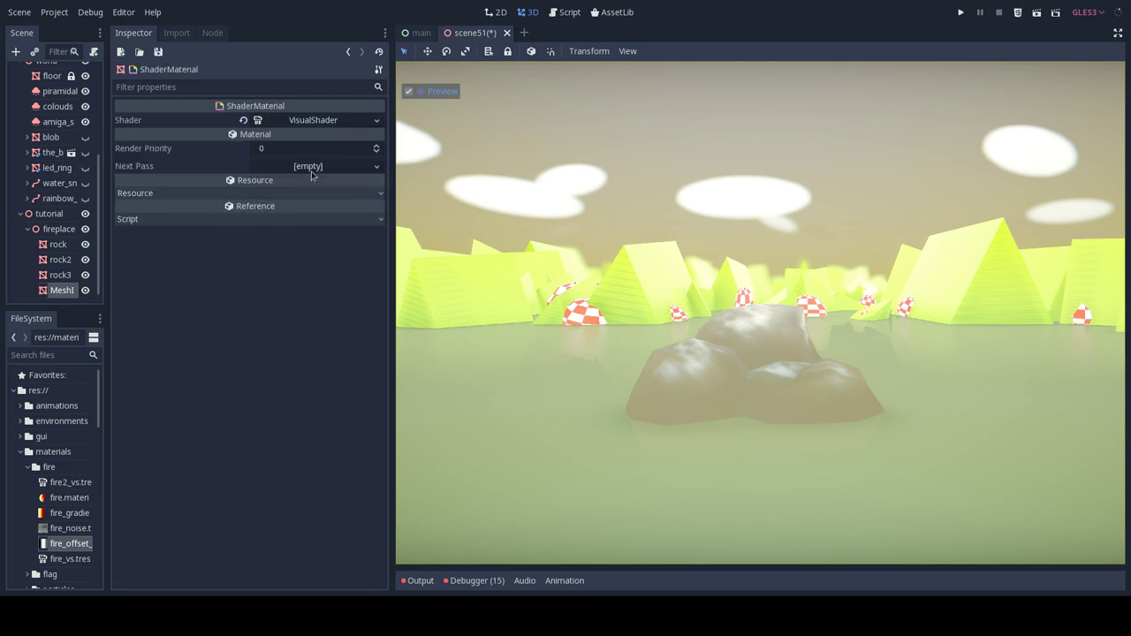
Set the visual shader's cull mode to disabled and review its flags.
left_click(306, 123)
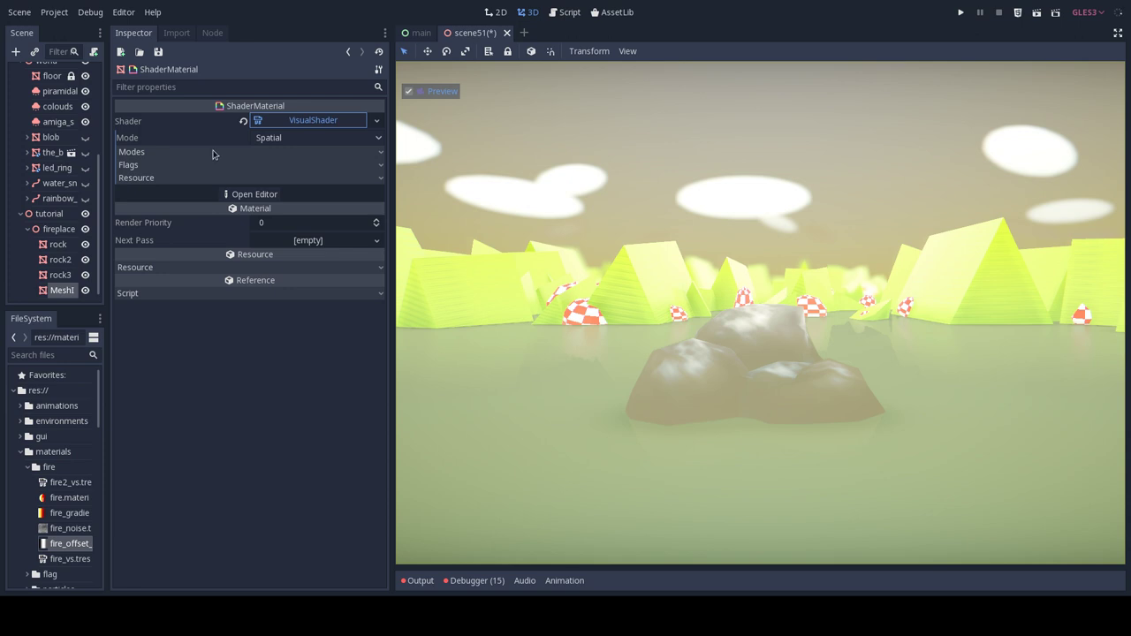
left_click(213, 153)
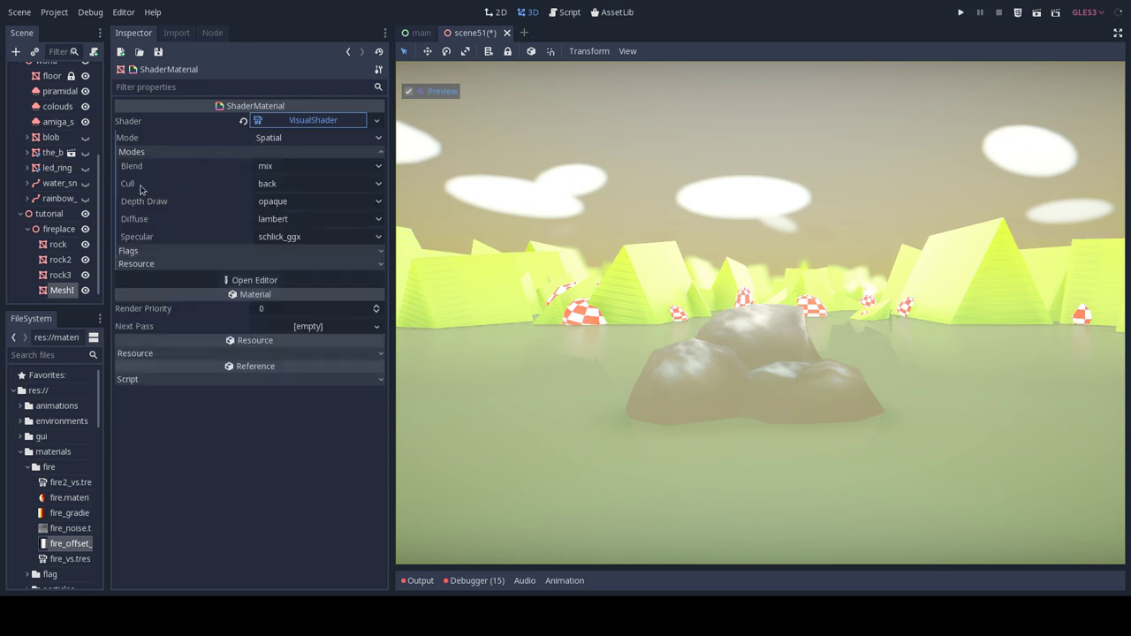
left_click(277, 188)
left_click(298, 228)
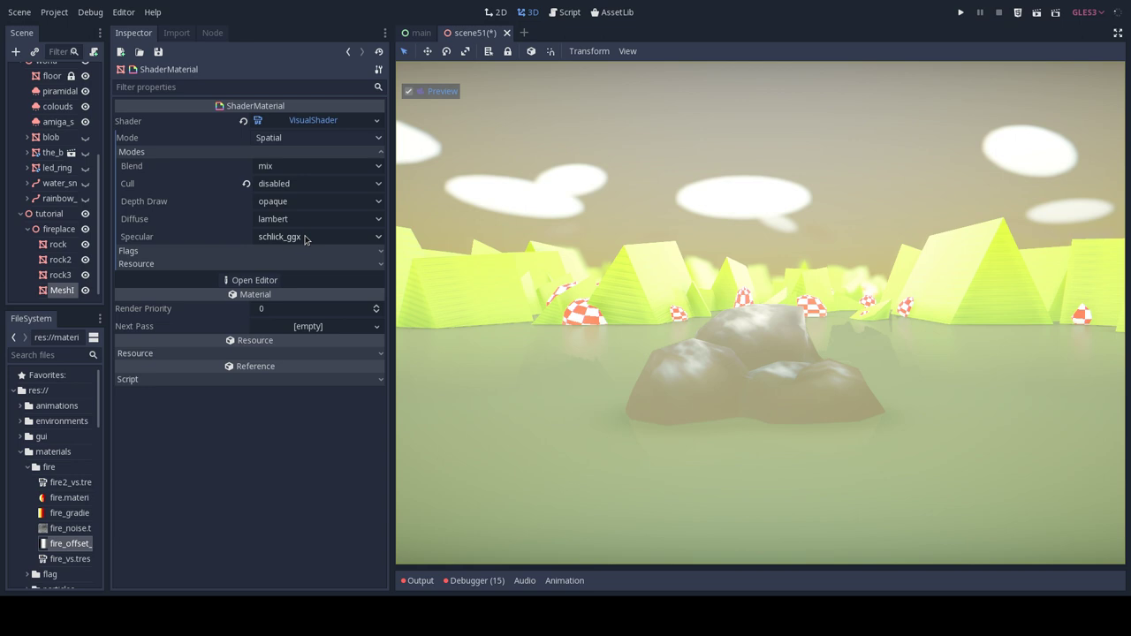
left_click(232, 253)
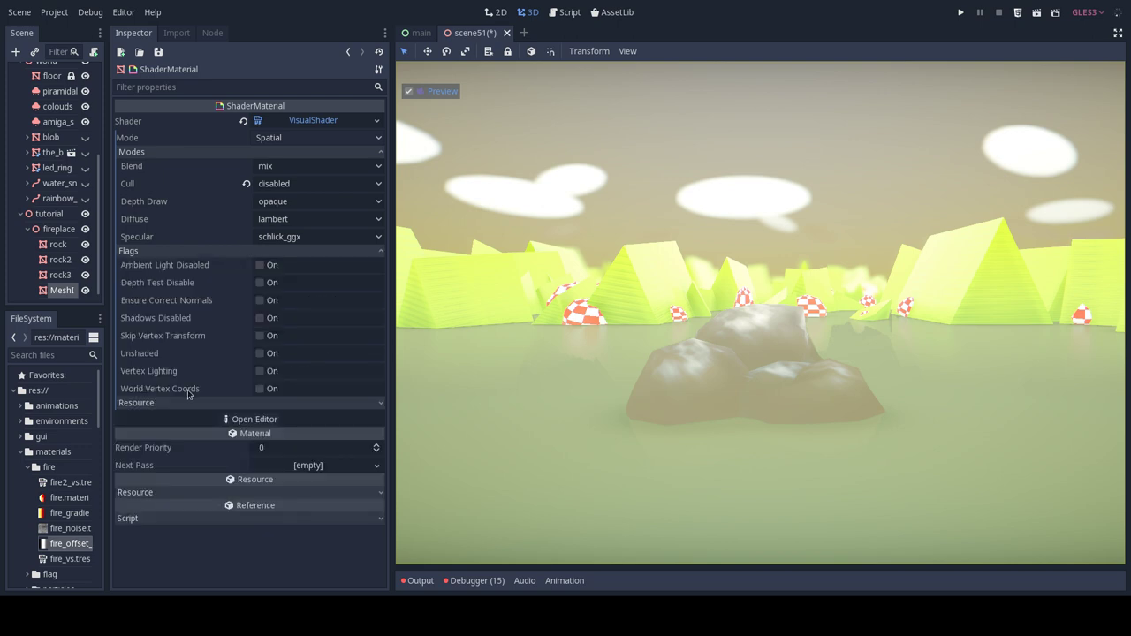
left_click(216, 253)
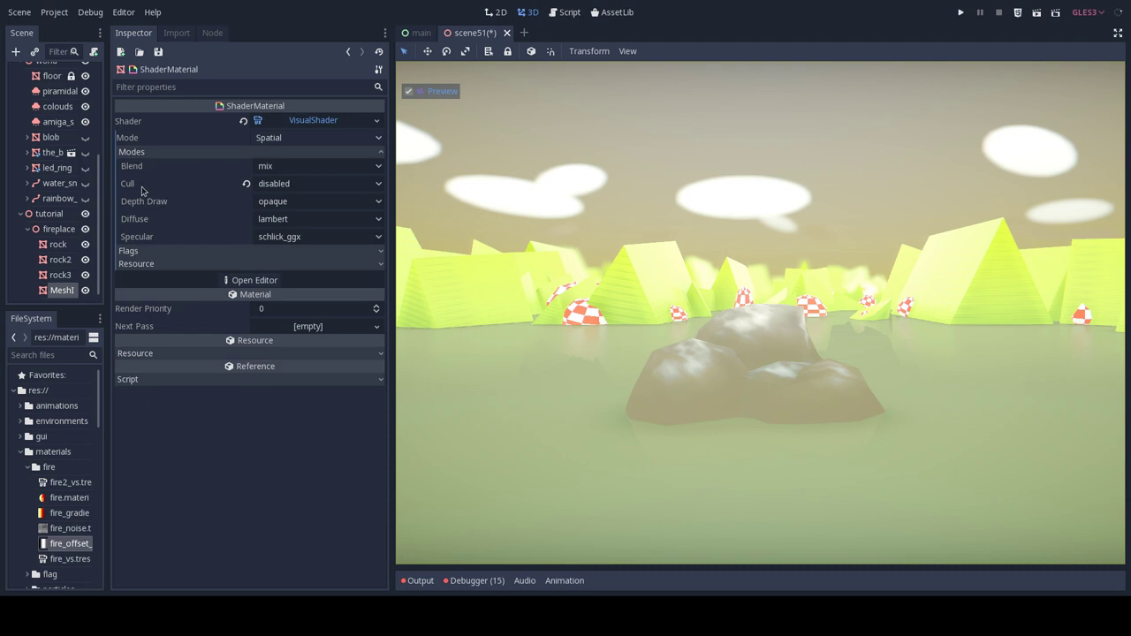
left_click(274, 152)
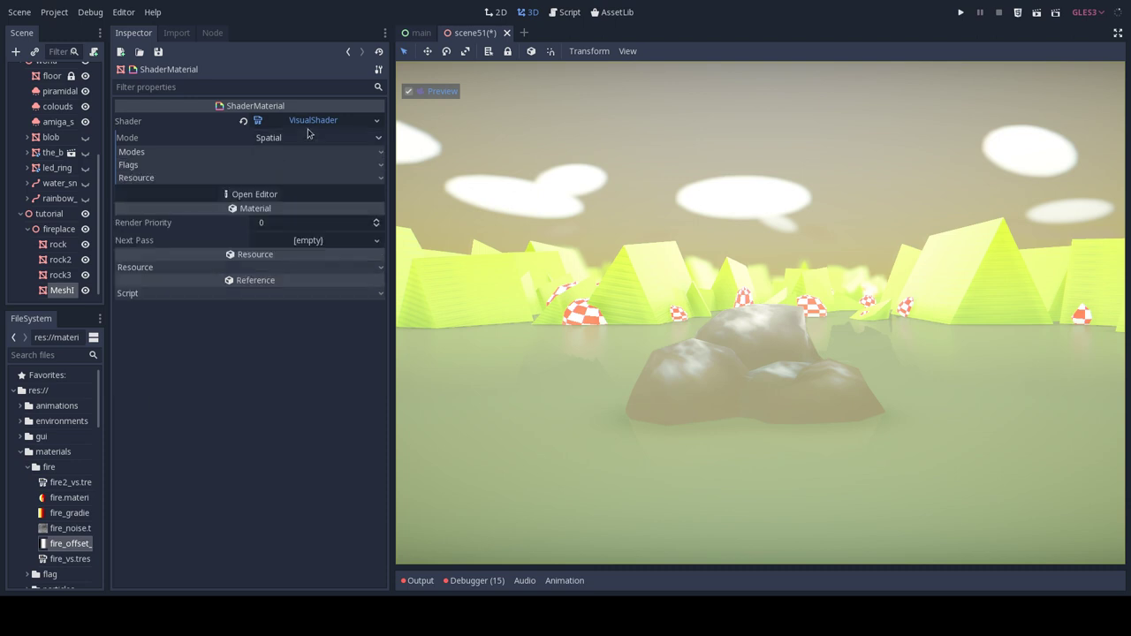
Open the visual shader's node graph and move the Output node farther right to free space for its input nodes.
left_click(260, 194)
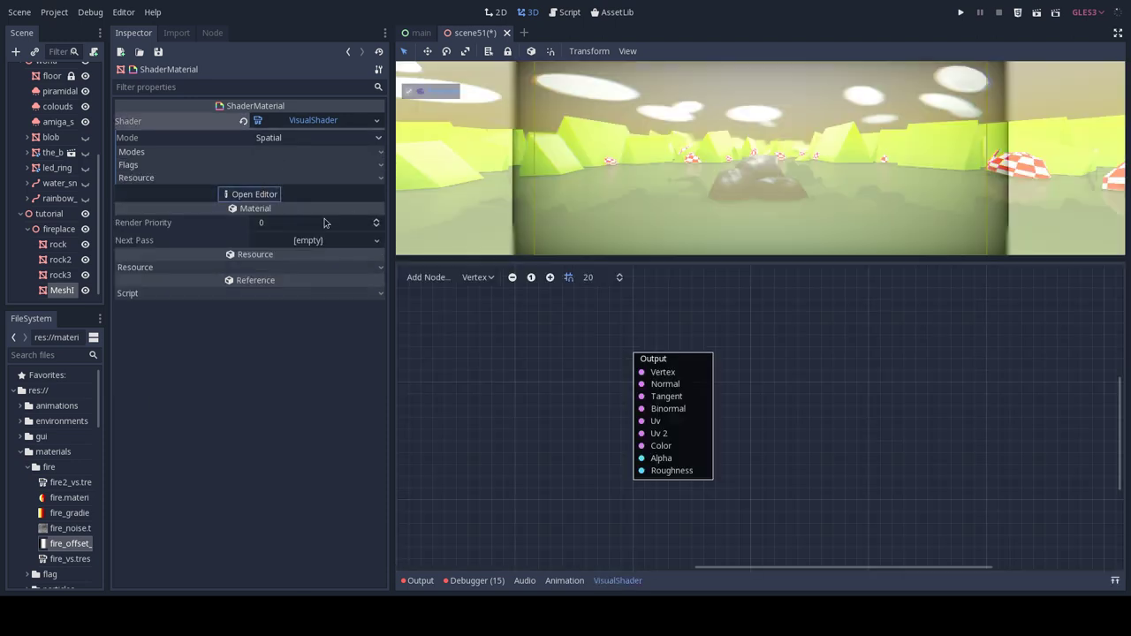
left_click_drag(651, 366, 839, 348)
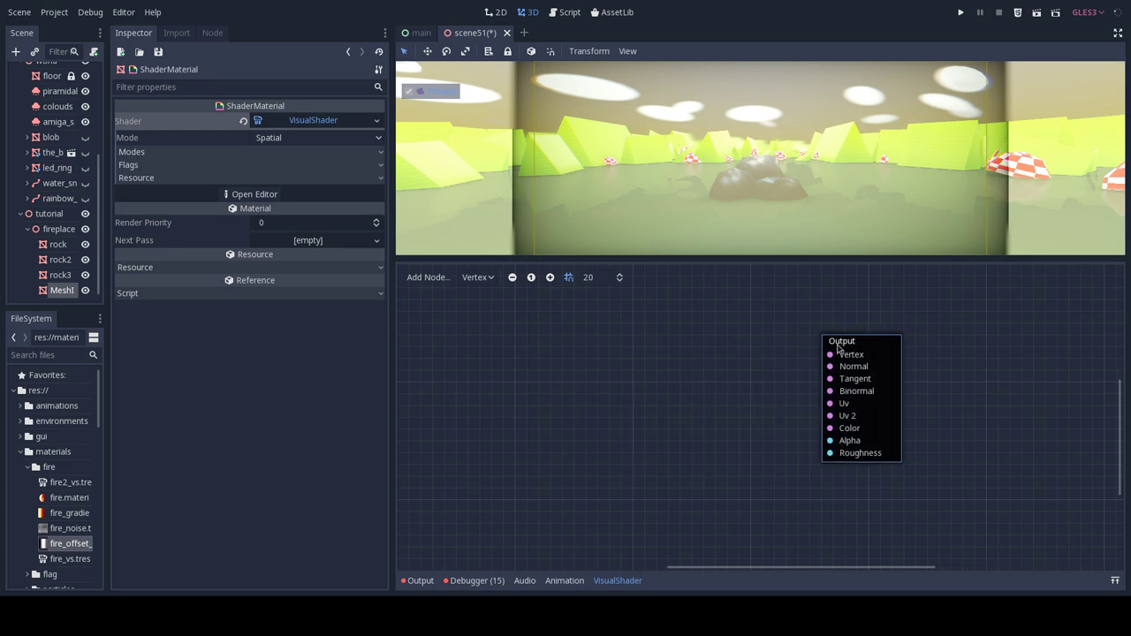
Display four viewports, move the plane mesh to about 3.0 in z over the fireplace rocks, and raise it above the ground.
left_click(59, 291)
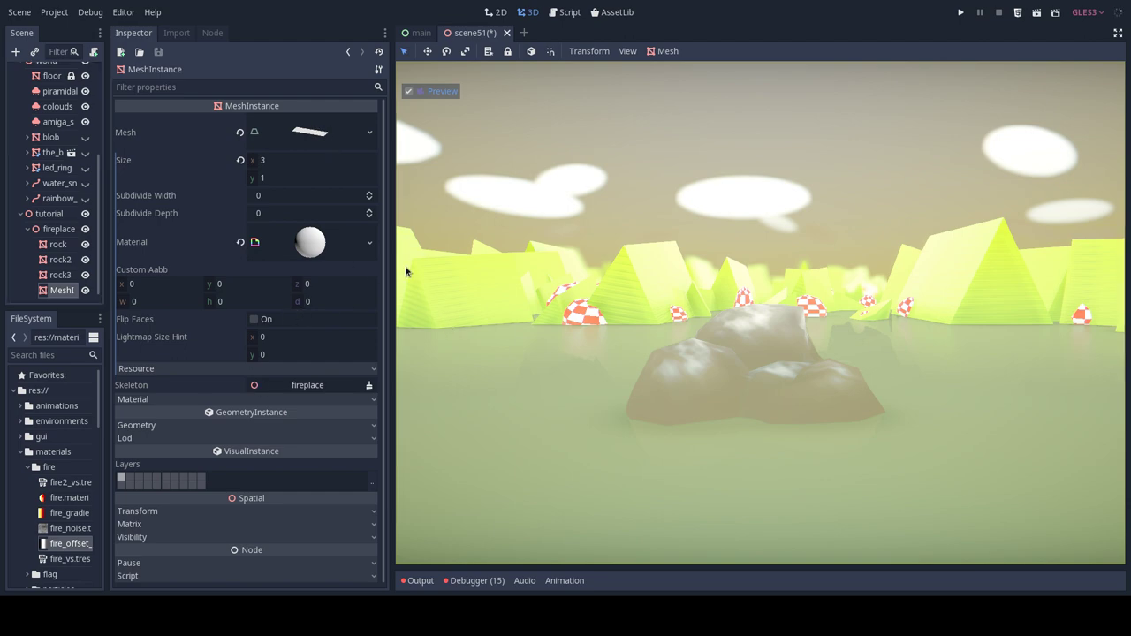
key("ctrl+4")
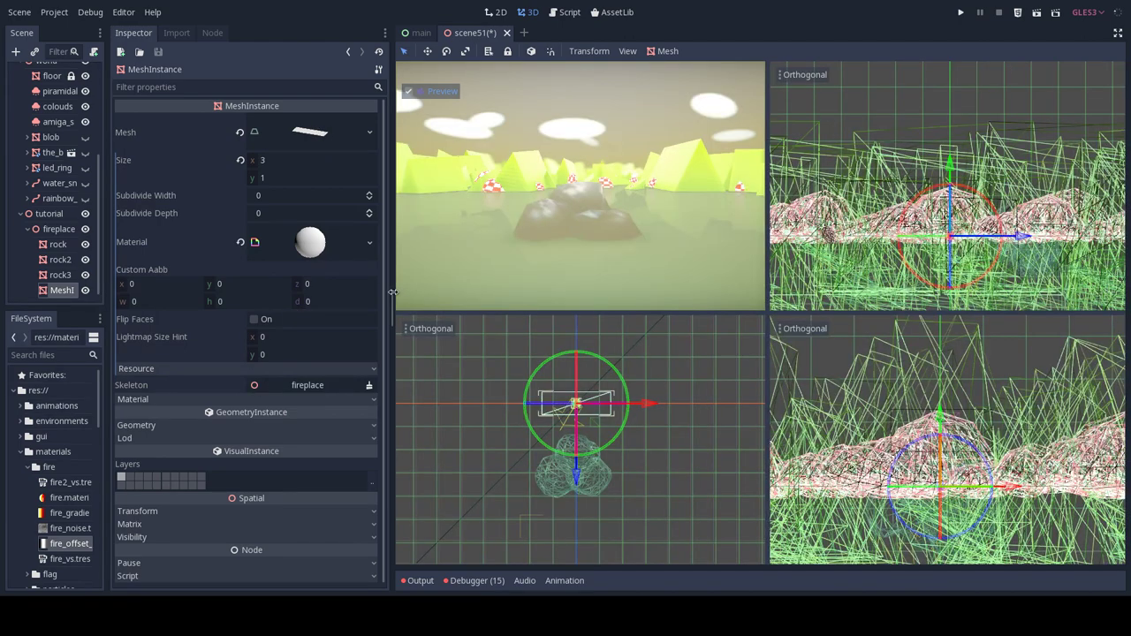
left_click_drag(392, 291, 222, 291)
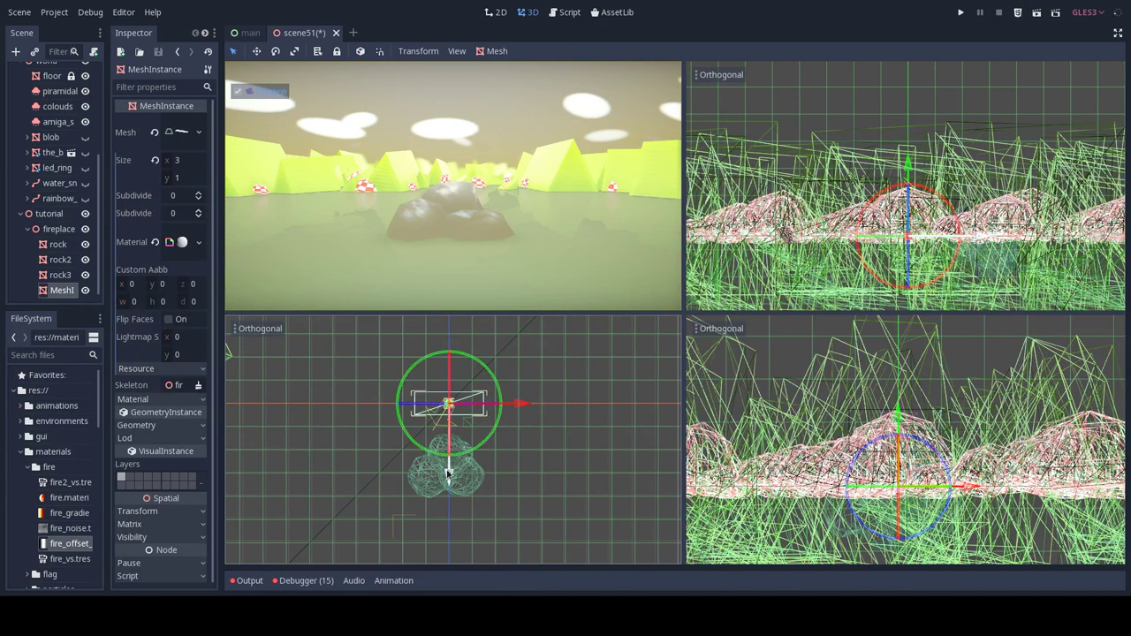
left_click_drag(455, 455, 508, 526)
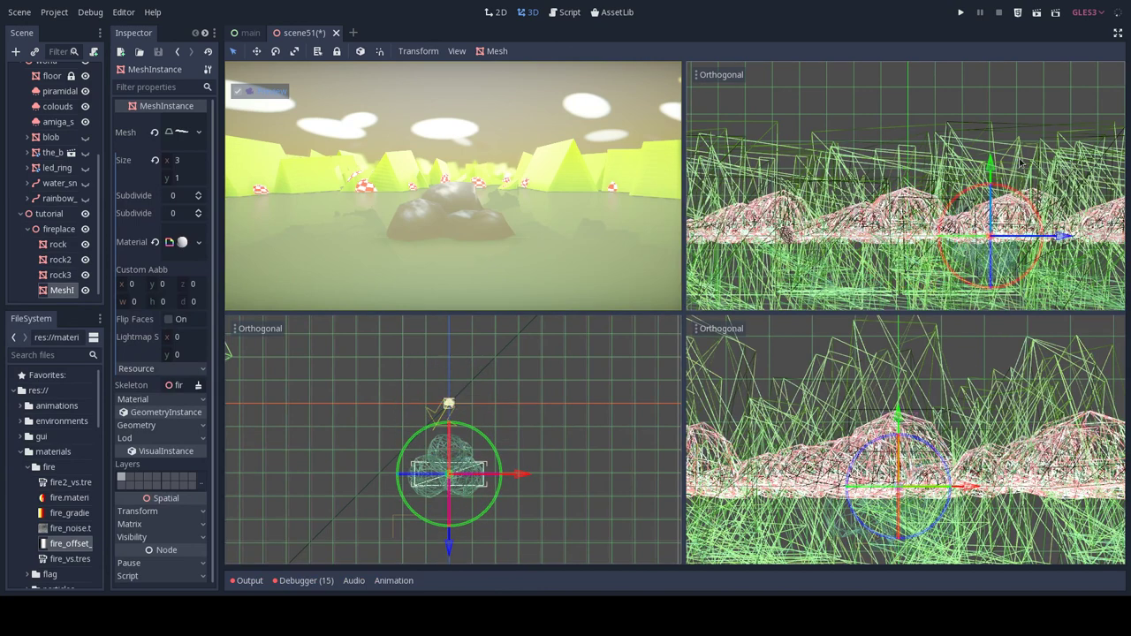
left_click_drag(989, 164, 990, 141)
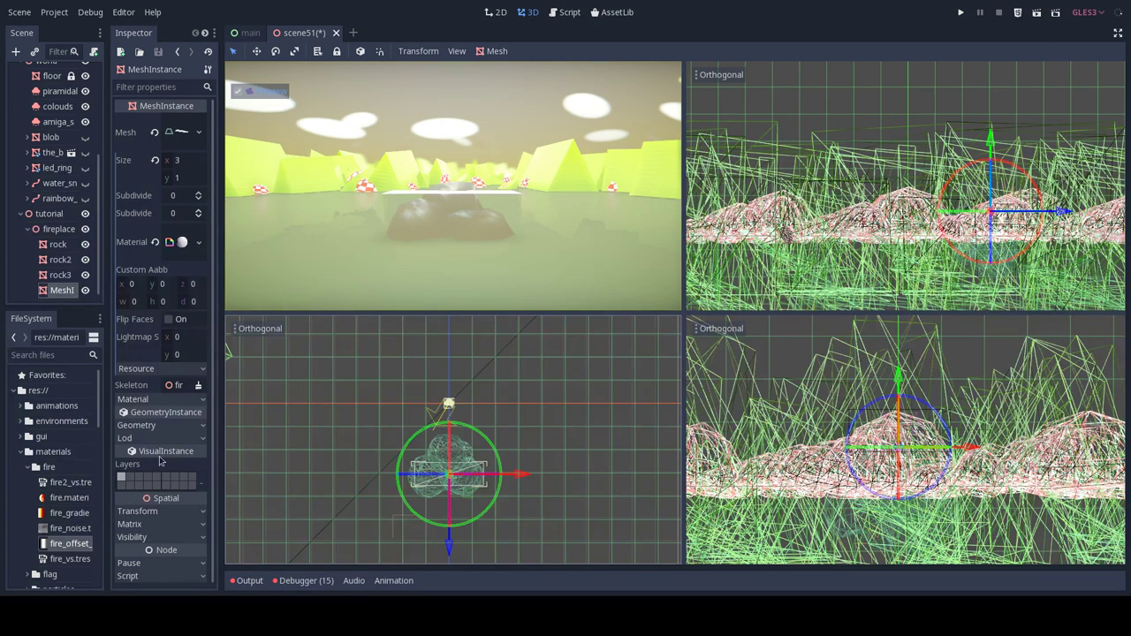
Stand the plane upright with rotation -90 in y and 90 in z, and raise it to about 1.6 in y.
left_click(164, 512)
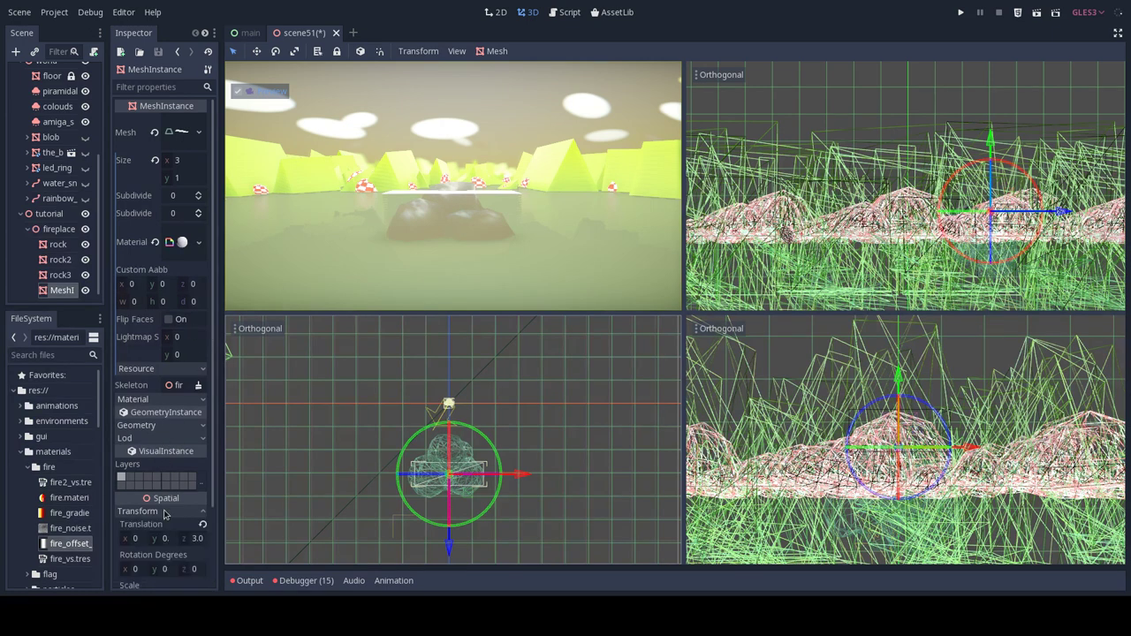
left_click(165, 568)
type("-90")
key("Return")
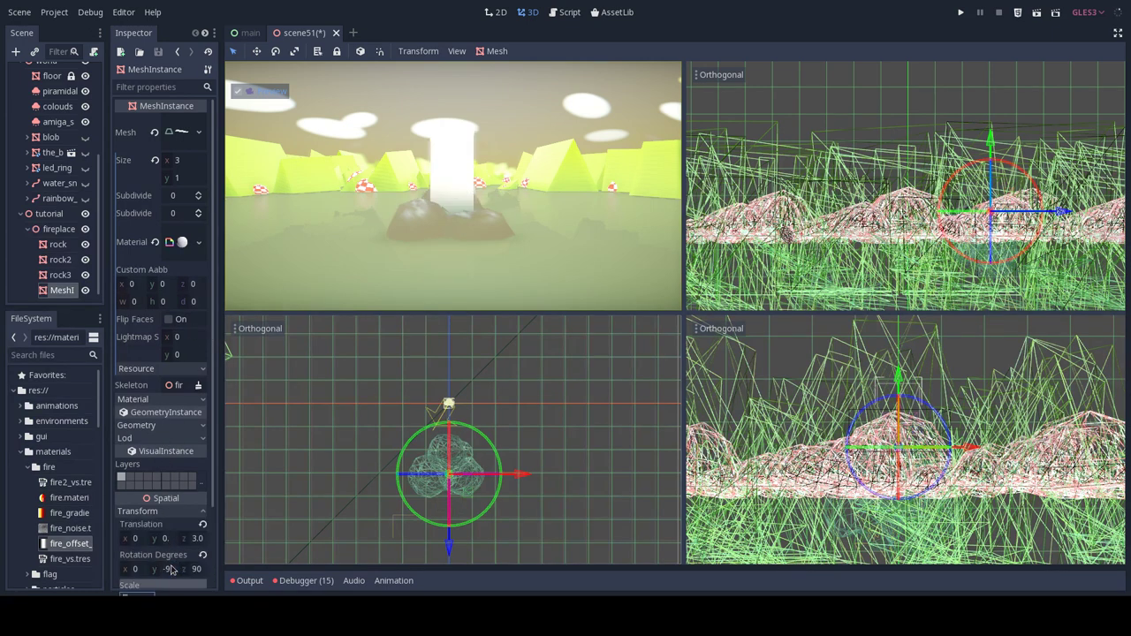
left_click_drag(986, 133, 977, 122)
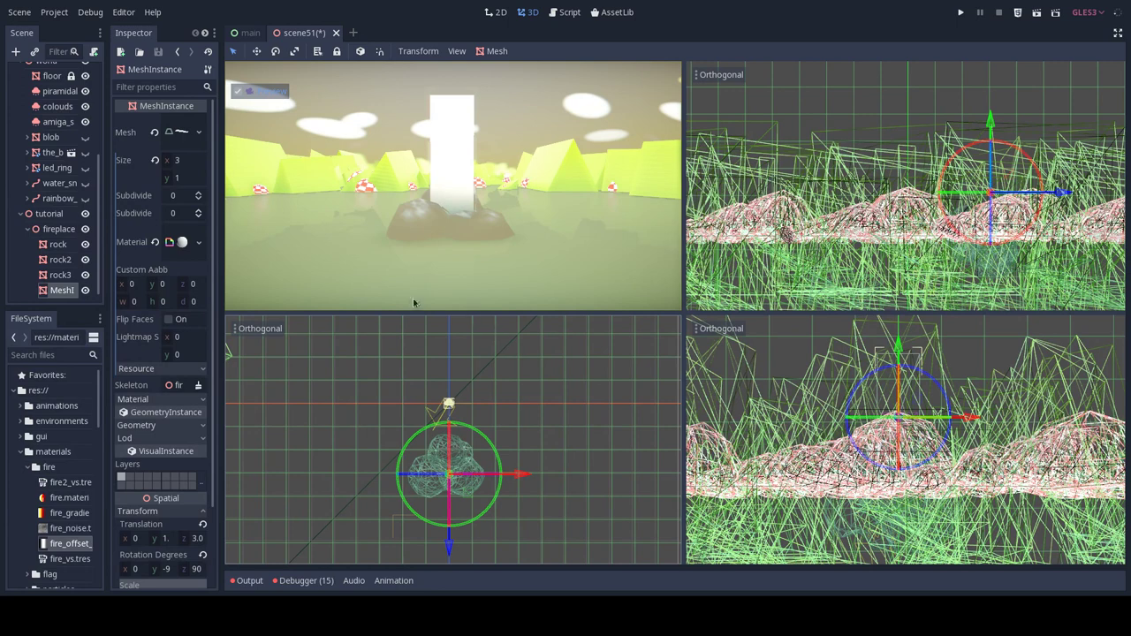
Duplicate the upright plane, rotate the copy about y so it crosses the first one, and save the scene.
key("ctrl+d")
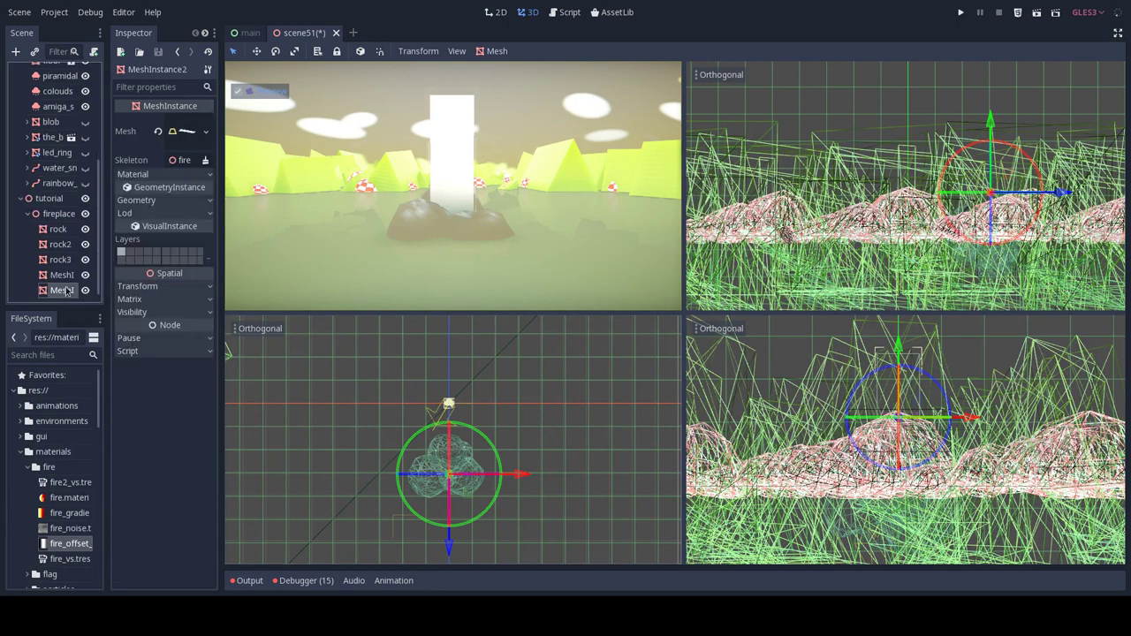
left_click(163, 288)
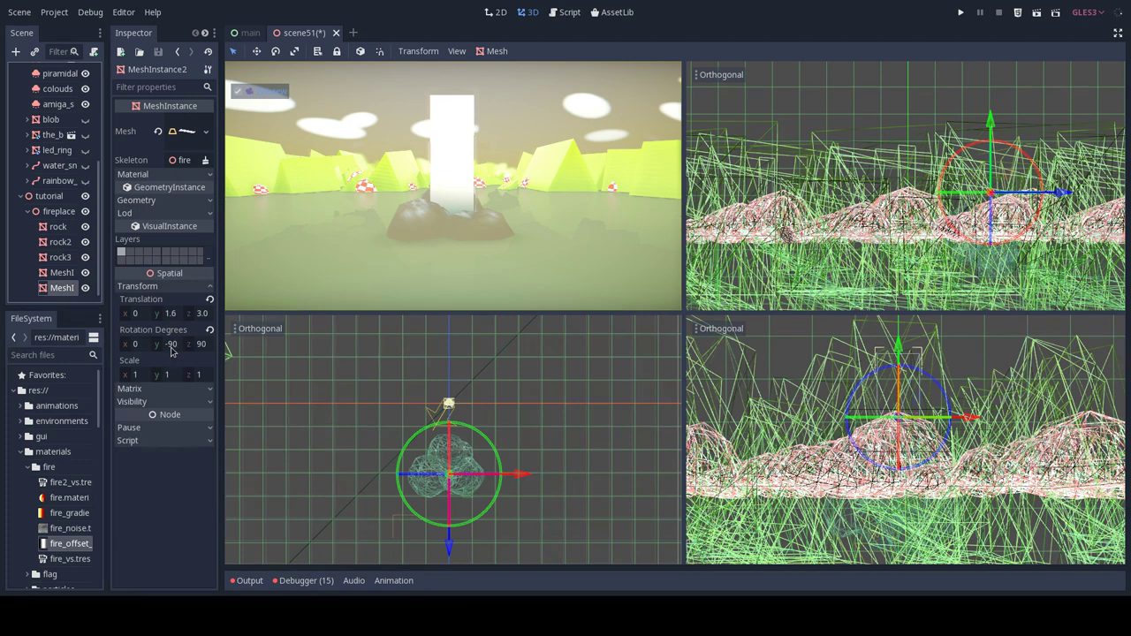
left_click(171, 344)
left_click_drag(157, 344, 159, 344)
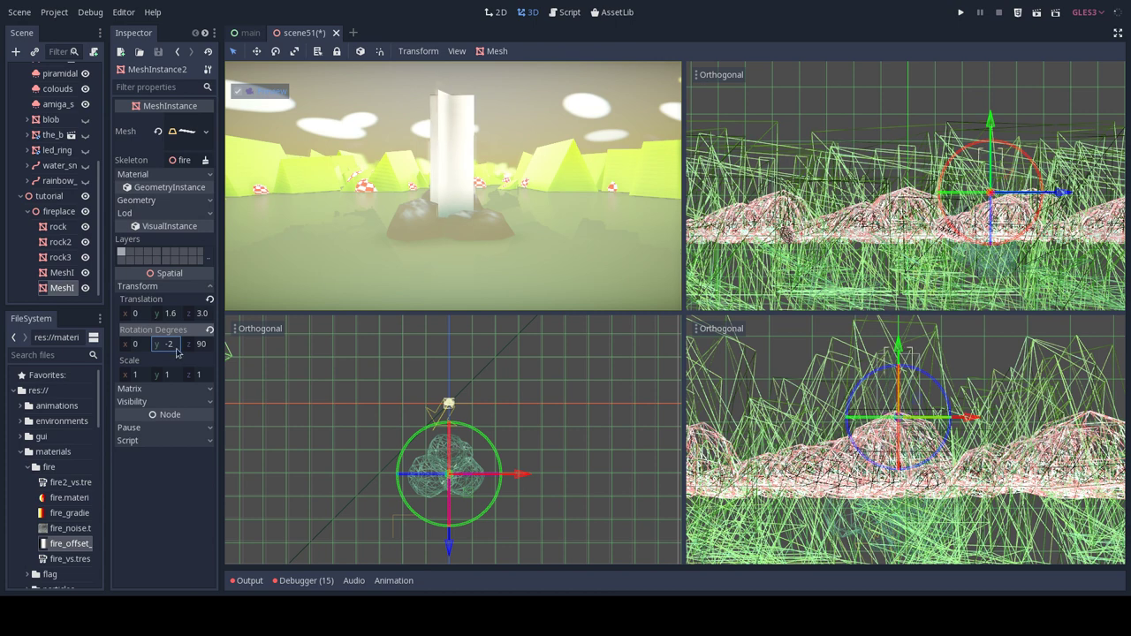
key("ctrl+s")
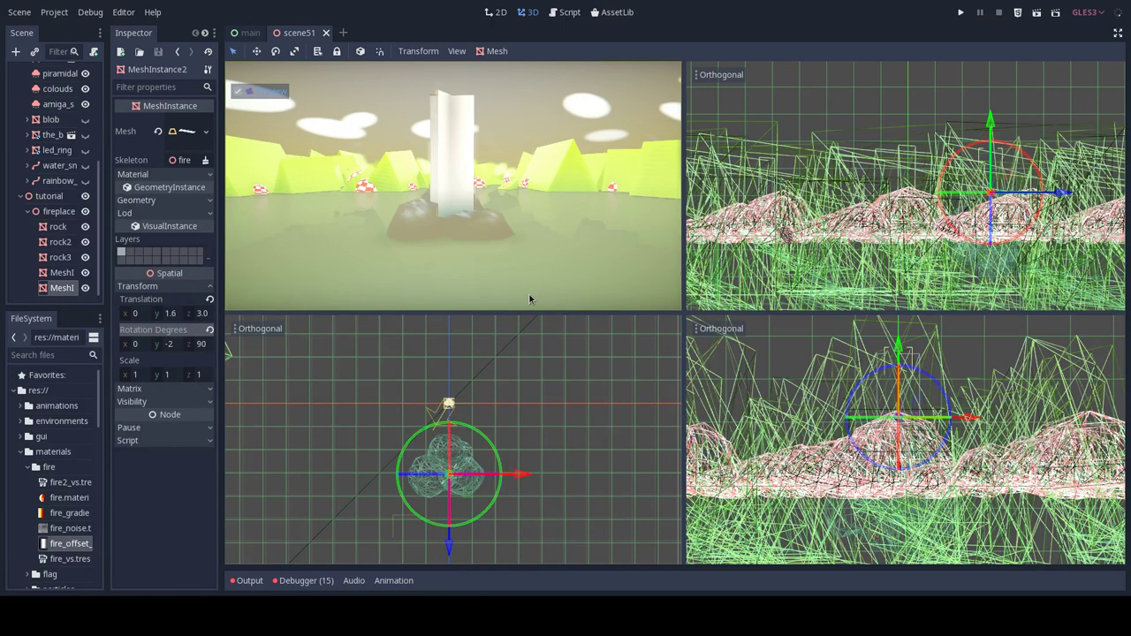
Open the visual shader graph from the duplicated plane's material and move the Output node farther right.
left_click(179, 133)
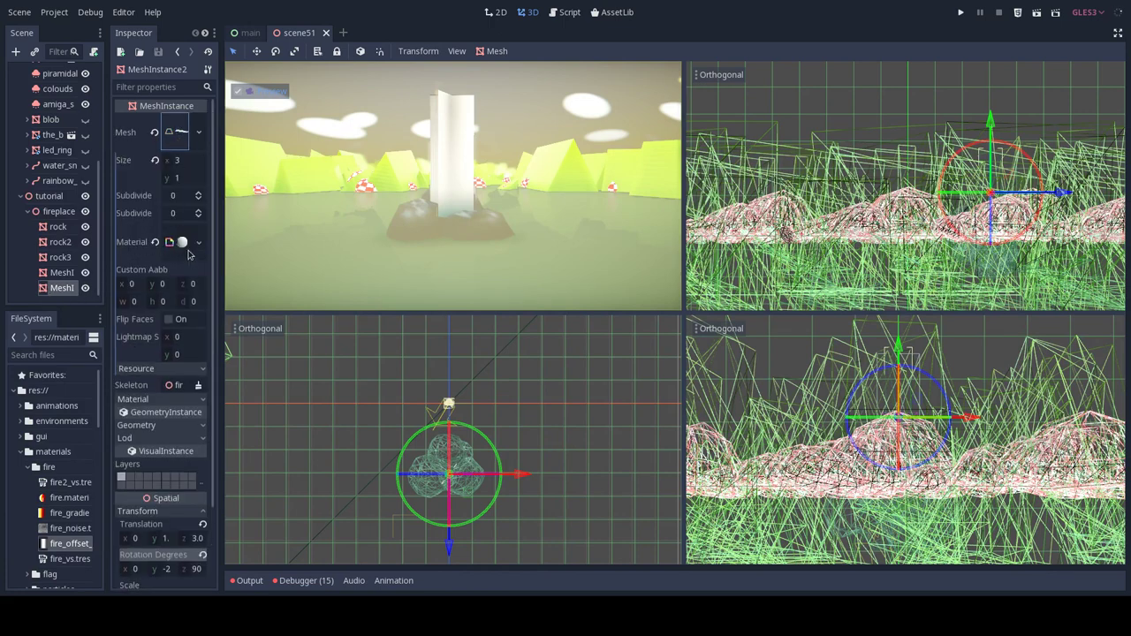
left_click(180, 242)
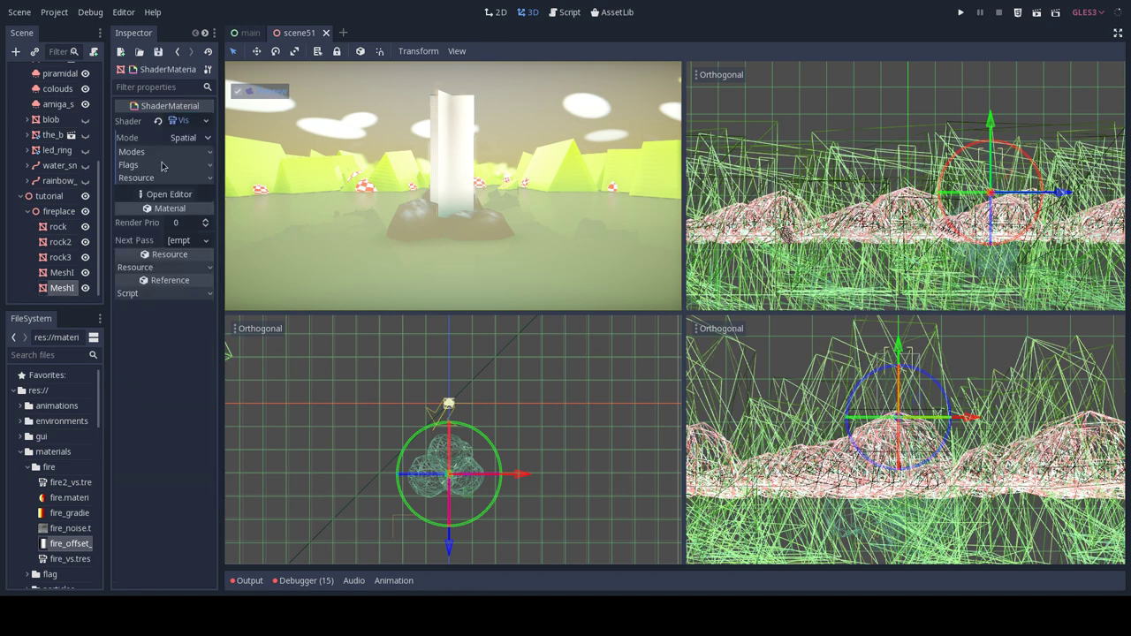
left_click(168, 194)
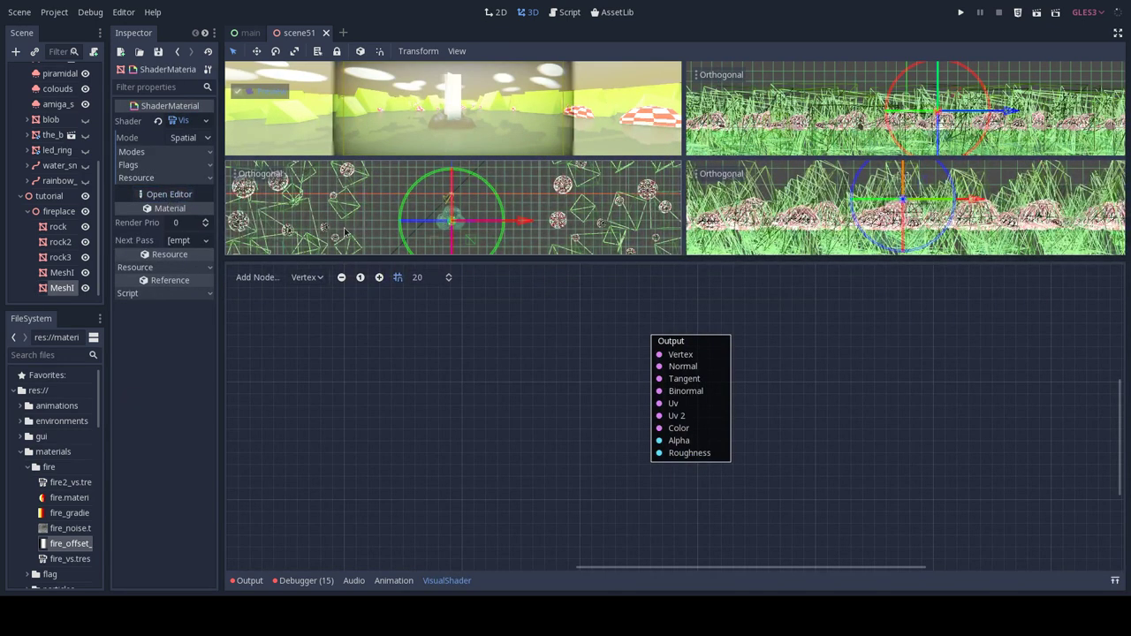
left_click_drag(673, 344, 802, 347)
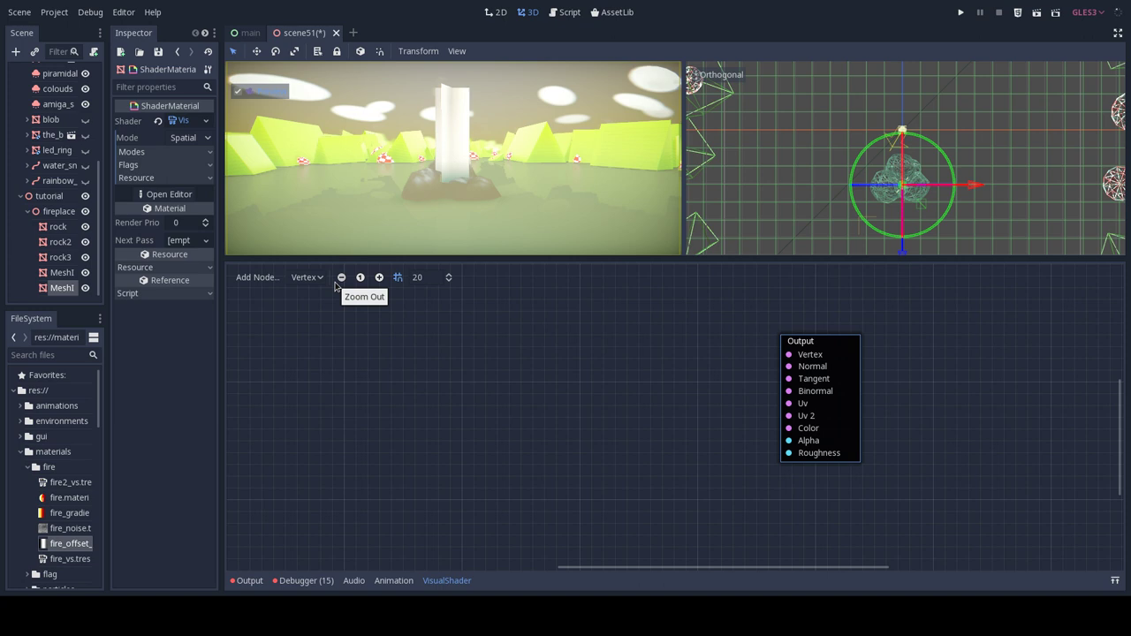
left_click(268, 277)
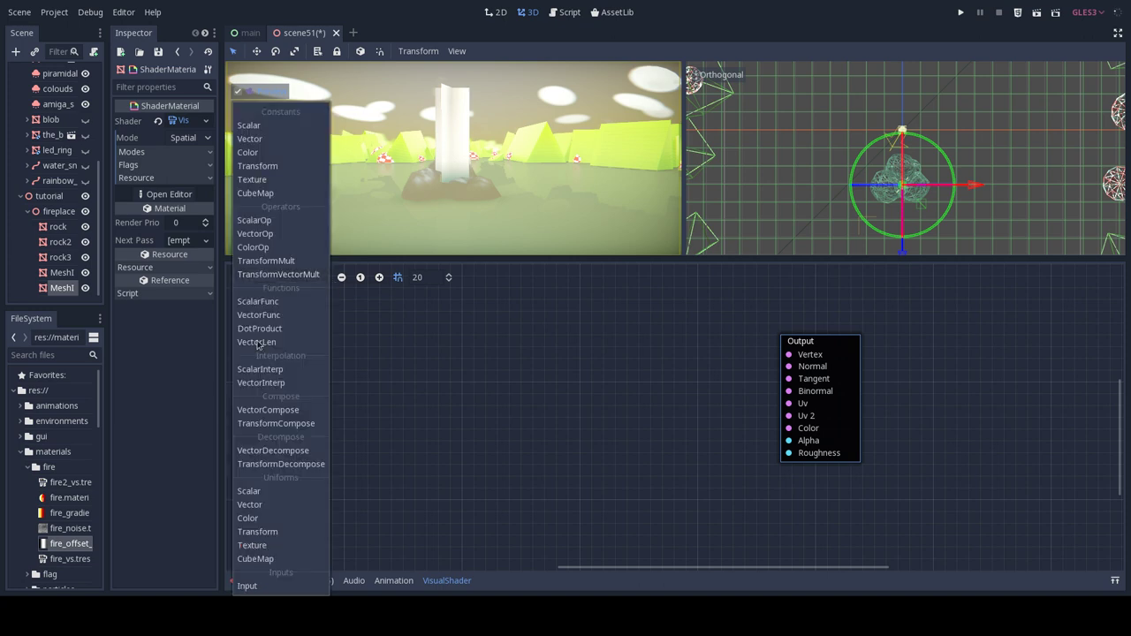
left_click(248, 586)
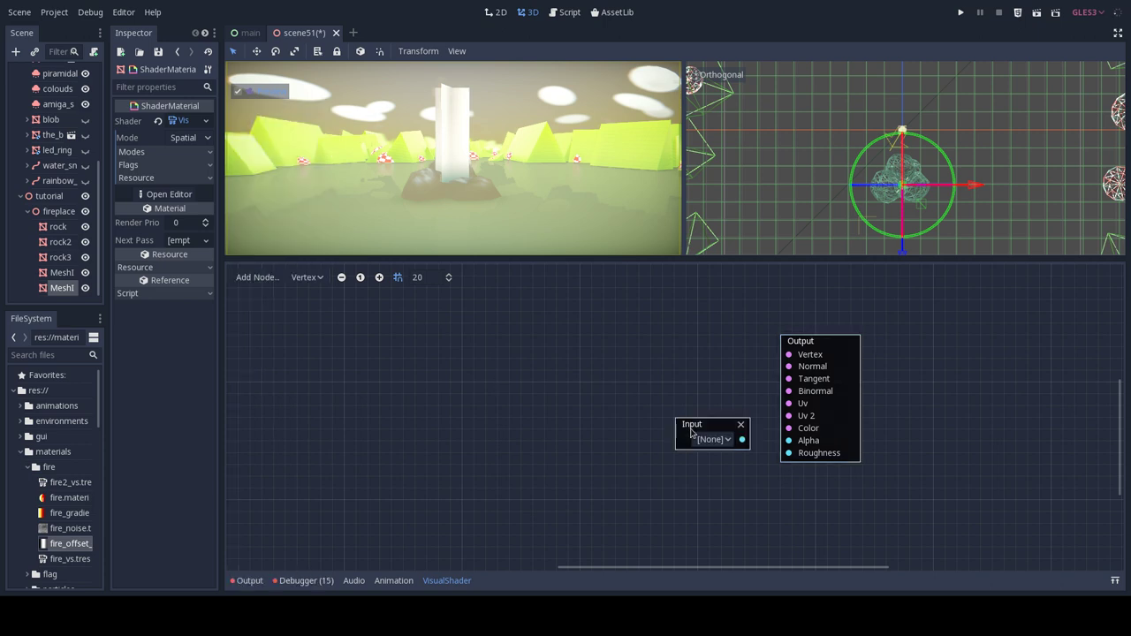
left_click_drag(692, 426, 303, 378)
left_click(327, 391)
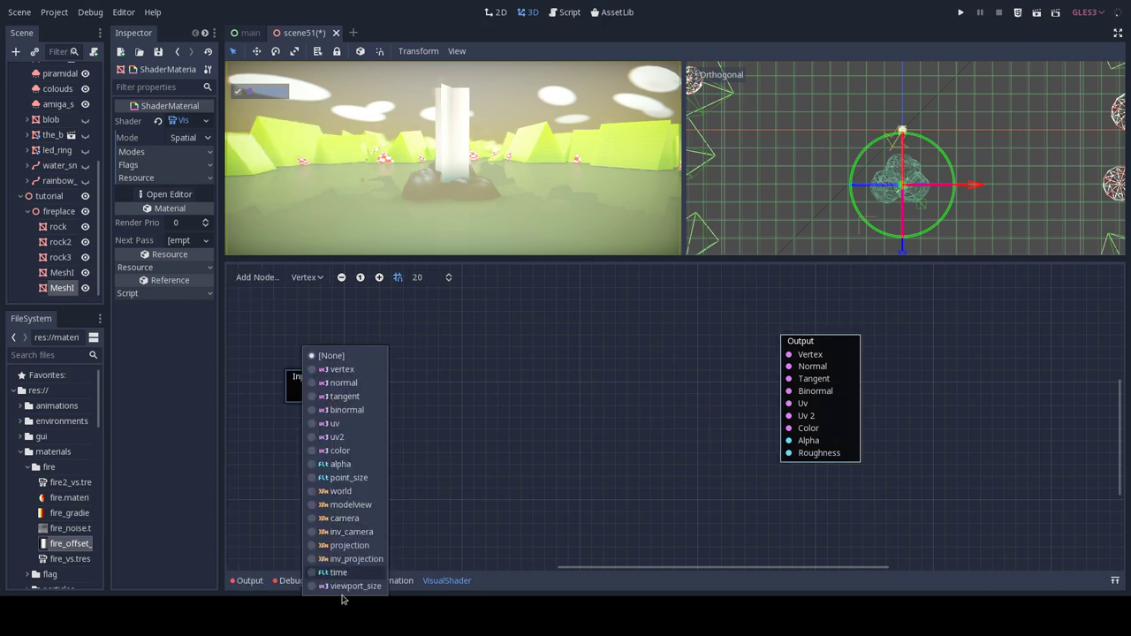
left_click(337, 427)
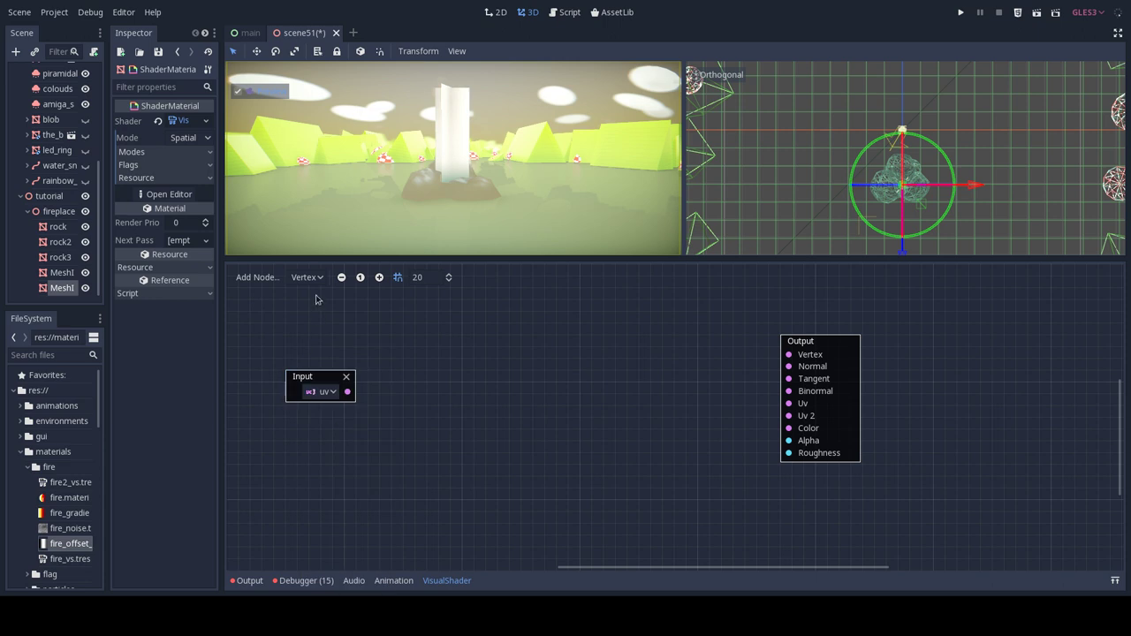
left_click(259, 277)
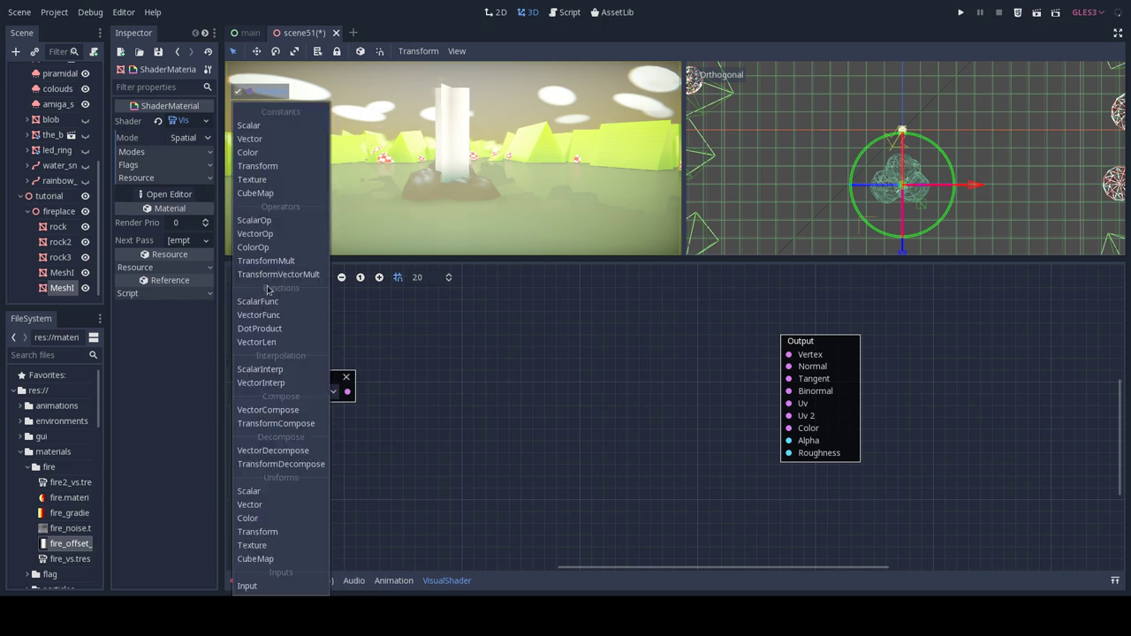
left_click(268, 175)
left_click_drag(702, 428, 561, 310)
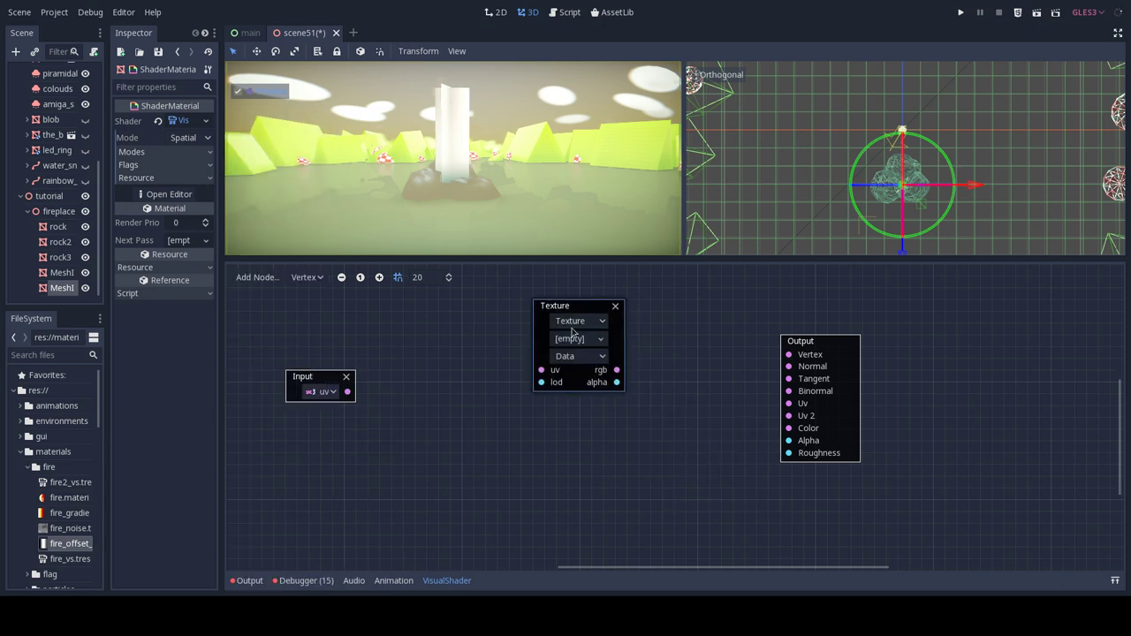
left_click_drag(48, 516, 579, 339)
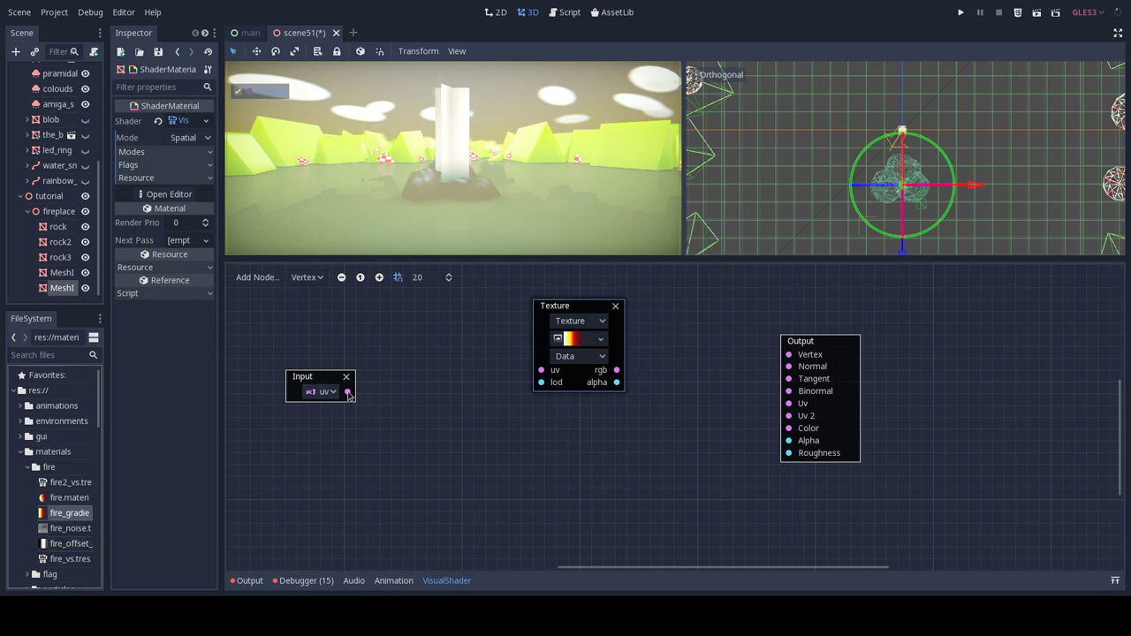
left_click_drag(347, 391, 541, 371)
left_click_drag(617, 369, 787, 354)
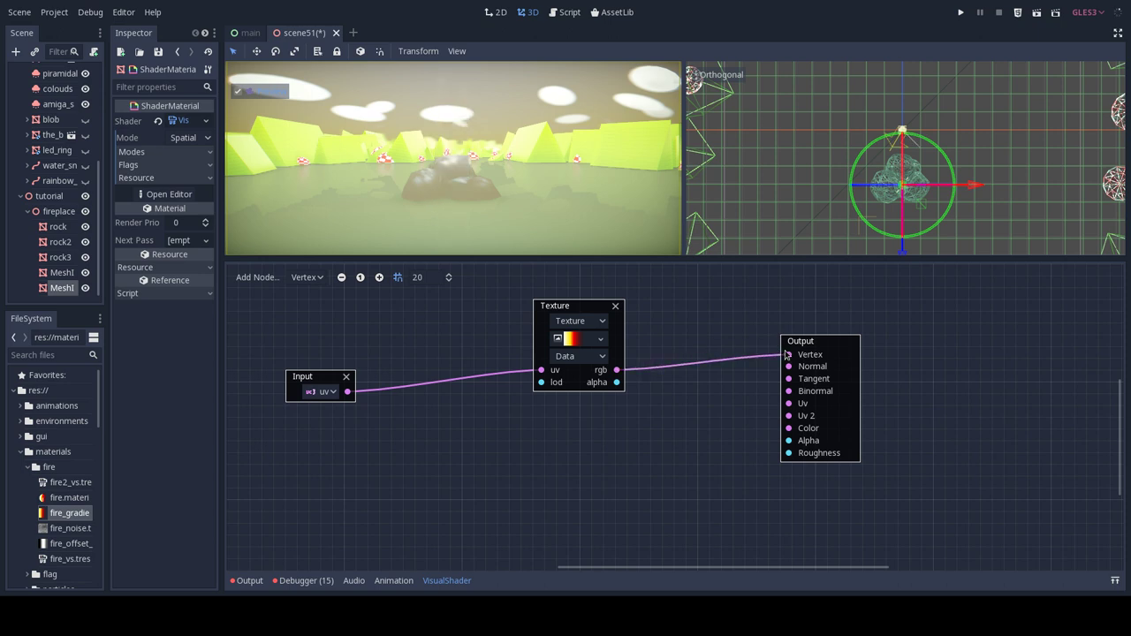
left_click_drag(617, 382, 767, 360)
left_click(615, 306)
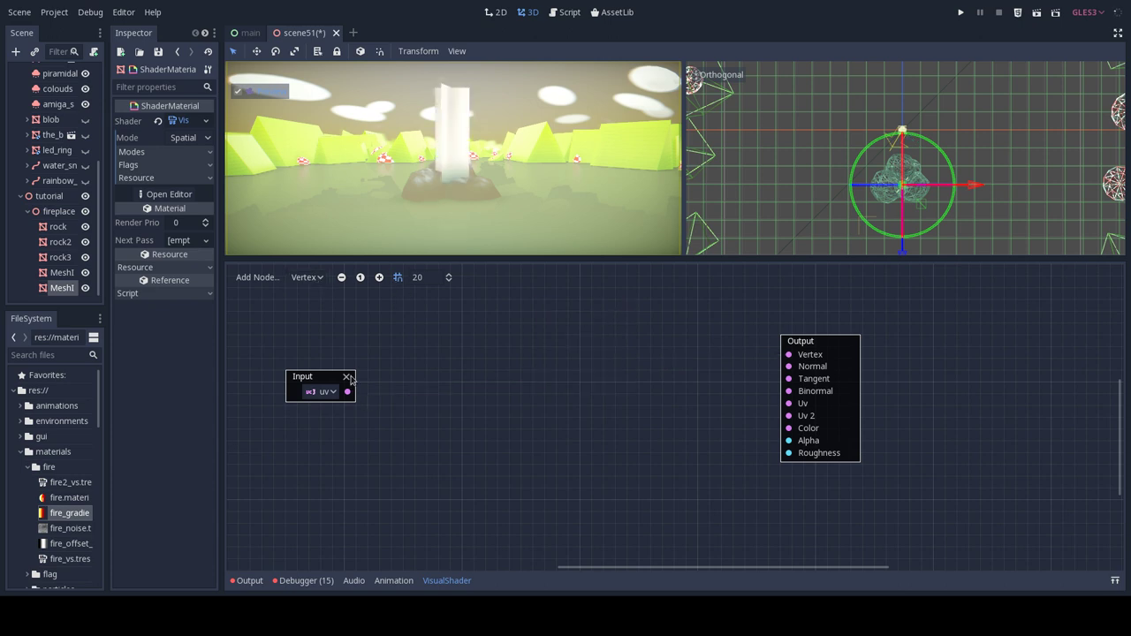
left_click(348, 377)
Switch the shader graph to the Fragment function and move its Output node farther right to make room for inputs.
left_click(306, 277)
left_click(306, 309)
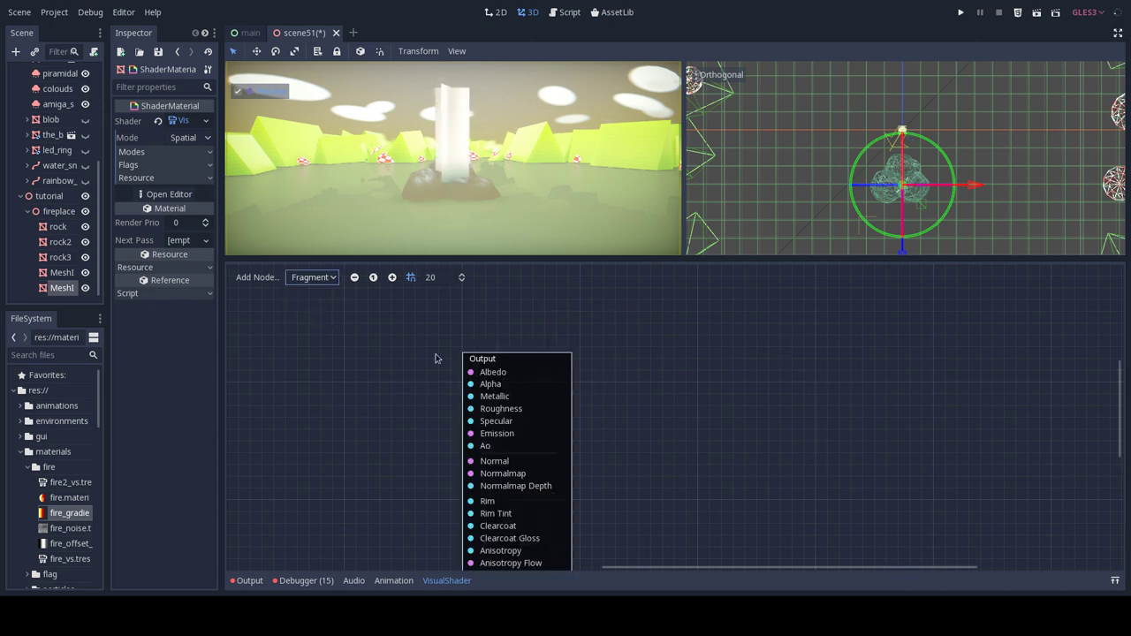
left_click_drag(475, 363, 742, 318)
Add an Input node set to uv and place it at the far left of the fragment graph.
left_click(256, 278)
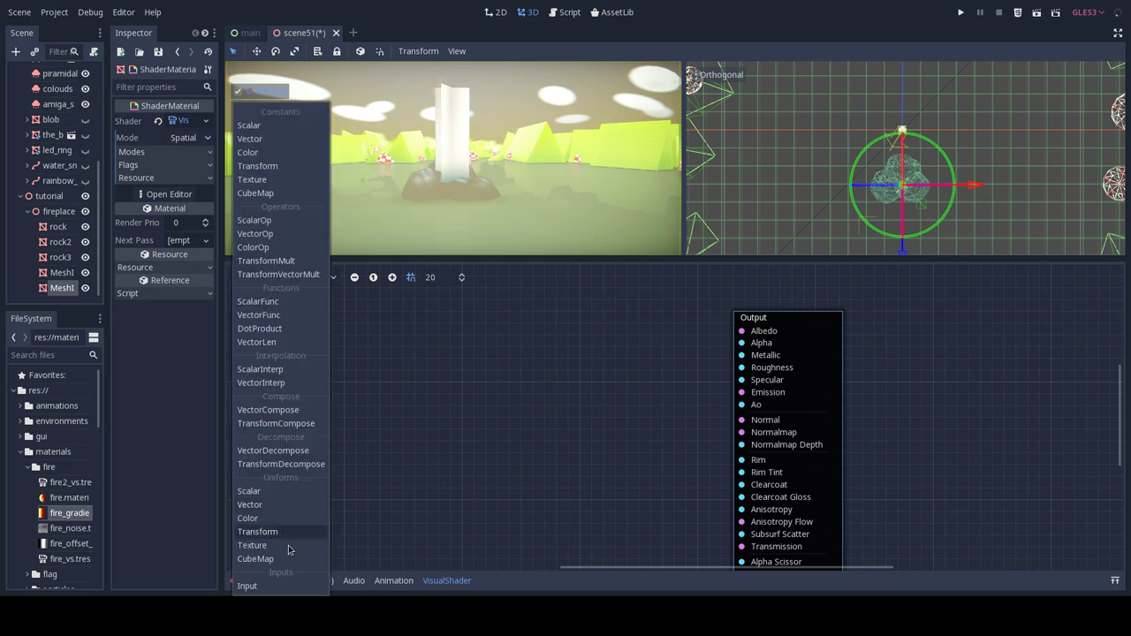
left_click(247, 585)
left_click(711, 441)
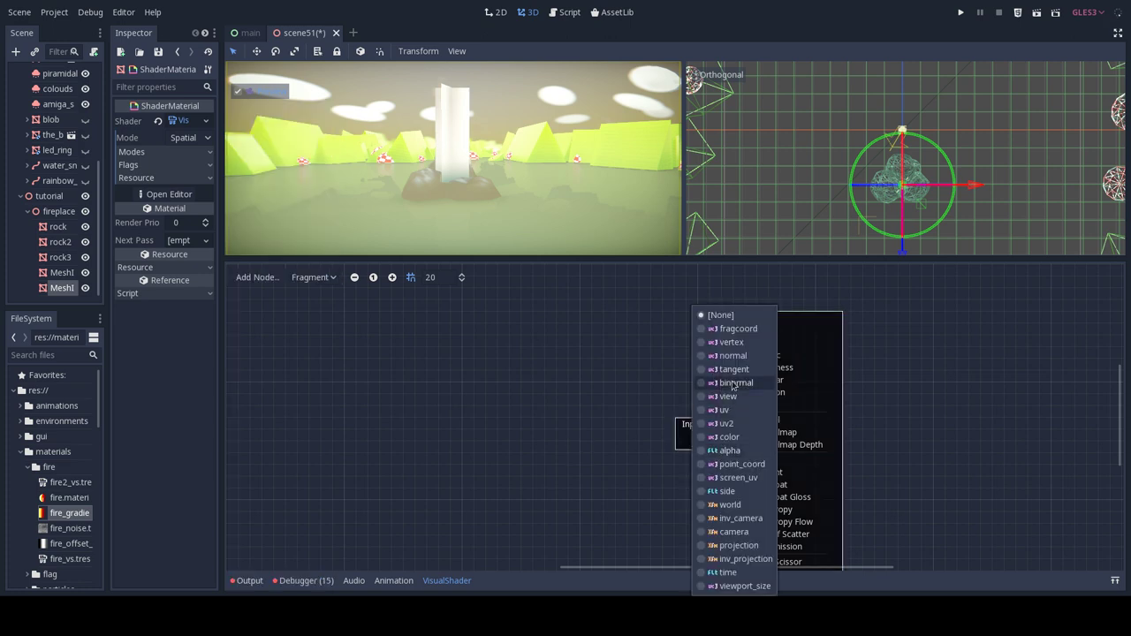
left_click(725, 410)
left_click_drag(694, 424, 293, 354)
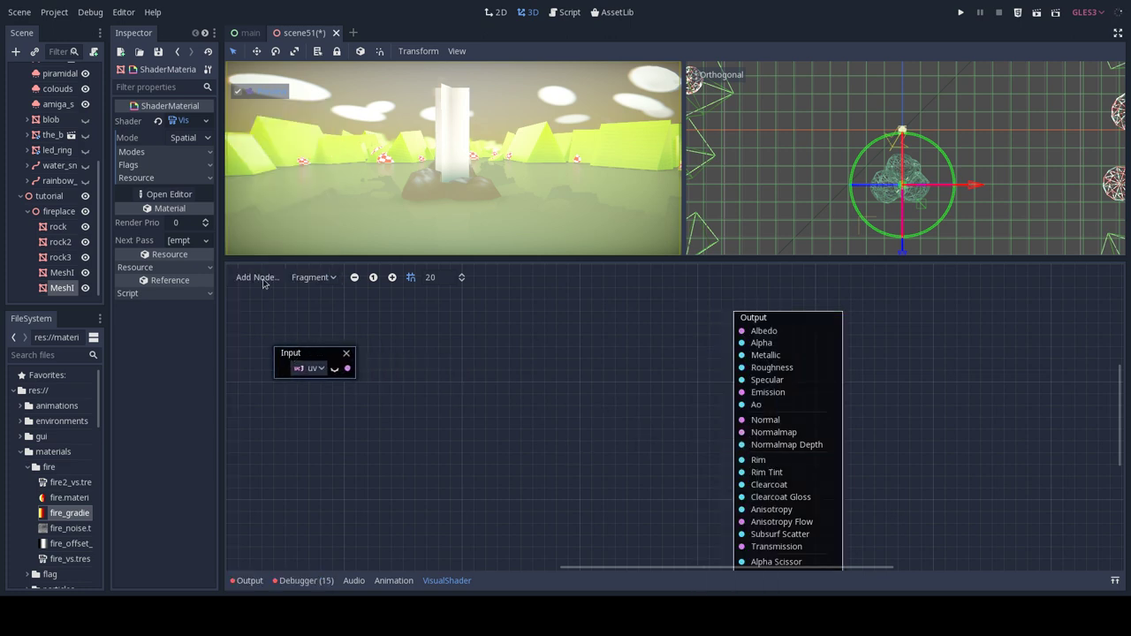
Add a Texture node between the Input and Output nodes and assign the fire gradient texture to it.
left_click(256, 277)
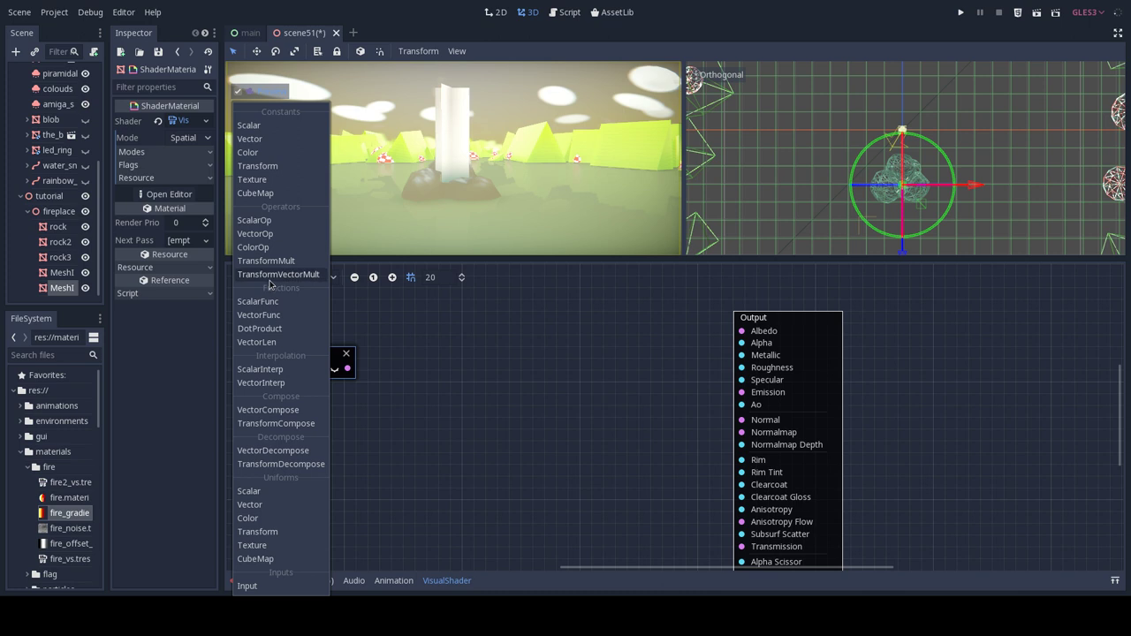
left_click(252, 179)
left_click_drag(703, 426, 476, 336)
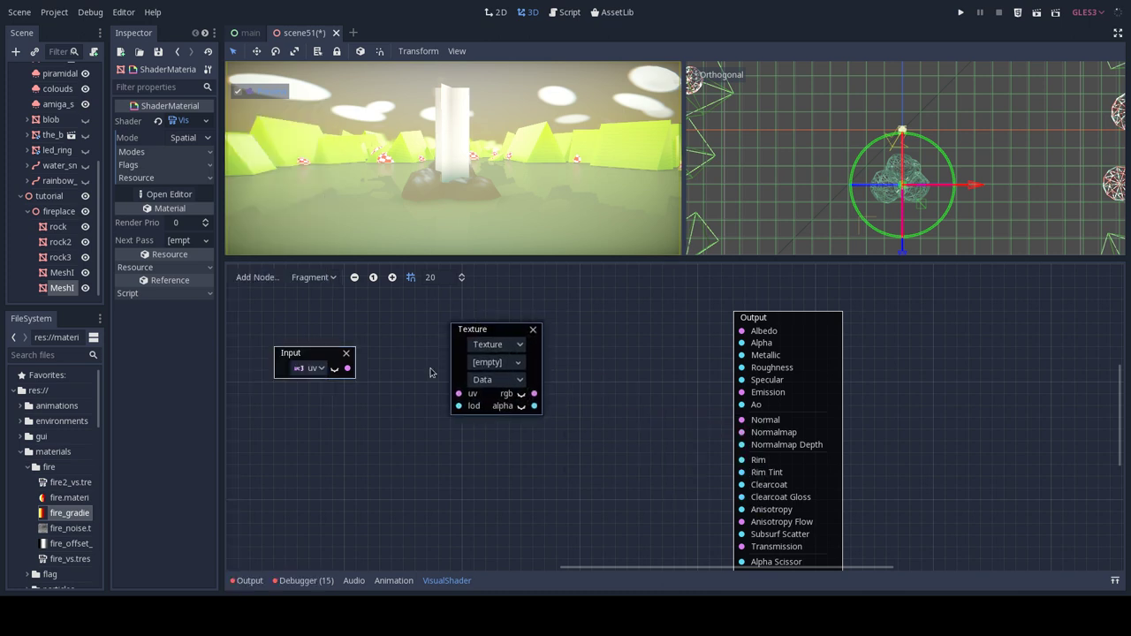
left_click_drag(74, 515, 495, 362)
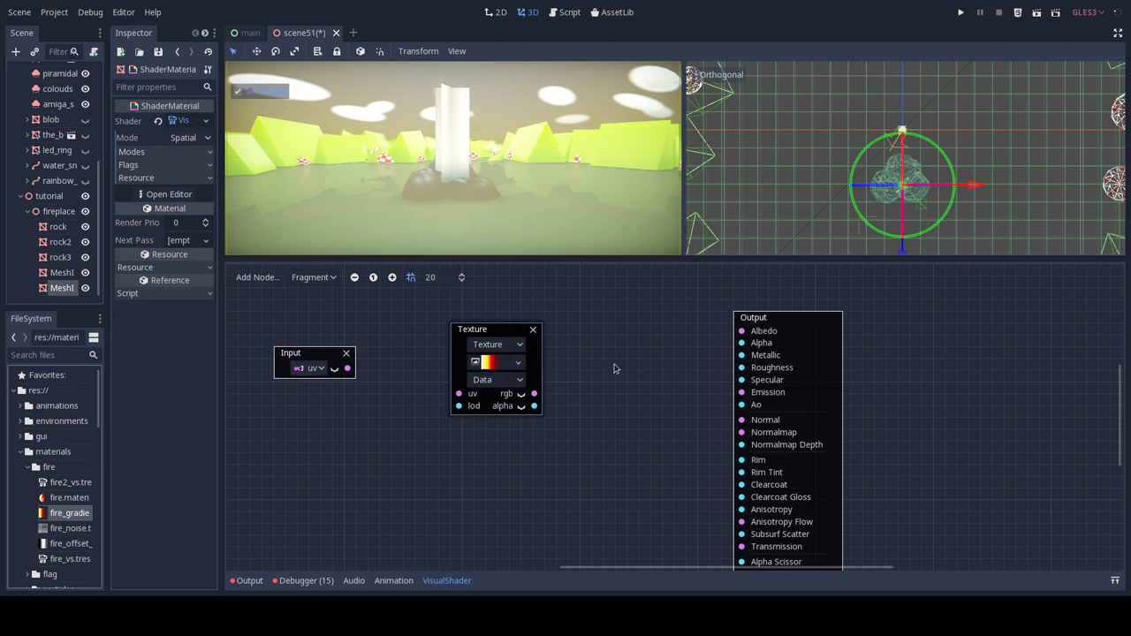
Connect the uv input to the Texture node, wire its rgb to Albedo and alpha to Alpha, and show both nodes' previews.
left_click_drag(348, 367, 458, 393)
left_click(333, 370)
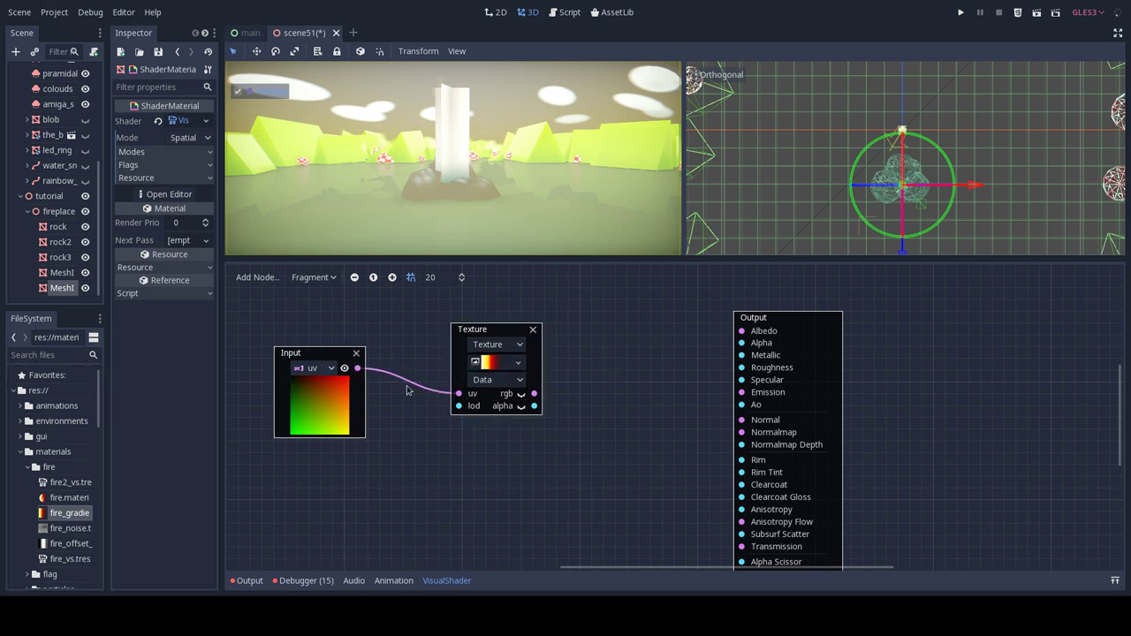
left_click(521, 393)
left_click_drag(533, 393, 740, 331)
left_click_drag(530, 399, 742, 343)
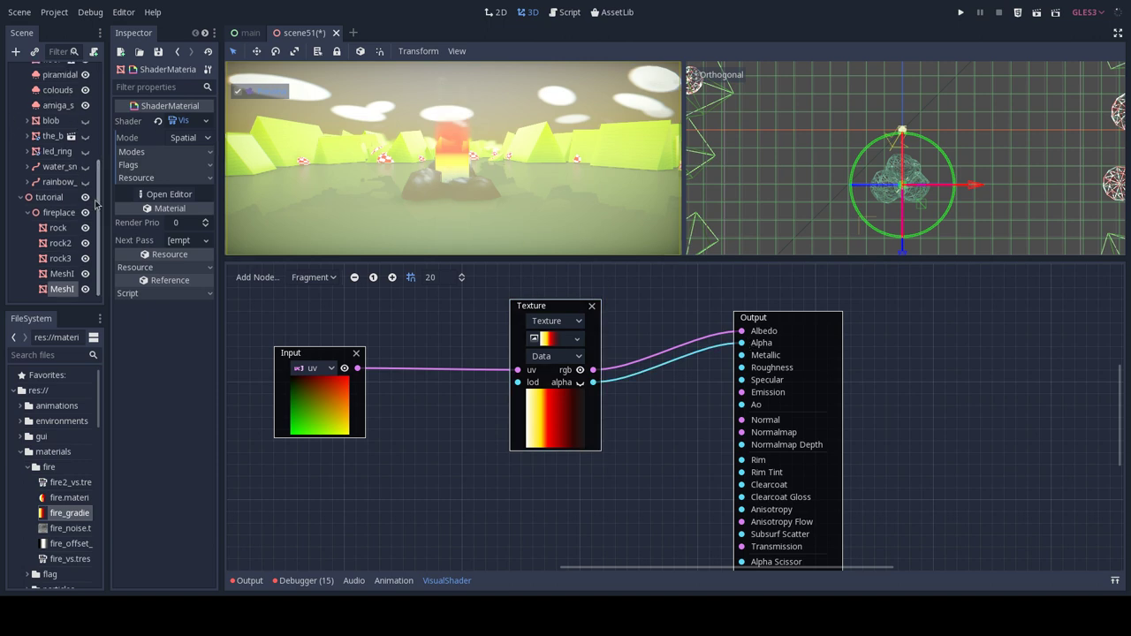
Move main_camera closer to the fireplace with translation y 1.5 and z 7.5, and tilt it down to about -7 degrees around x.
scroll(94, 202, "up", 5)
left_click(49, 118)
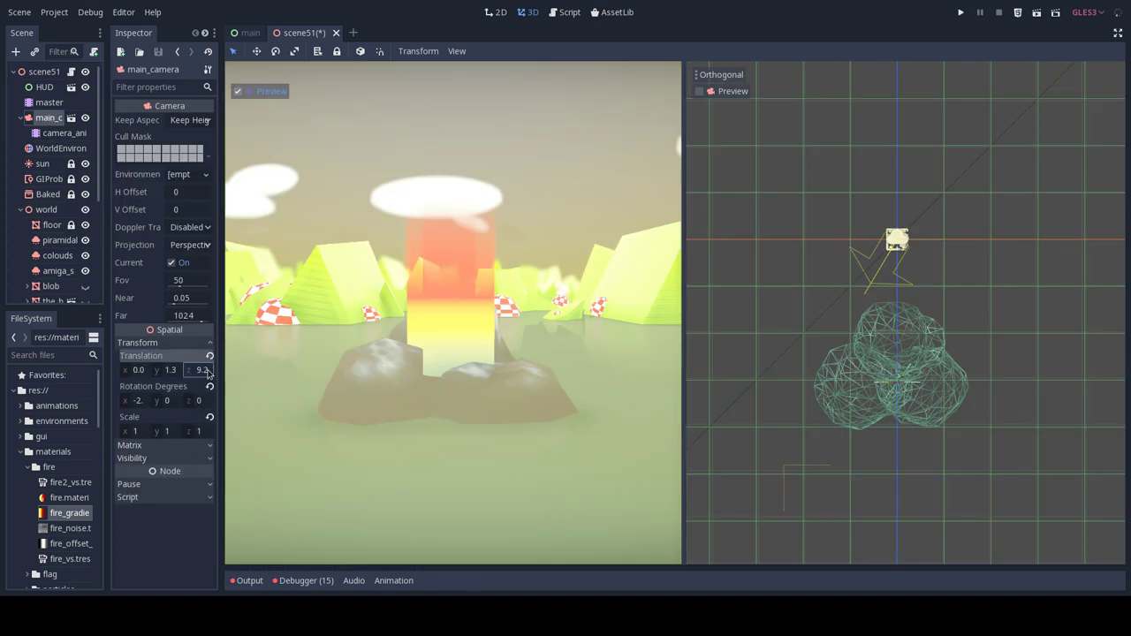
left_click_drag(202, 370, 129, 400)
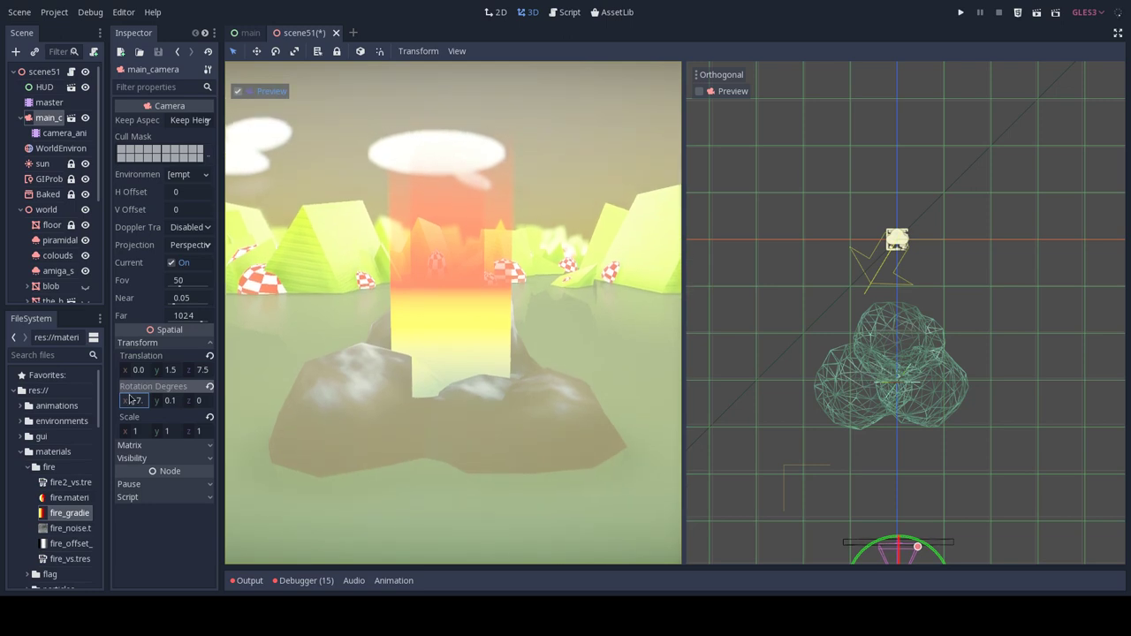
left_click(85, 165)
left_click(84, 165)
Reopen the last plane mesh's shader graph and spread the Input, Texture and Output nodes apart to make room for more nodes.
scroll(48, 265, "down", 5)
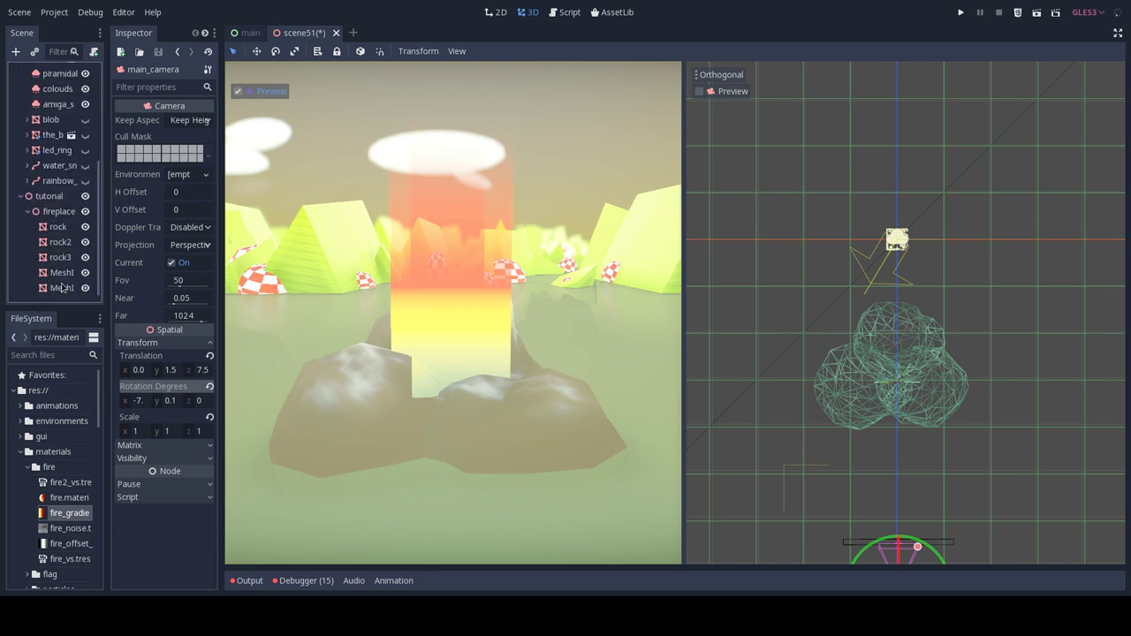
left_click(62, 287)
left_click(171, 247)
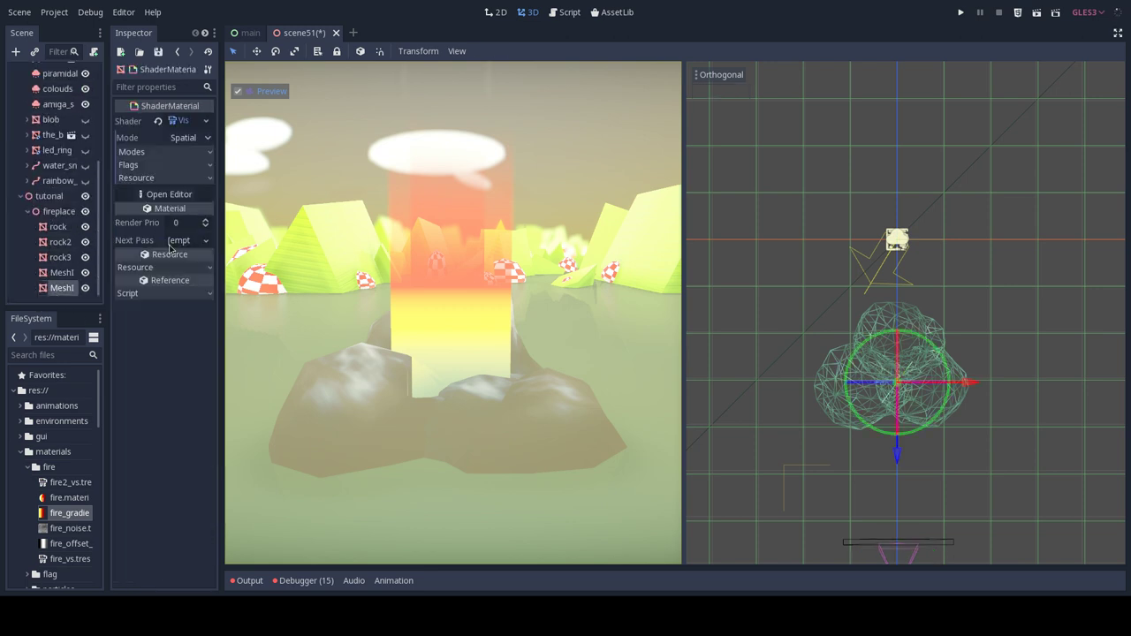
left_click(171, 194)
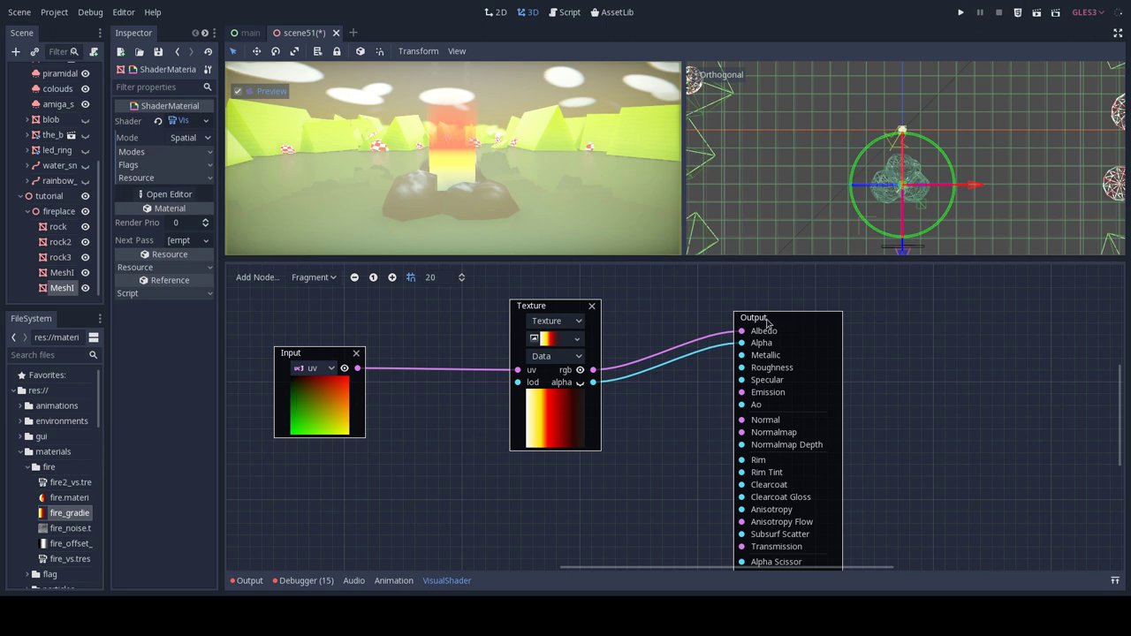
left_click_drag(767, 319, 978, 305)
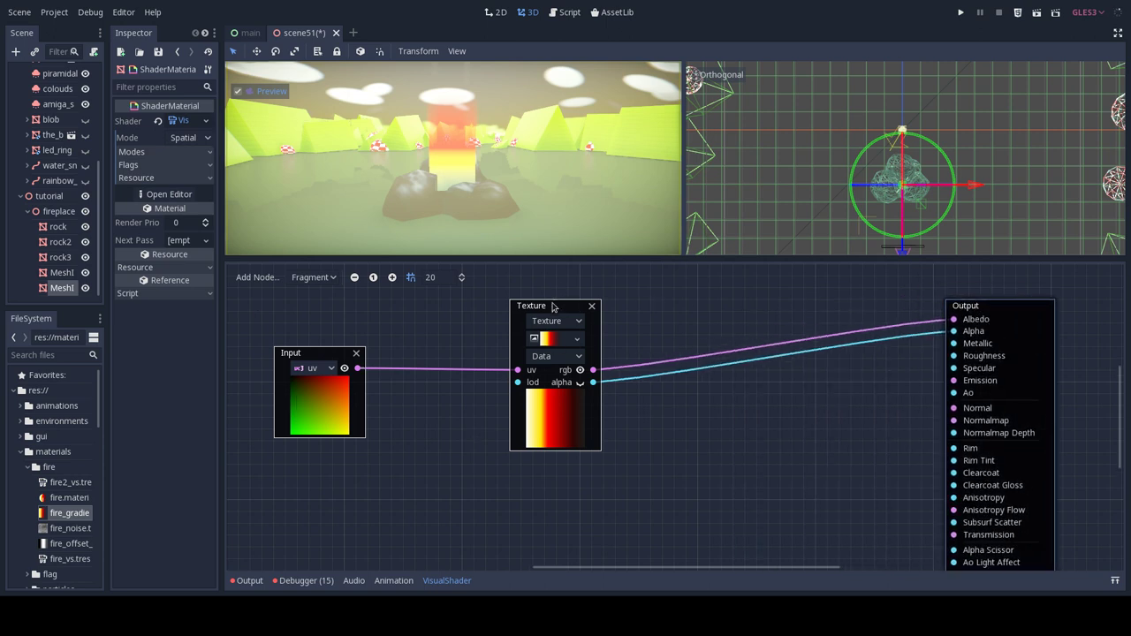
left_click_drag(554, 305, 706, 282)
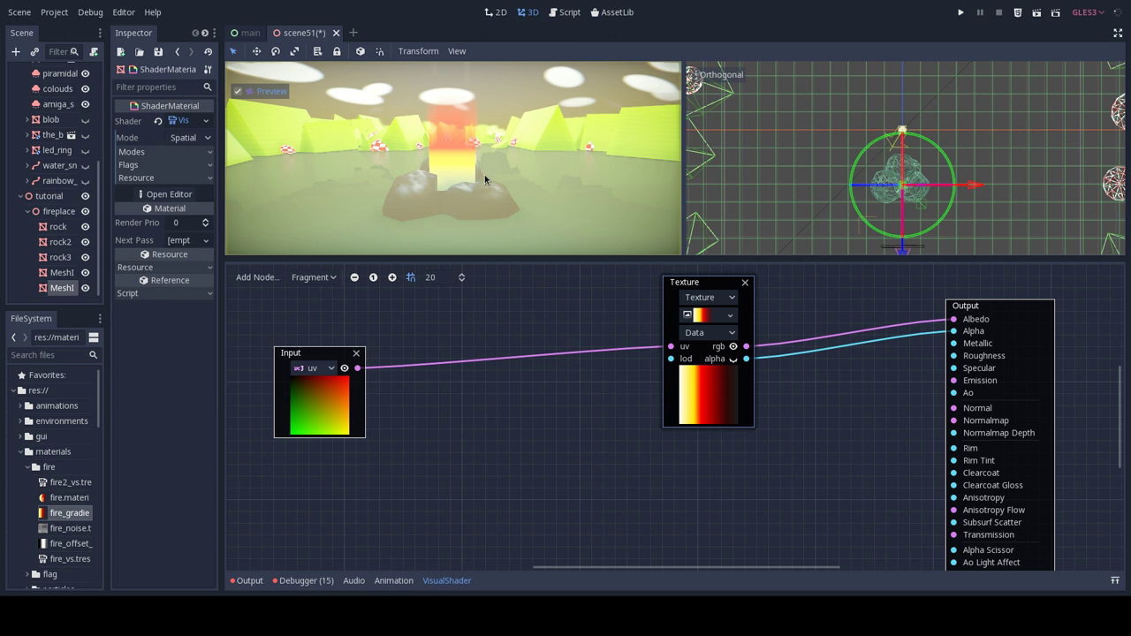
left_click_drag(697, 294, 684, 317)
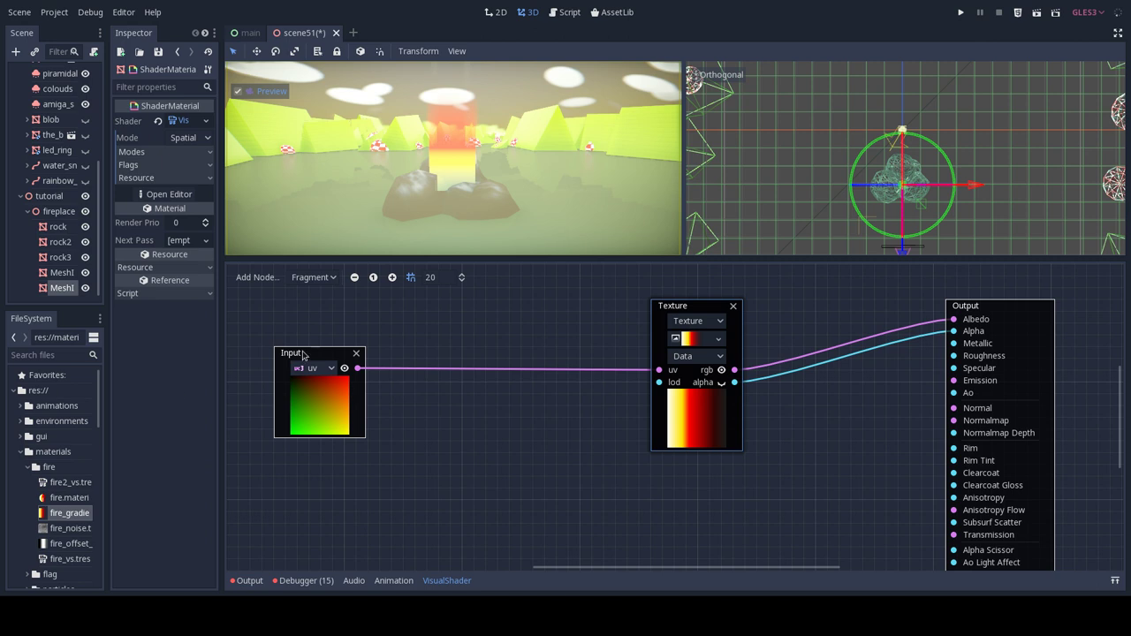
left_click_drag(305, 356, 281, 345)
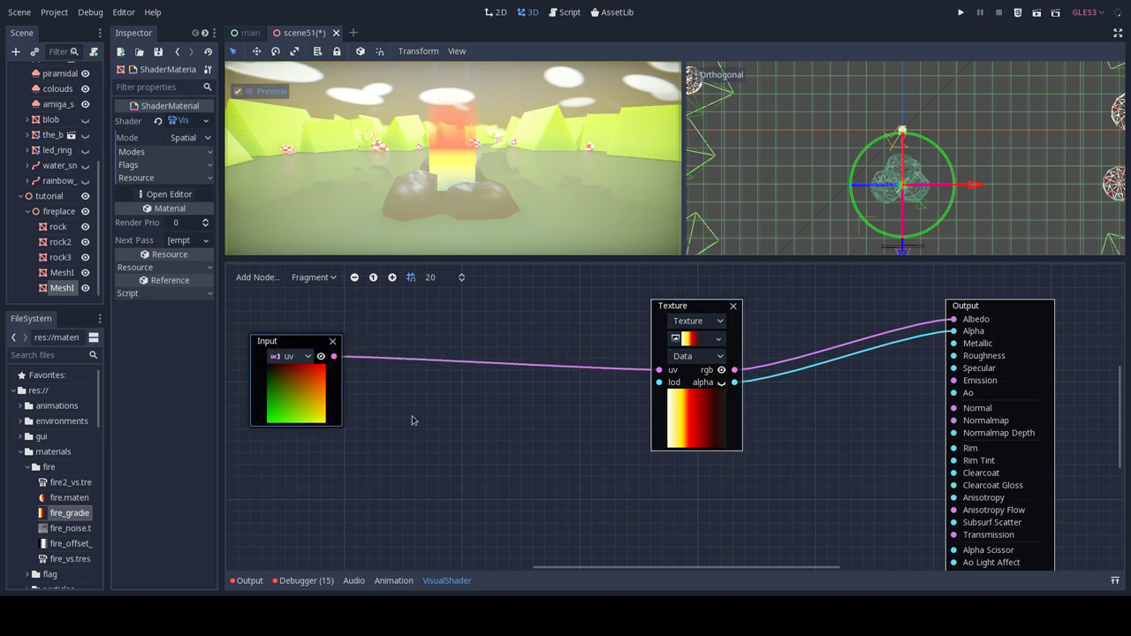
left_click_drag(677, 300, 695, 292)
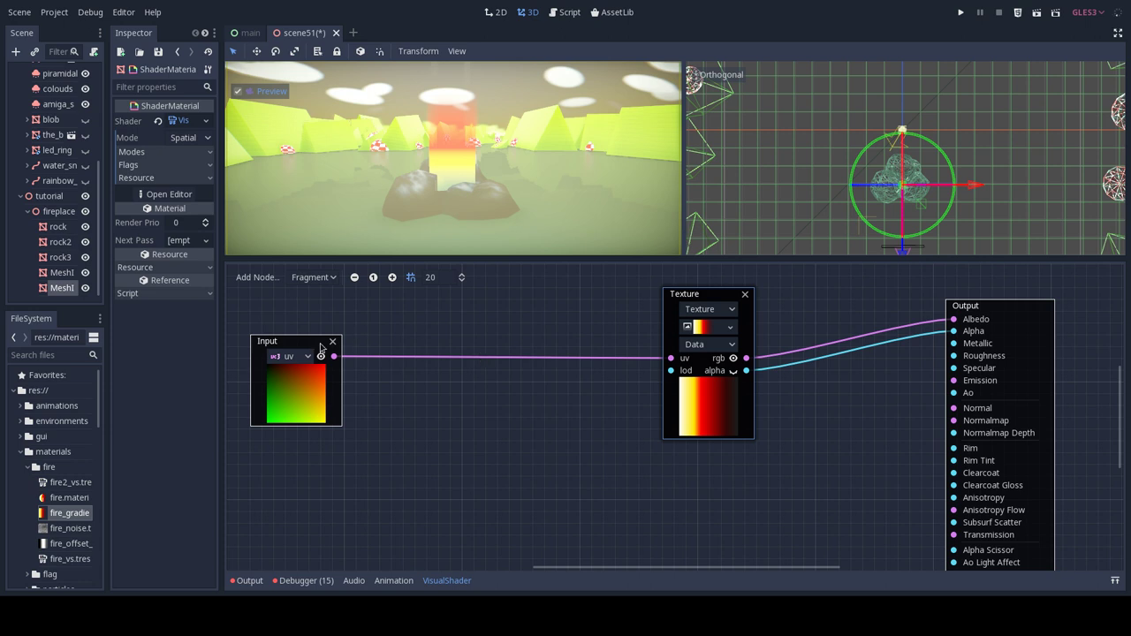
Add a second, unassigned Input node and place it below the uv Input node.
left_click(254, 278)
left_click(281, 591)
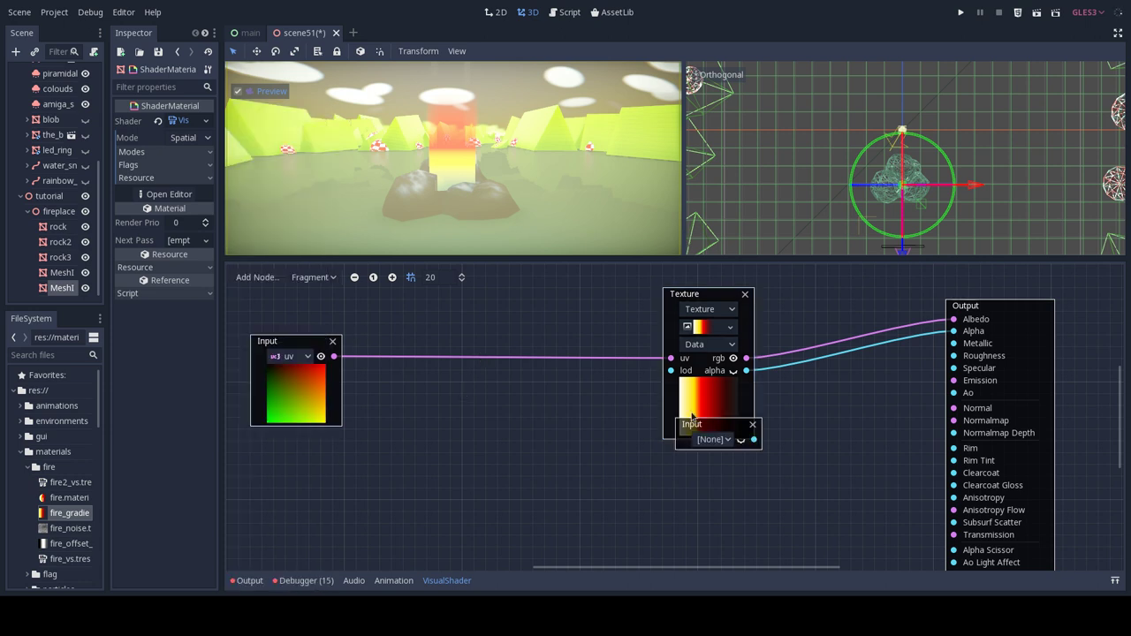
left_click_drag(692, 424, 326, 506)
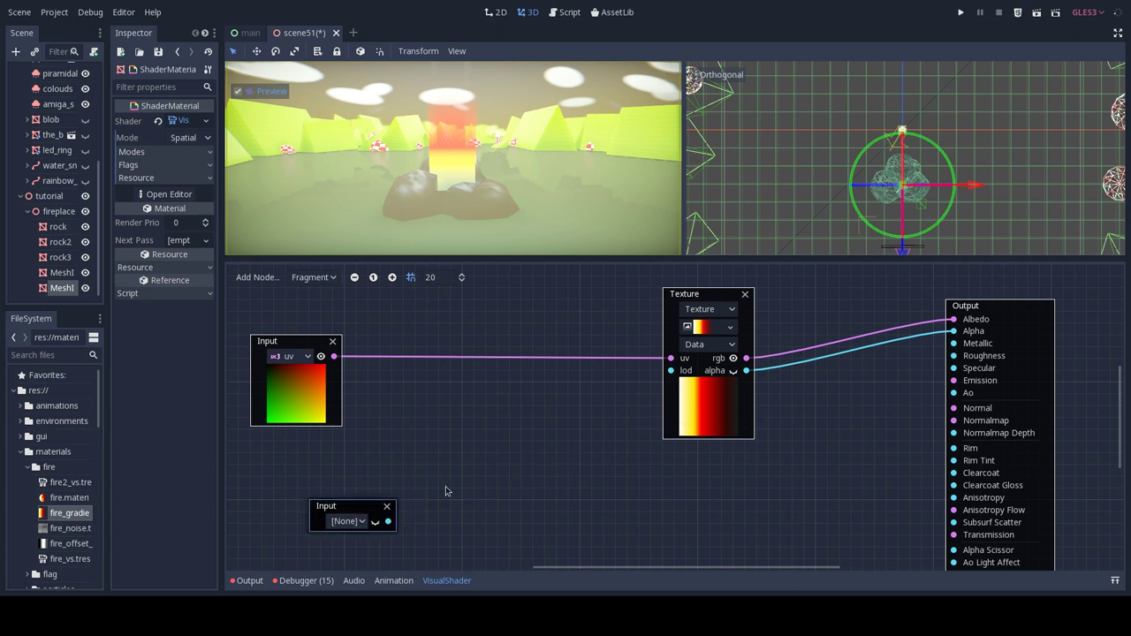
Duplicate the Texture node, replace its gradient with the fire_noise texture, feed it the uv input, and place it below the original.
left_click(687, 299)
key("ctrl+d")
left_click_drag(696, 307, 791, 404)
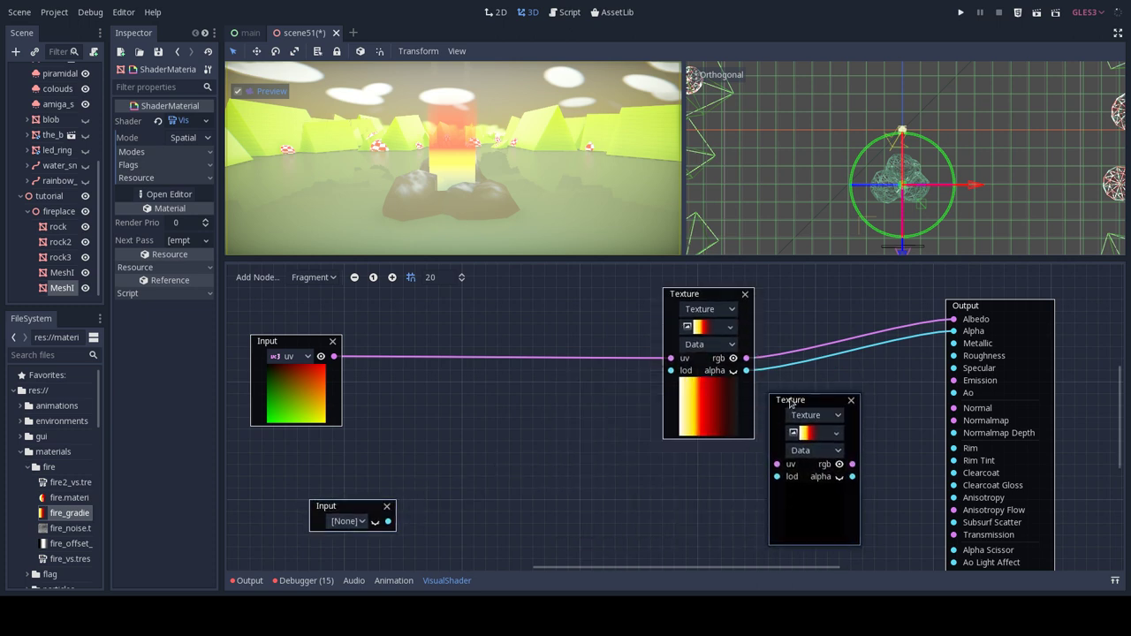
left_click(840, 434)
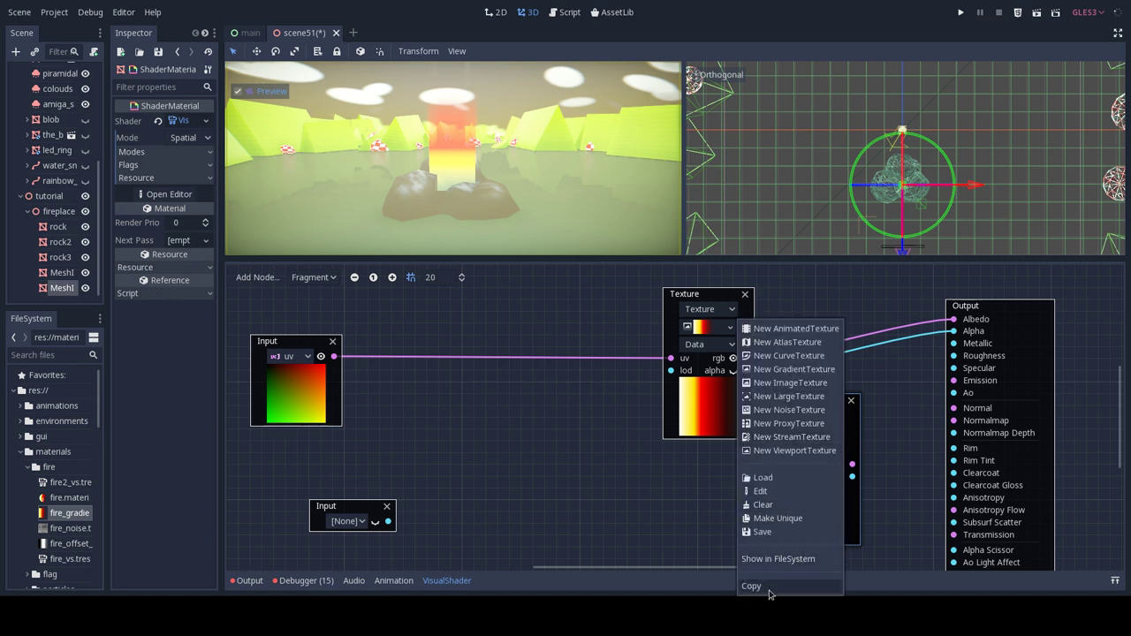
left_click(765, 504)
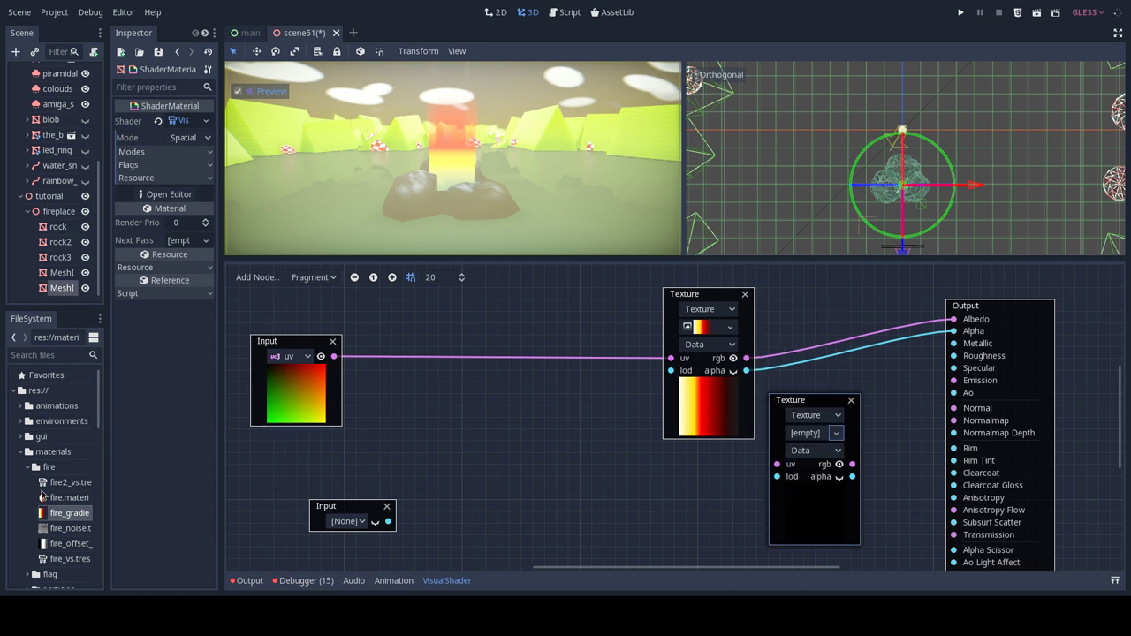
left_click_drag(58, 528, 813, 433)
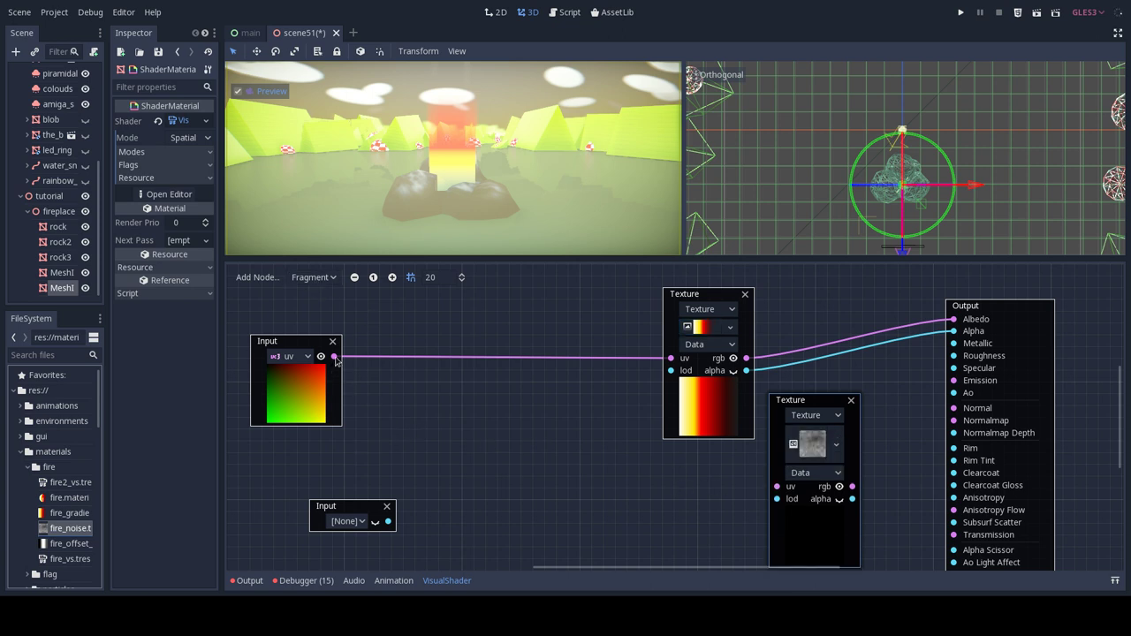
left_click_drag(335, 358, 775, 486)
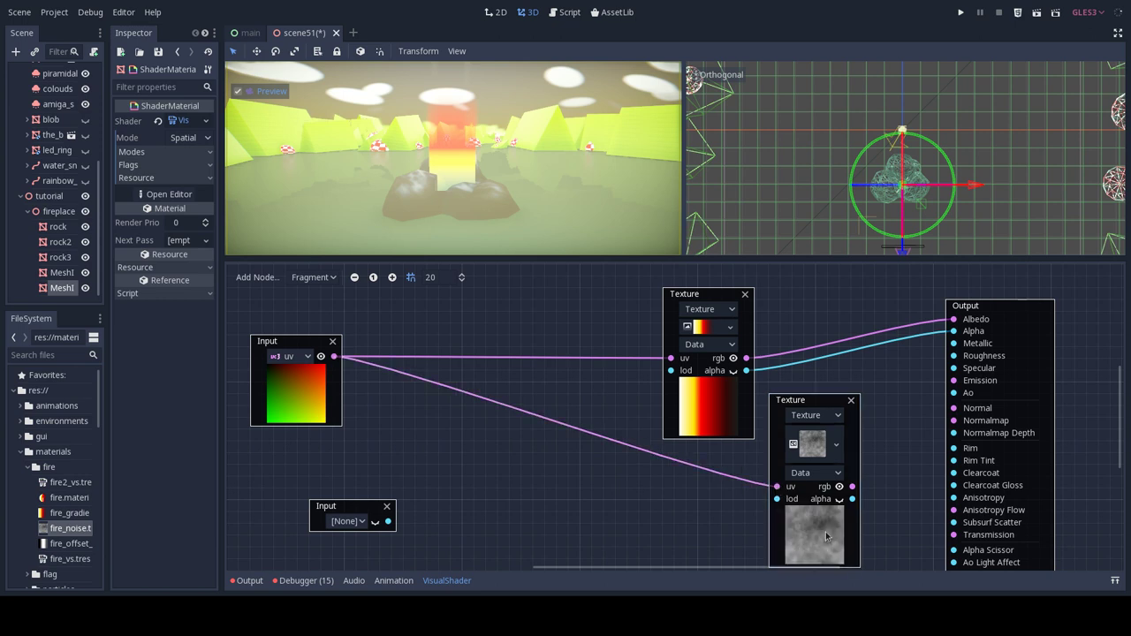
left_click_drag(799, 402, 694, 447)
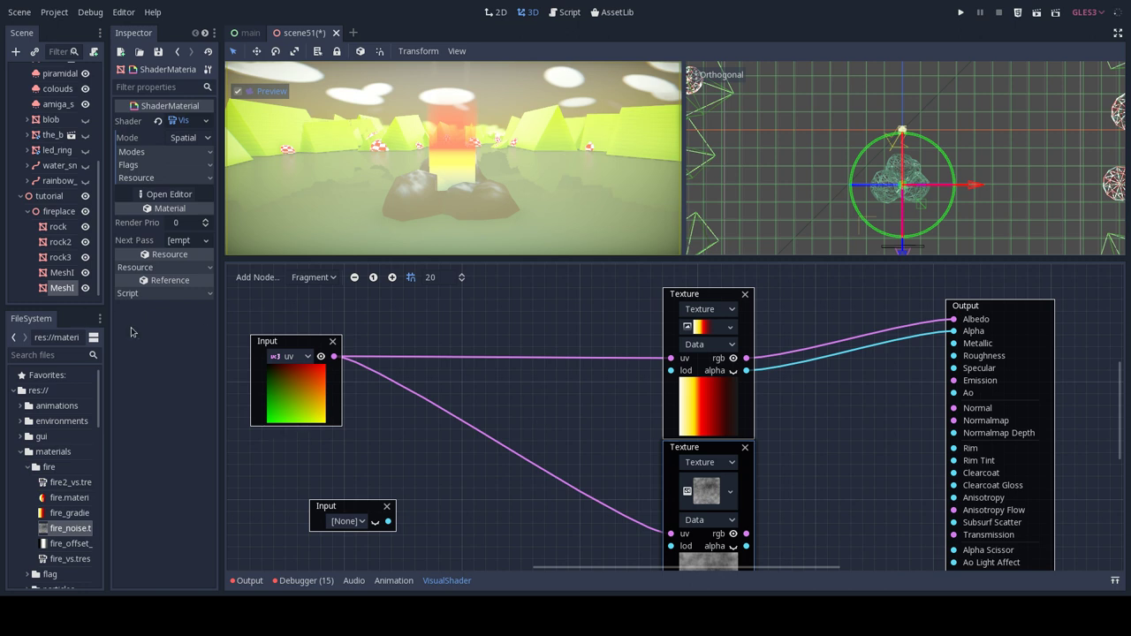
Add a ColorOp node before the Output, with the gradient texture's rgb wired to a and the noise texture's rgb to b.
left_click(256, 278)
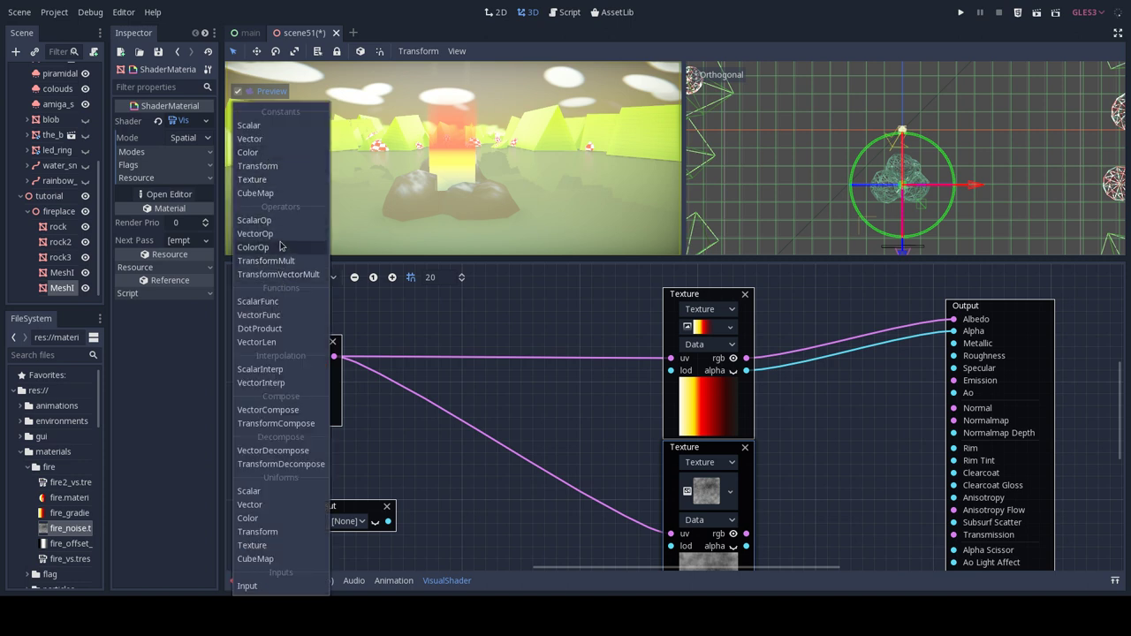
left_click(265, 246)
left_click_drag(703, 431, 836, 390)
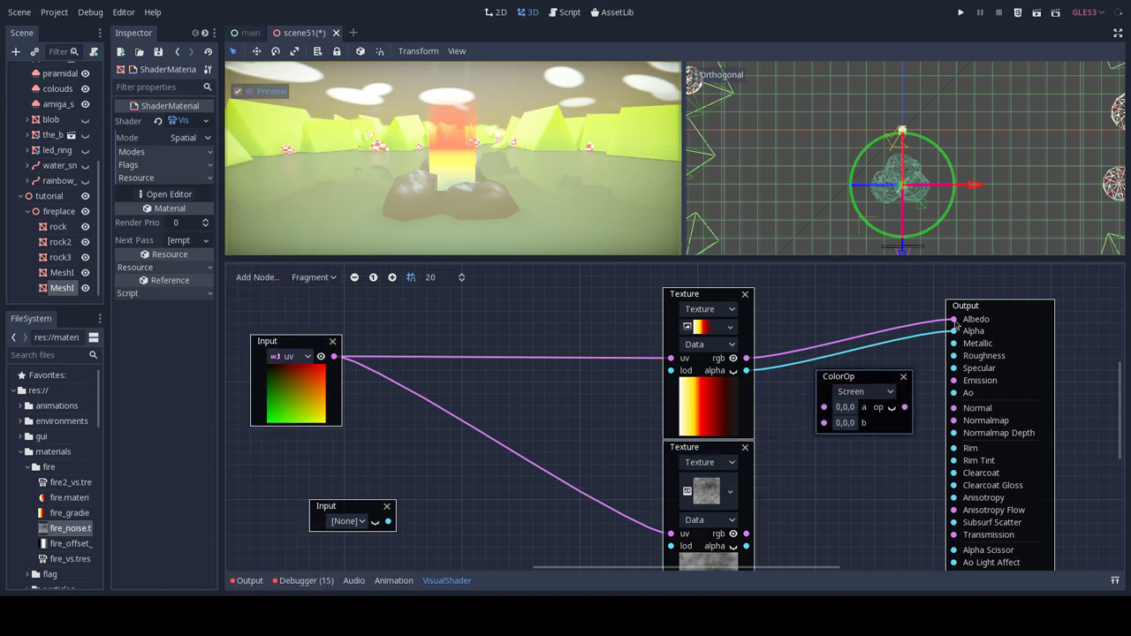
left_click_drag(952, 319, 823, 406)
left_click_drag(745, 533, 824, 418)
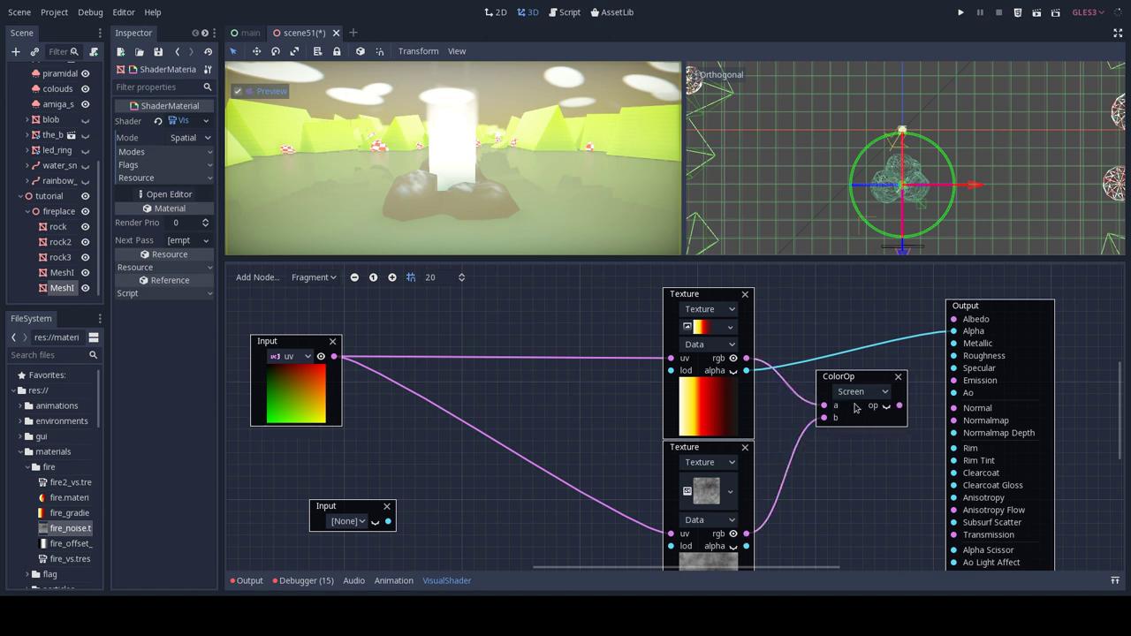
Set the ColorOp to Overlay, show its preview, wire its output to Albedo and Emission, and connect the gradient texture's rgb to Transmission.
left_click(857, 392)
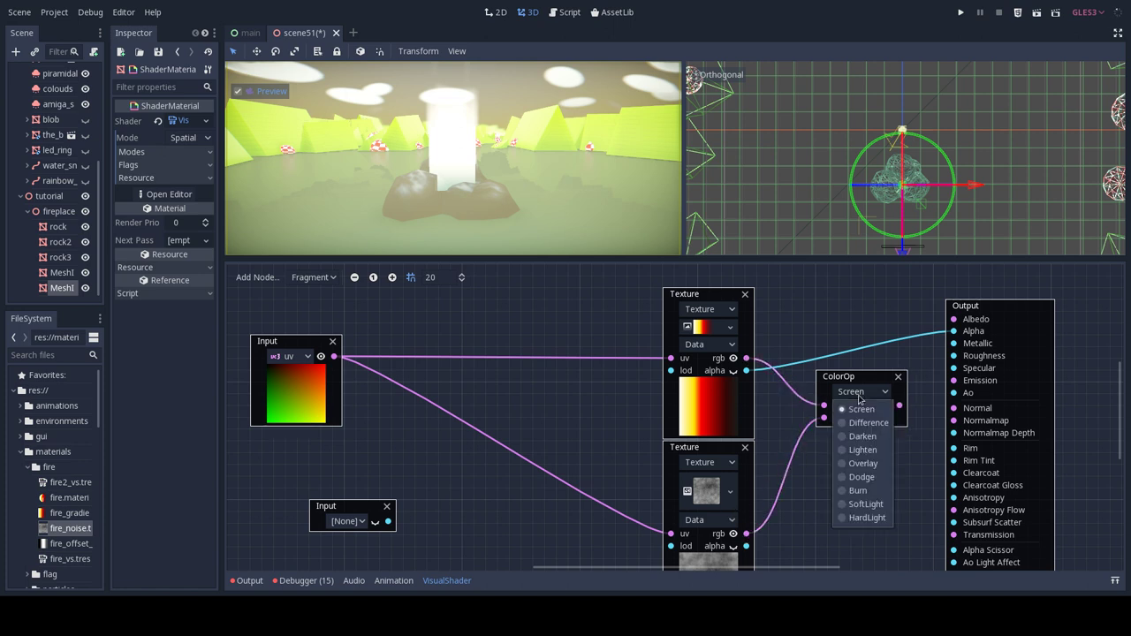
left_click(863, 463)
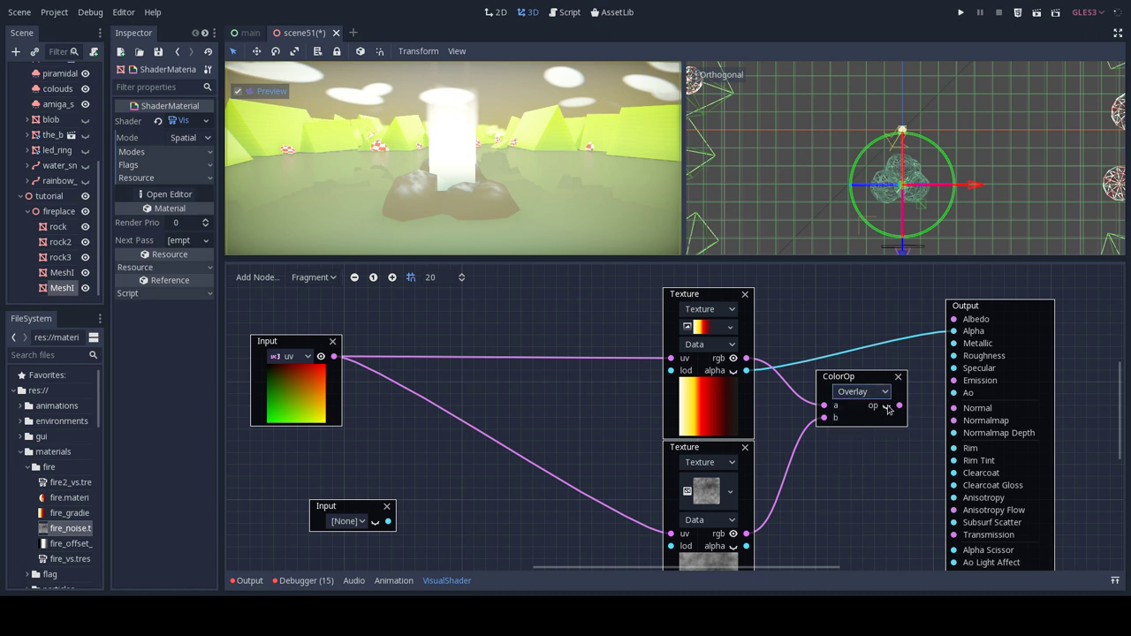
left_click_drag(899, 405, 954, 319)
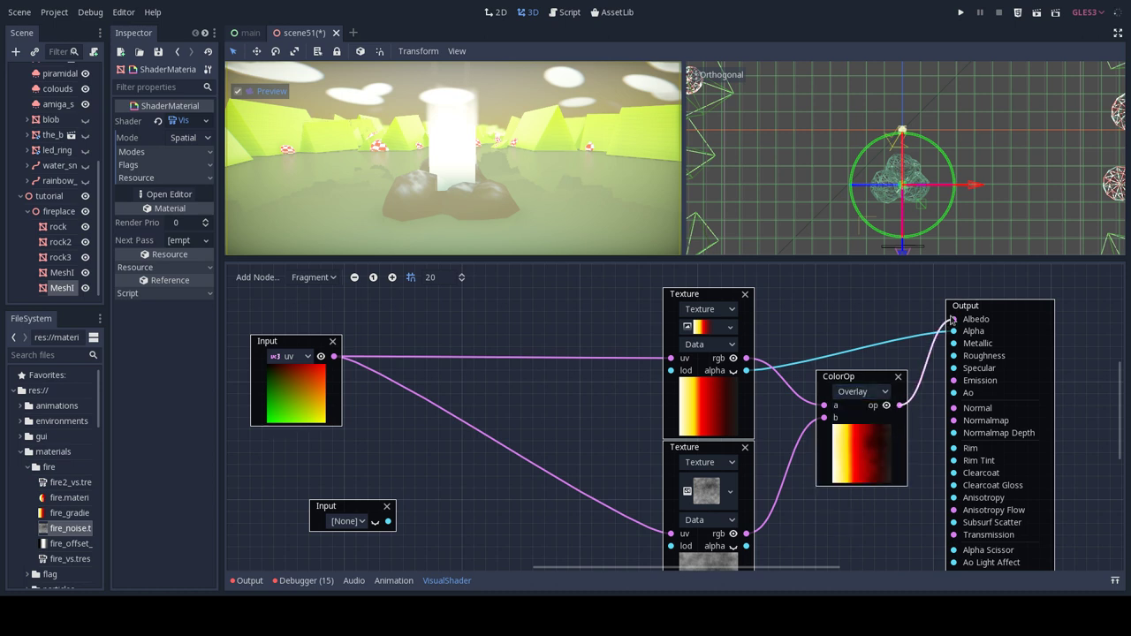
left_click_drag(872, 381, 953, 381)
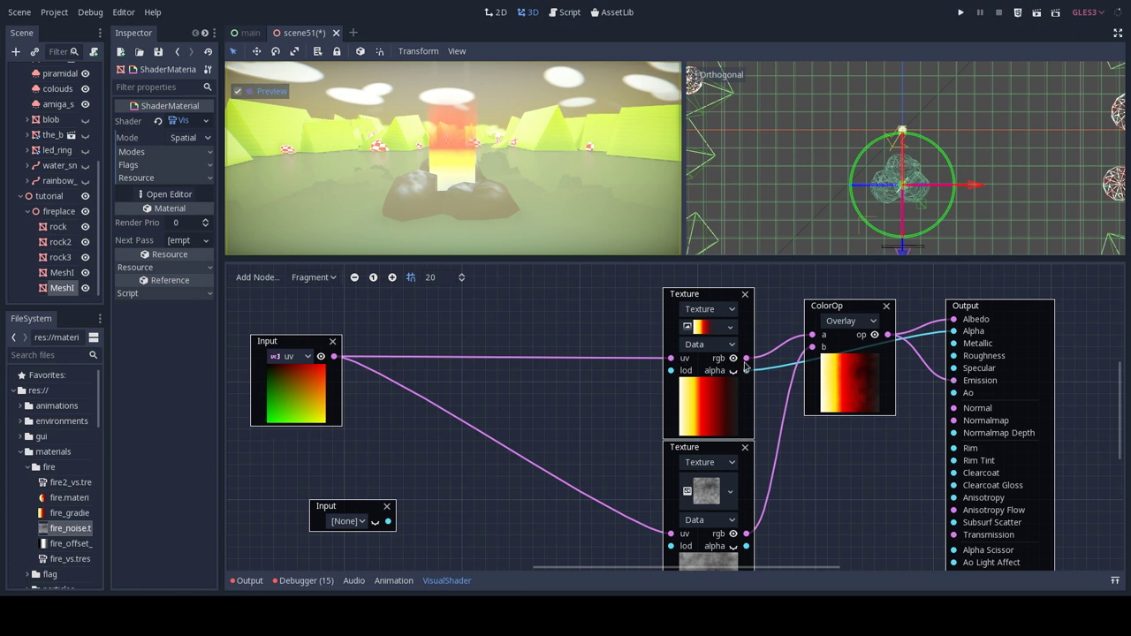
left_click_drag(746, 358, 954, 535)
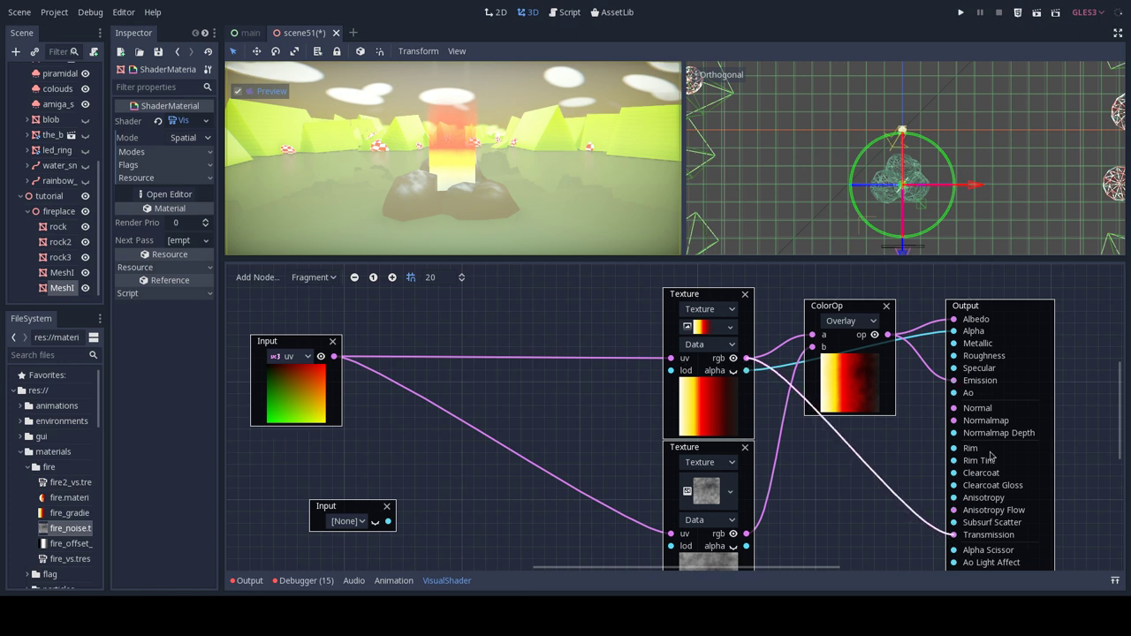
Add a VectorOp node set to Add between the Input and Texture nodes, and disconnect the uv input from the noise texture.
mouse_move(1120, 385)
left_mouse_down()
mouse_move(1122, 399)
mouse_move(1127, 388)
left_mouse_up()
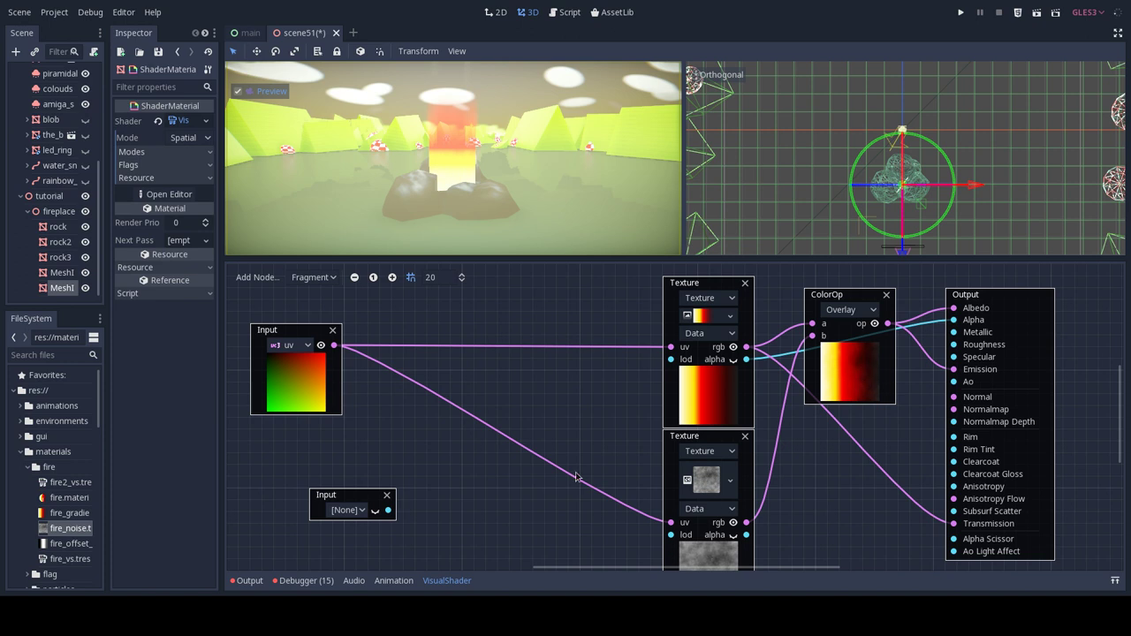
scroll(575, 477, "down", 1)
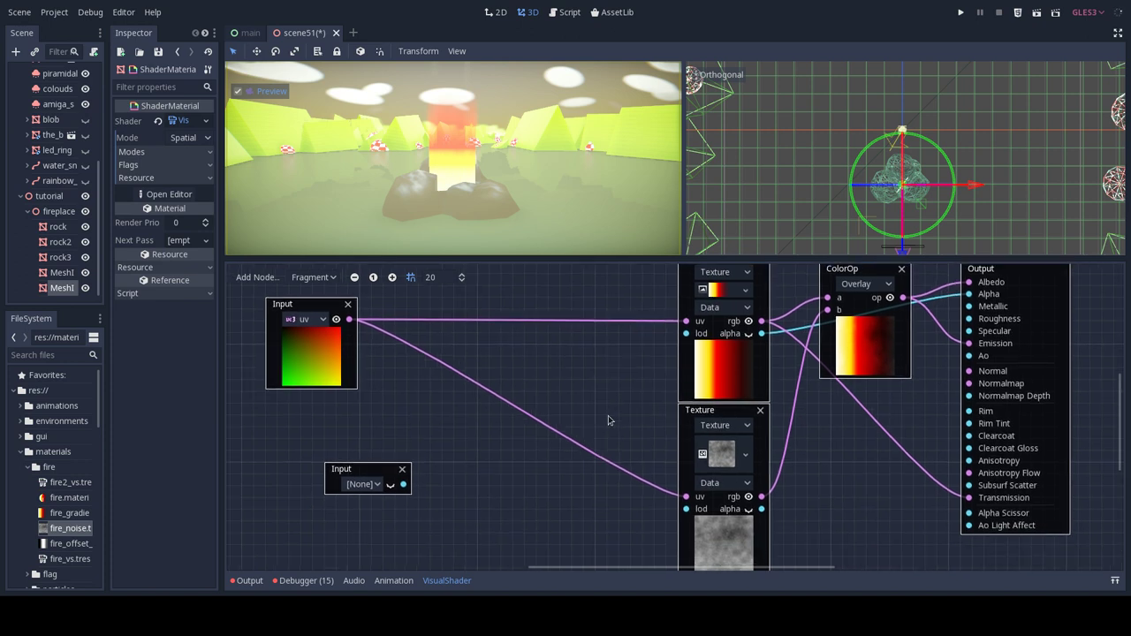
left_click(324, 279)
left_click(269, 280)
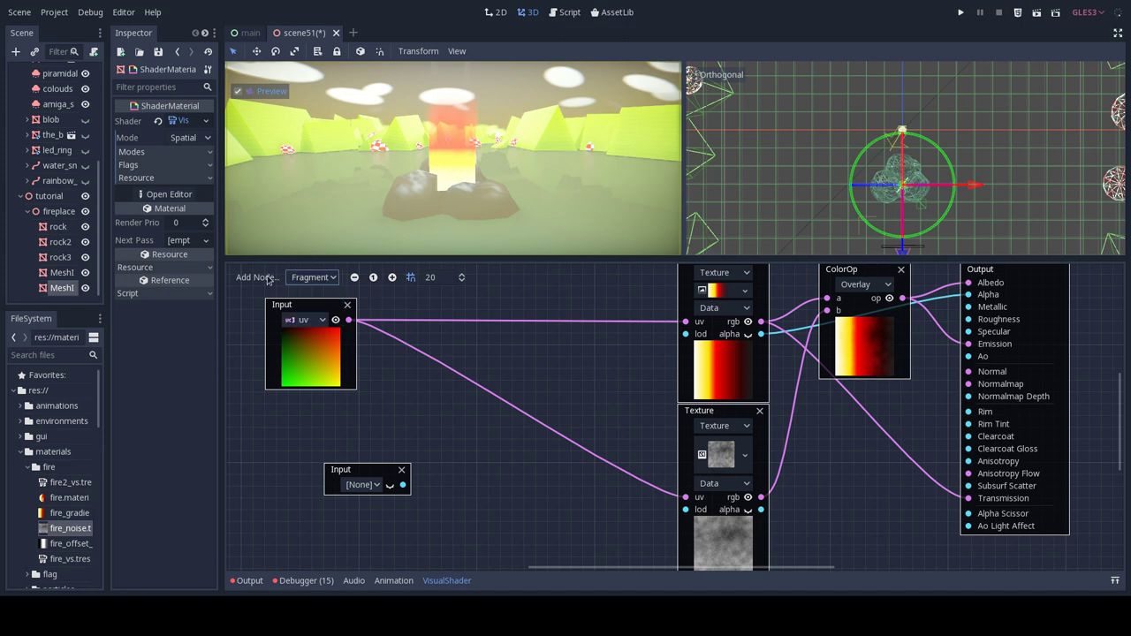
left_click(269, 281)
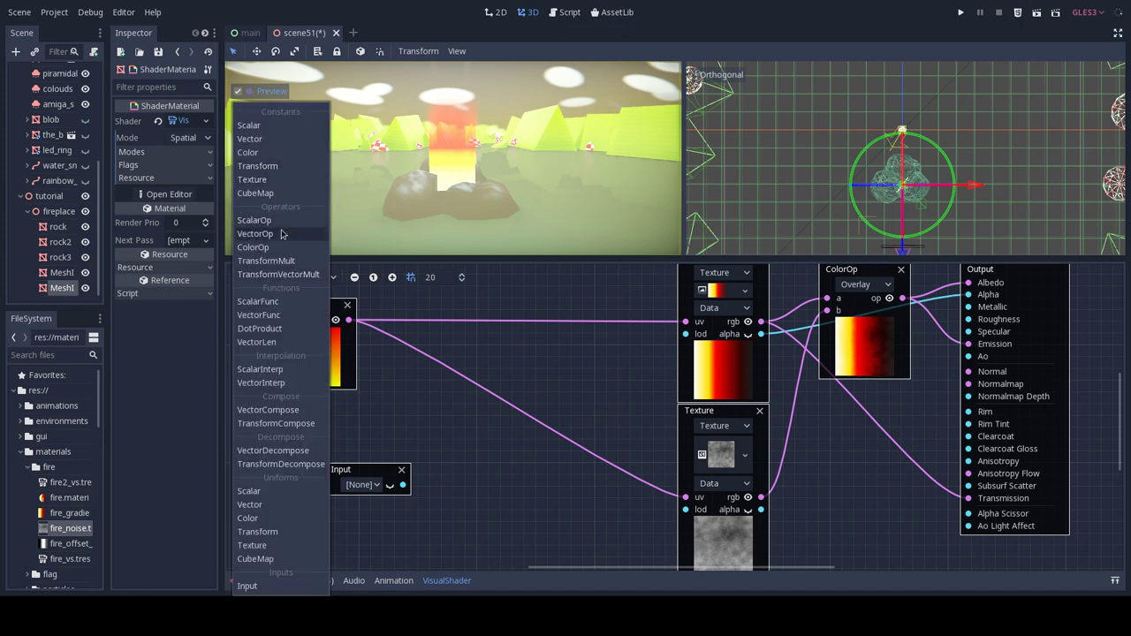
left_click(283, 234)
left_click_drag(721, 429, 451, 394)
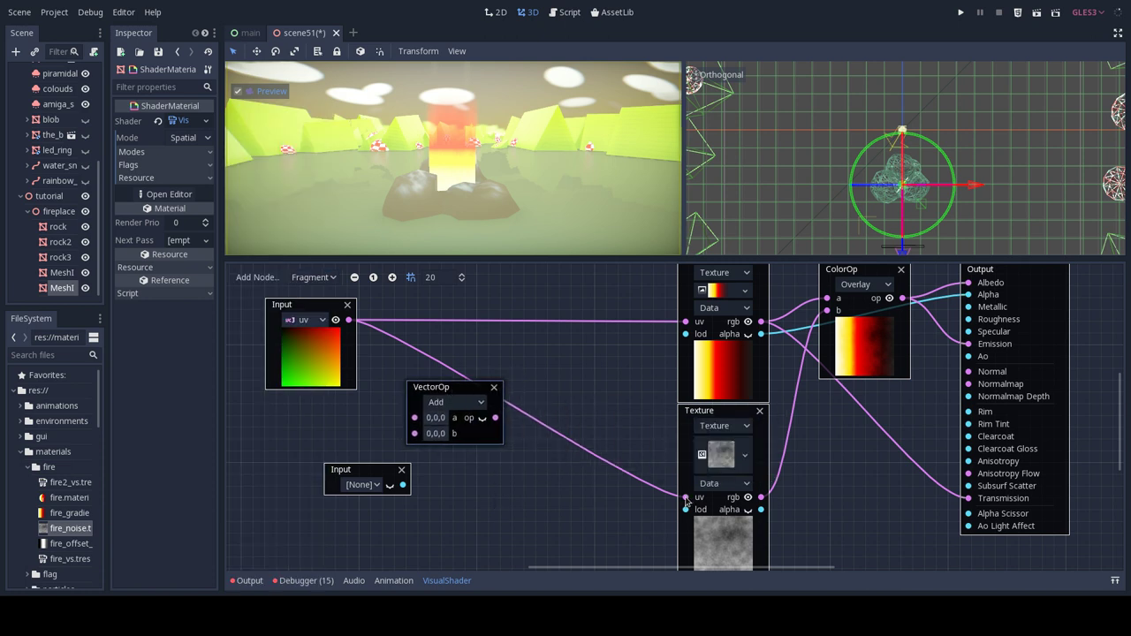
left_click_drag(686, 500, 336, 479)
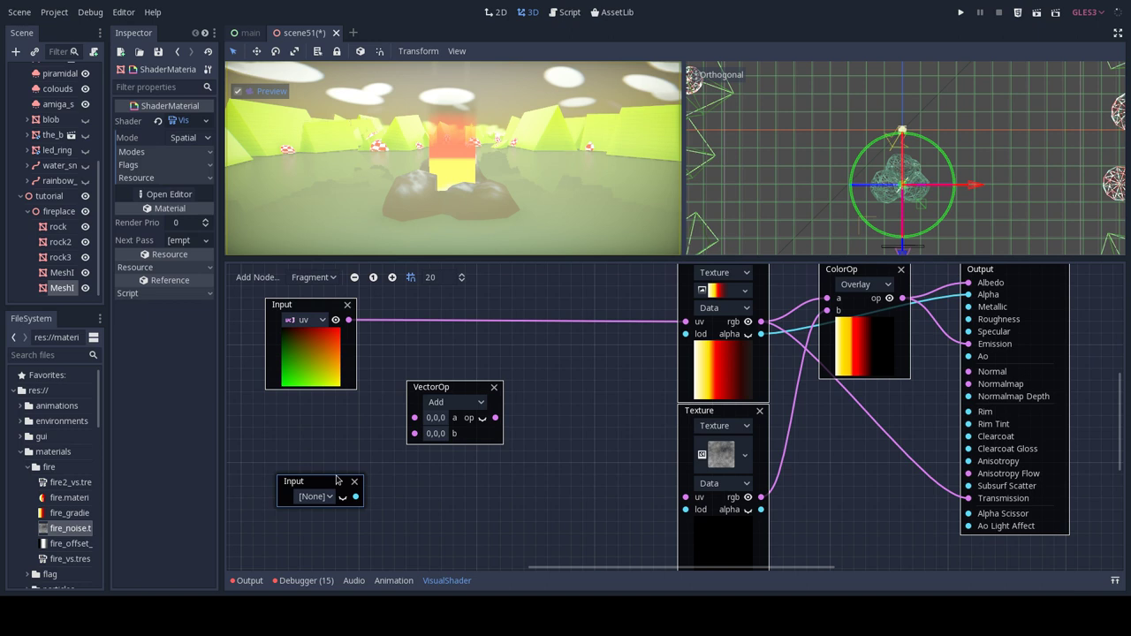
Add VectorCompose and VectorDecompose nodes, wire the uv input to the VectorOp's a, and place VectorDecompose just after the VectorOp.
left_click(255, 277)
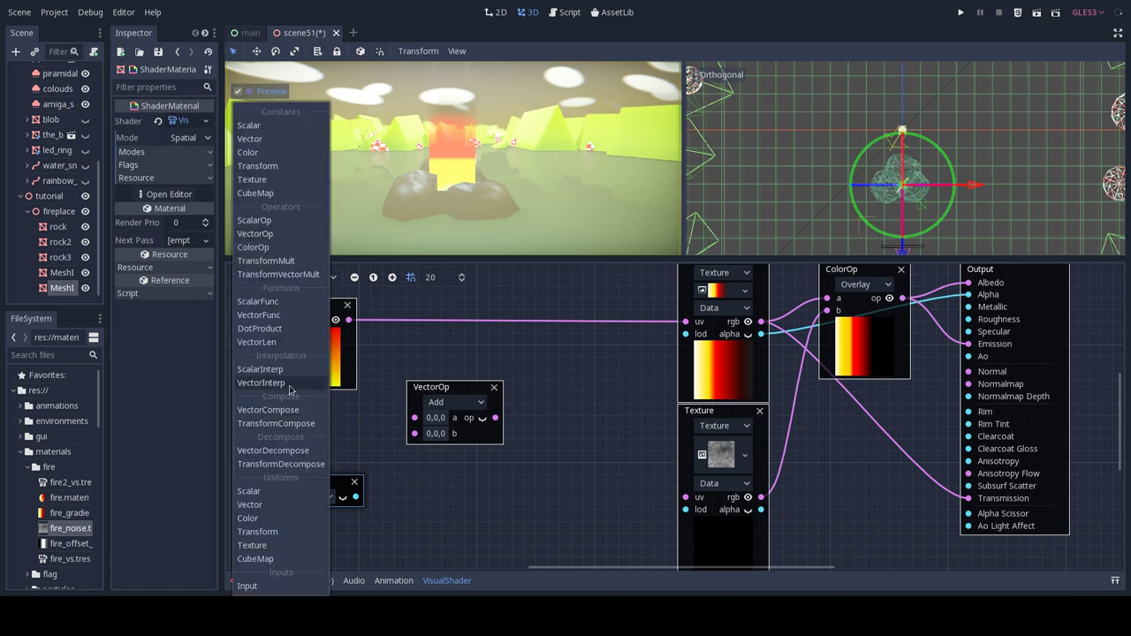
left_click(267, 410)
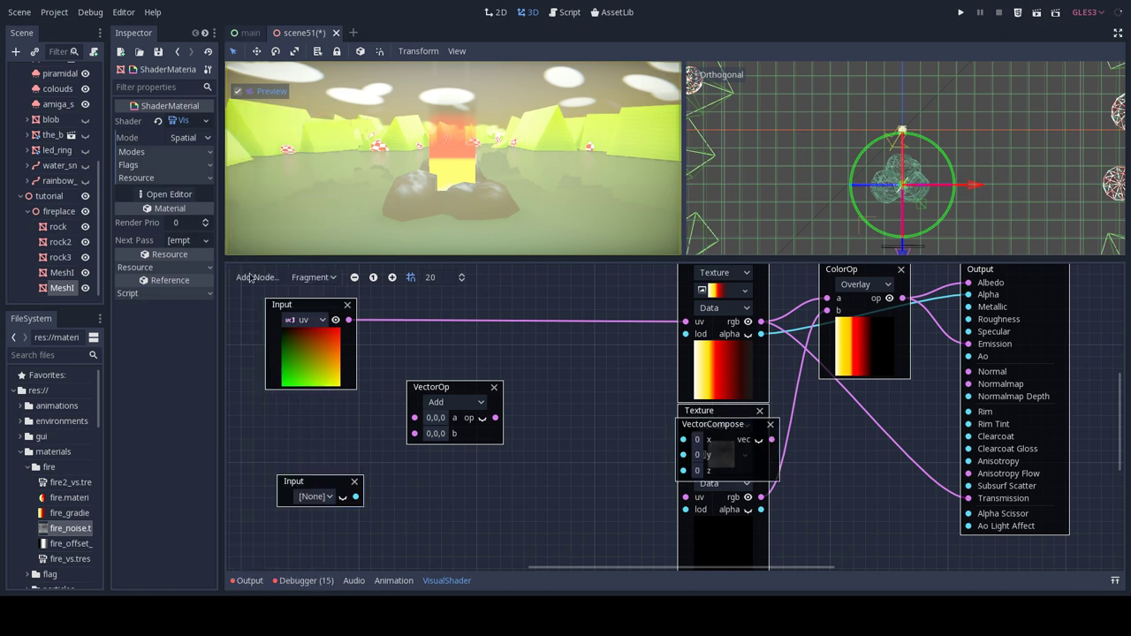
left_click(255, 278)
left_click(272, 451)
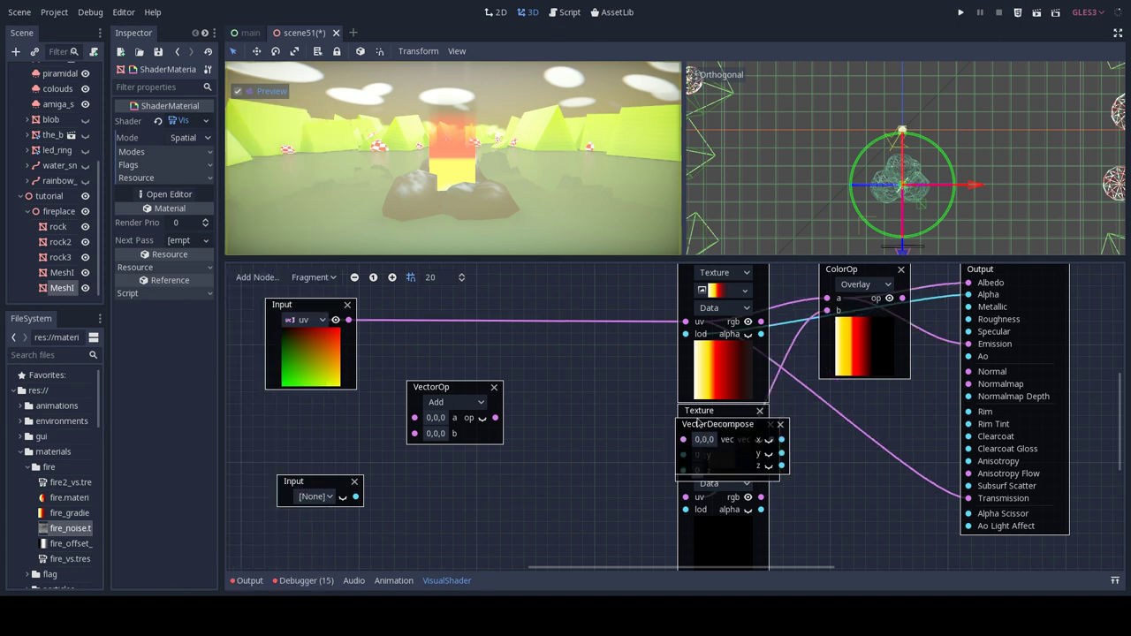
left_click_drag(698, 424, 441, 411)
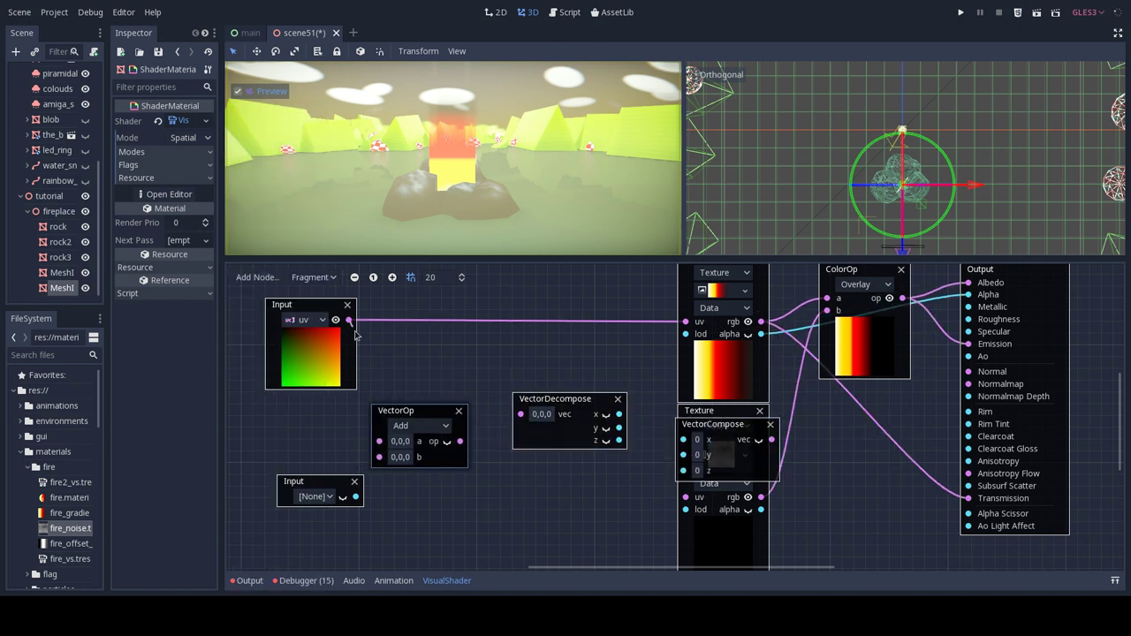
left_click_drag(349, 320, 379, 440)
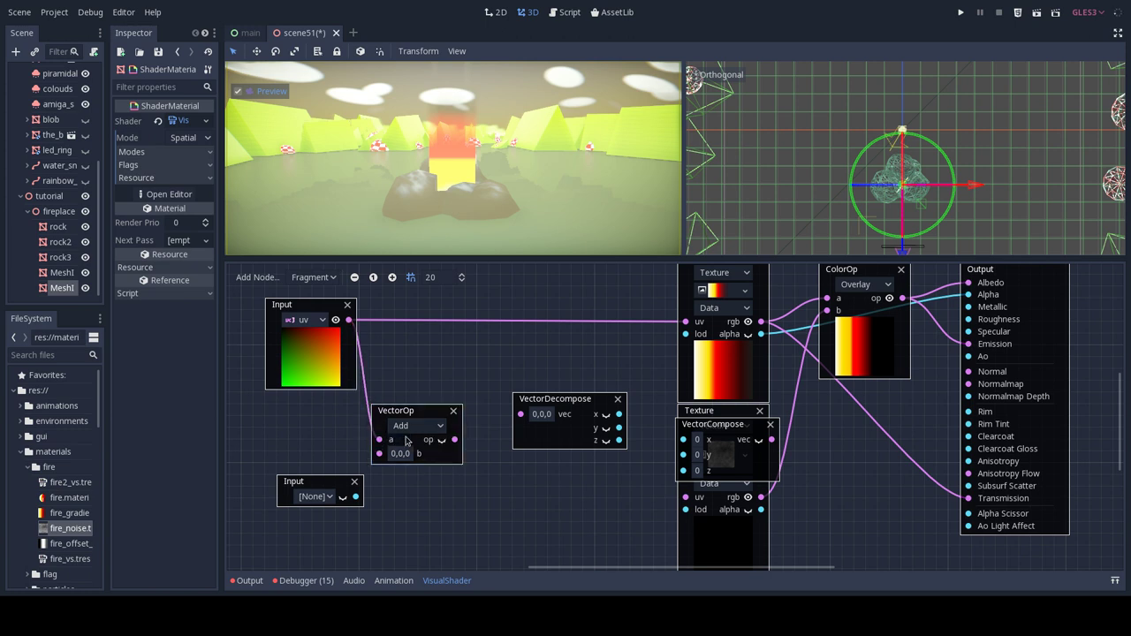
left_click_drag(548, 398, 524, 411)
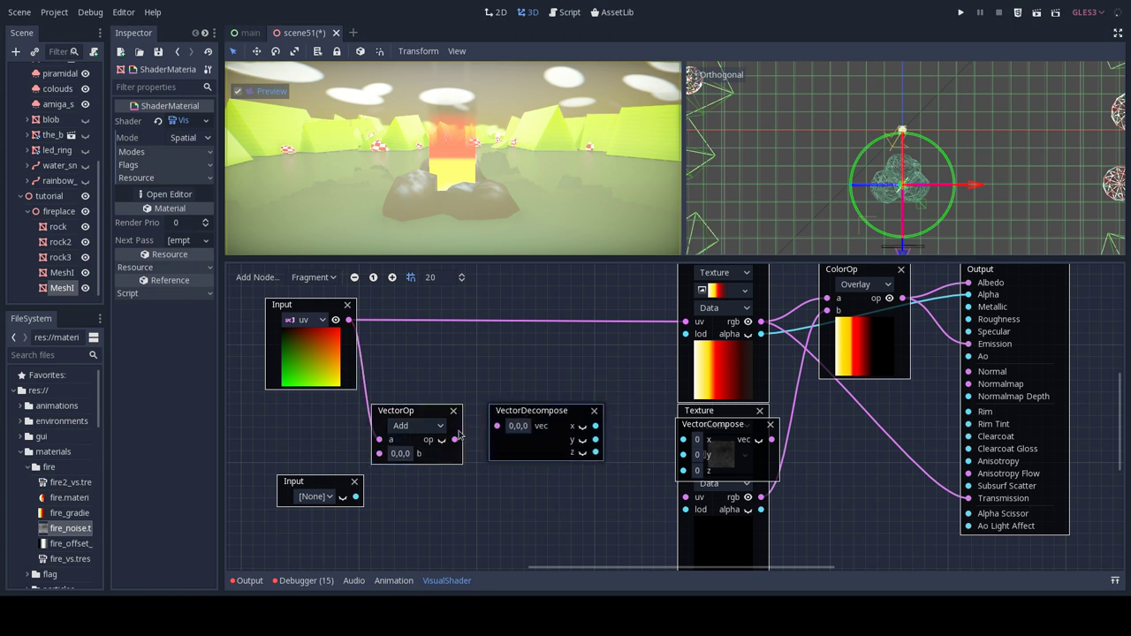
Set the VectorOp to Multiply with b at x 0.05, y 0.1 and z 0.05.
left_click(433, 428)
left_click(419, 470)
left_click(402, 454)
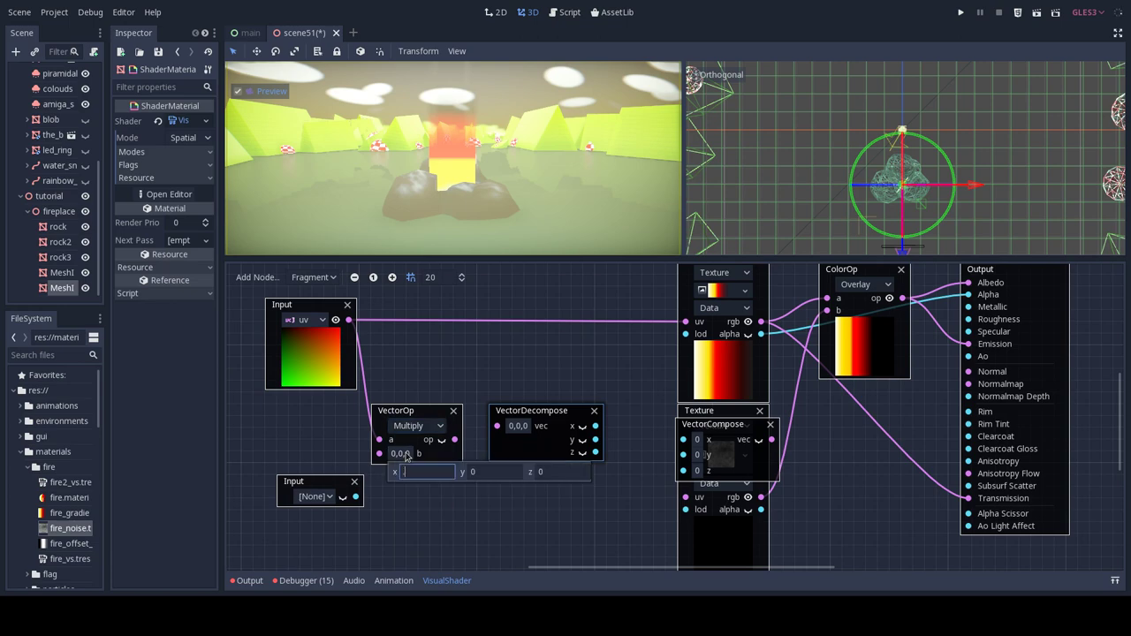
key("Tab")
key("Tab")
key("shift+Tab")
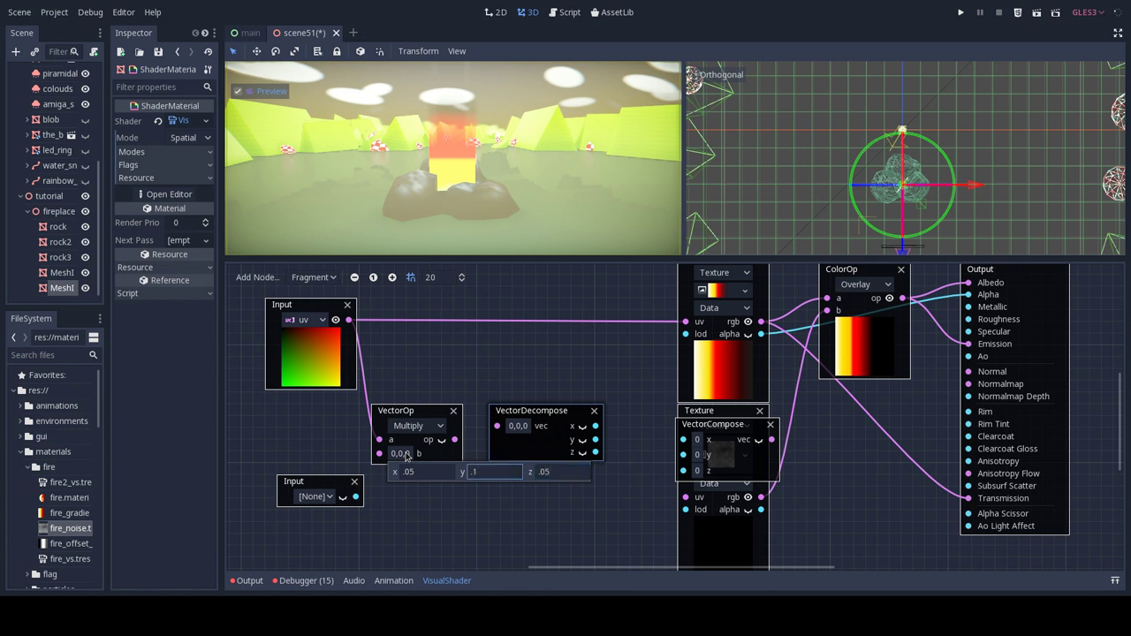
key("Return")
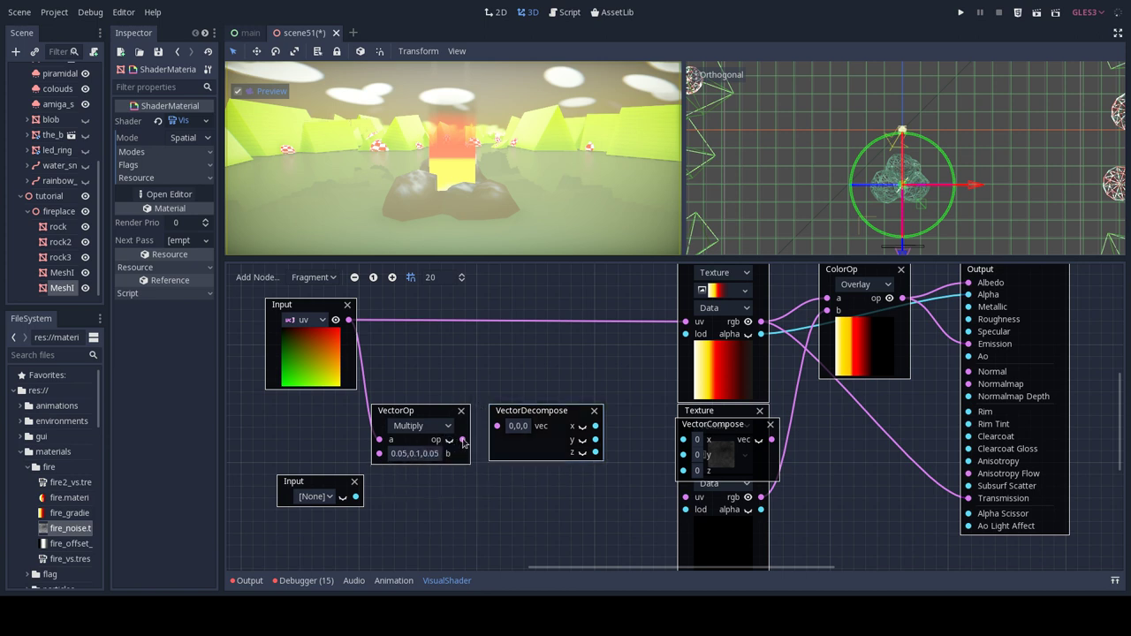
Wire the VectorOp output to VectorDecompose and the noise texture's uv, and delete the VectorCompose node.
left_click_drag(462, 440, 497, 426)
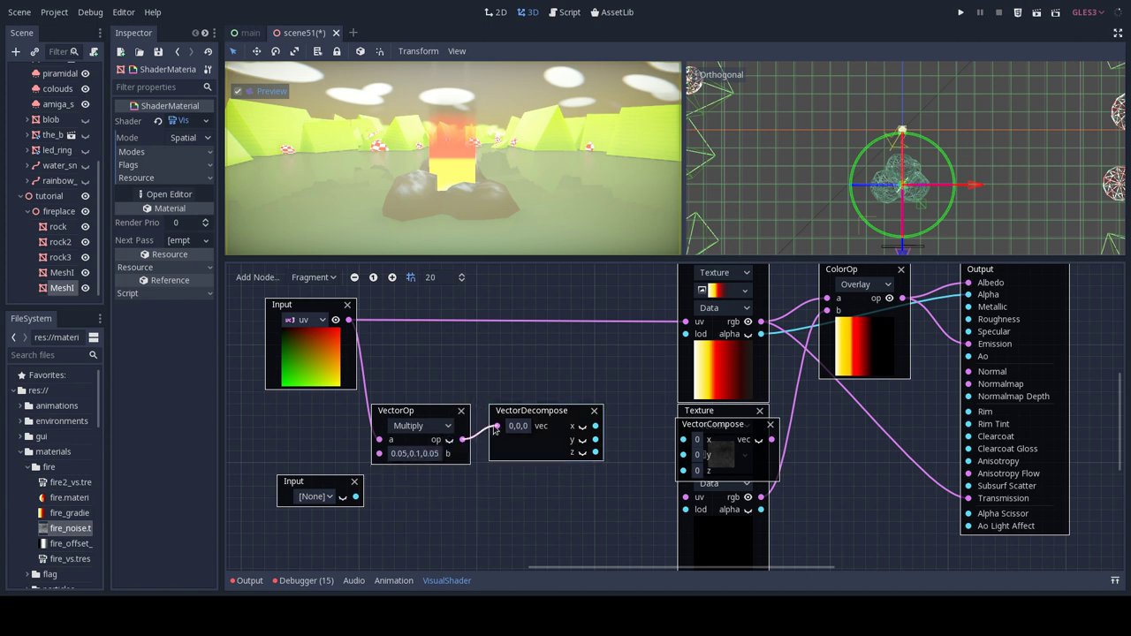
left_click(770, 425)
left_click_drag(463, 440, 686, 499)
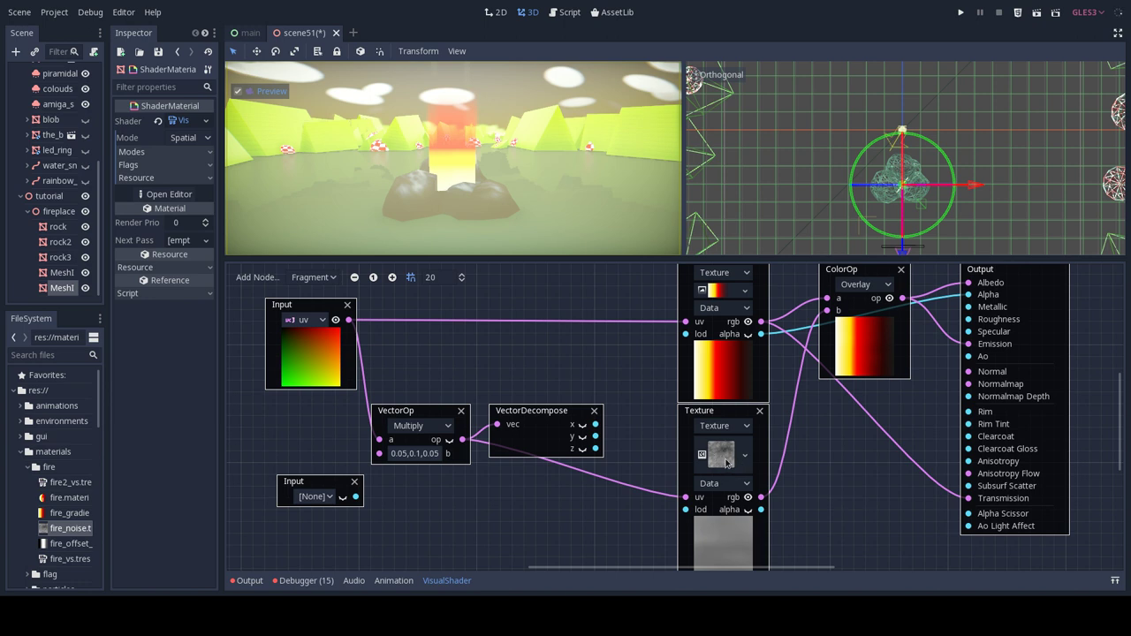
Set the VectorOp's b vector to x 0.1, y 0.2 and z 0.1.
left_click(413, 453)
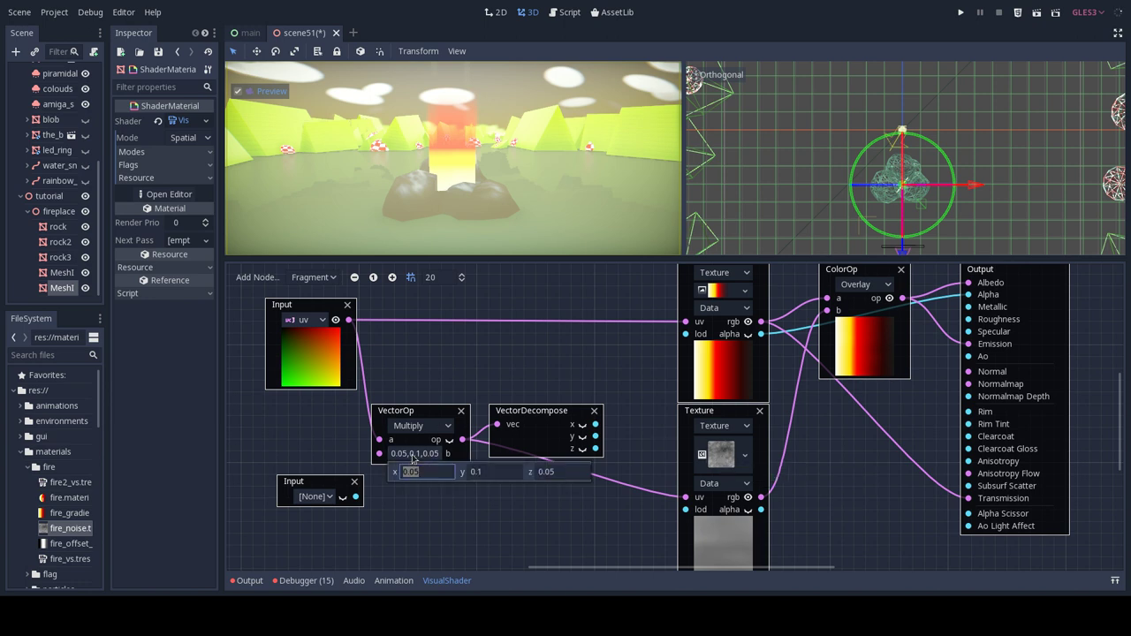
left_click(432, 470)
key("Return")
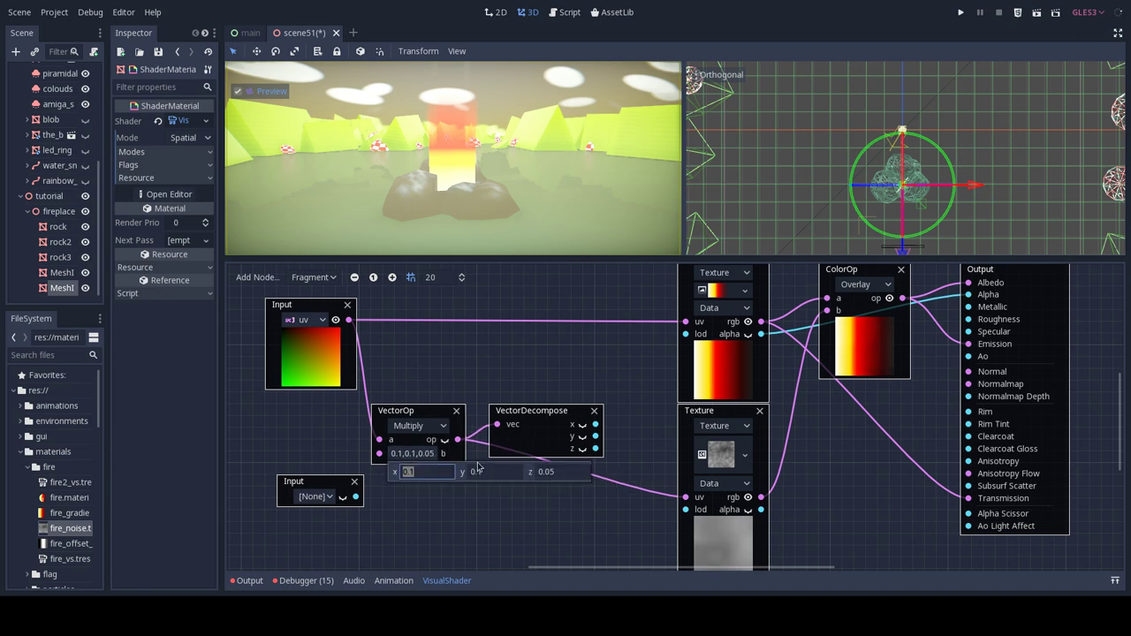
left_click(550, 471)
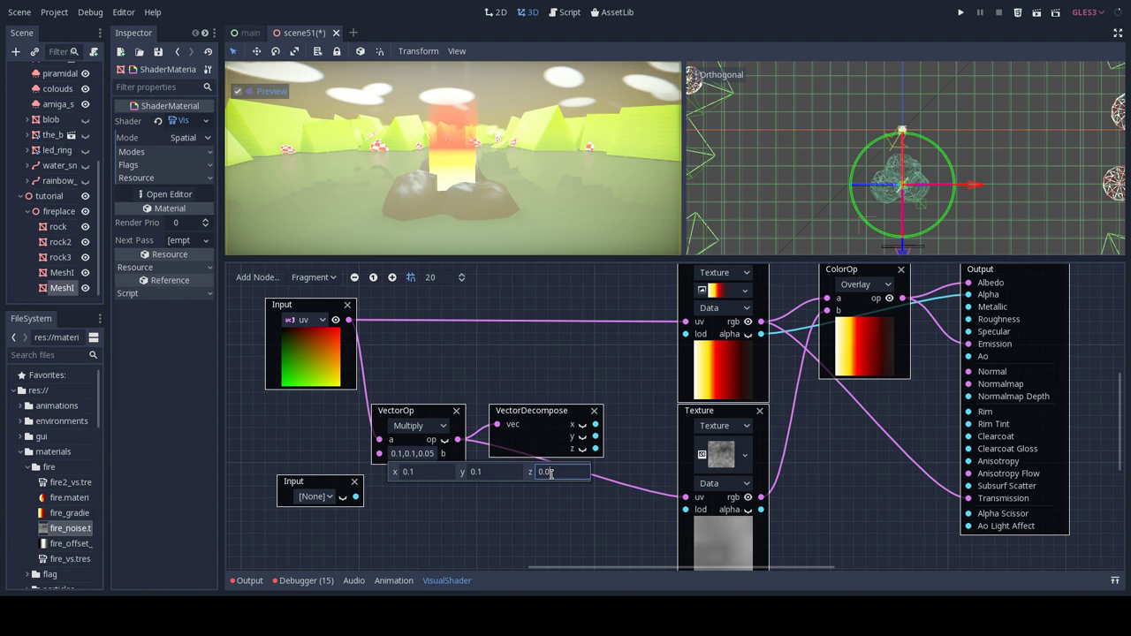
left_click(509, 471)
left_click(573, 517)
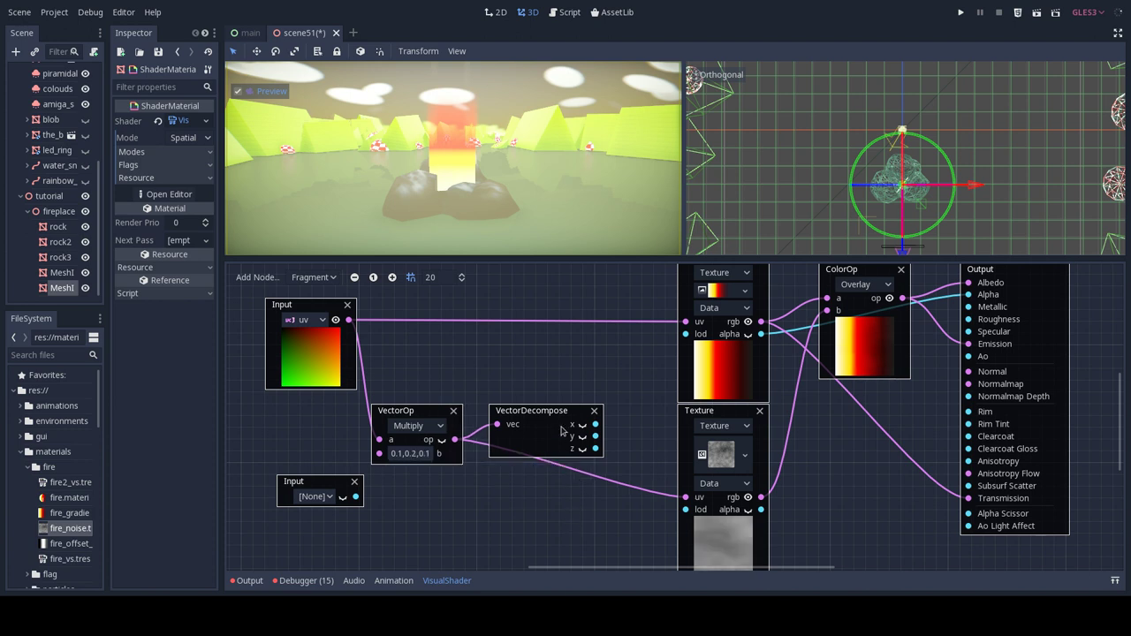
Disconnect the VectorOp from the noise texture's uv and reposition the VectorDecompose node beside the VectorOp.
left_click_drag(542, 416, 552, 392)
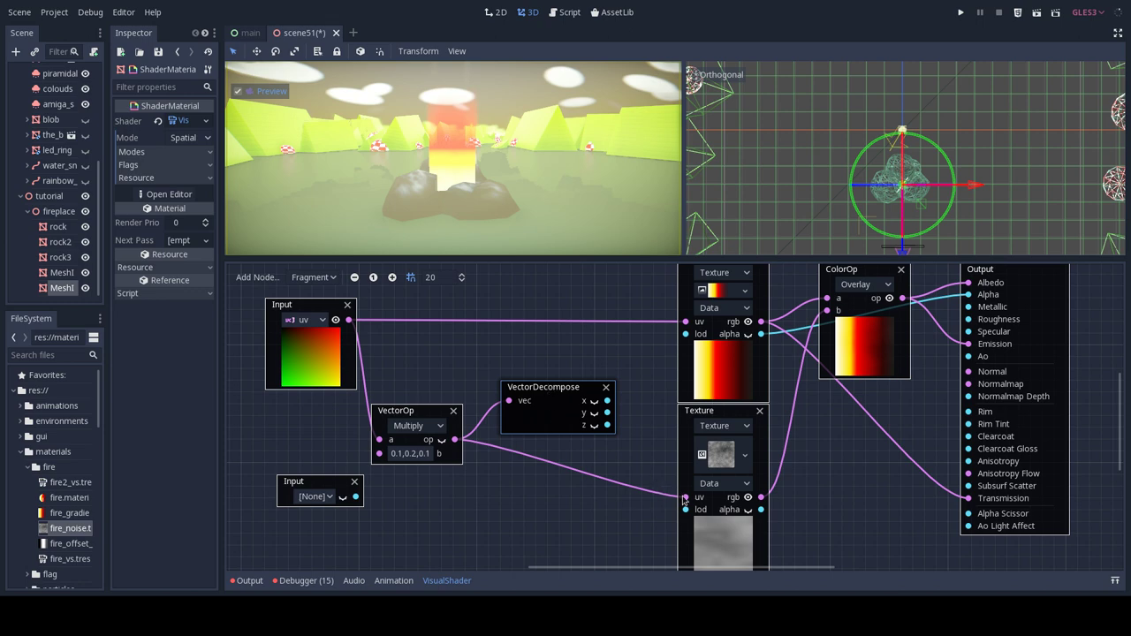
left_click_drag(685, 497, 641, 497)
left_click_drag(546, 391, 523, 400)
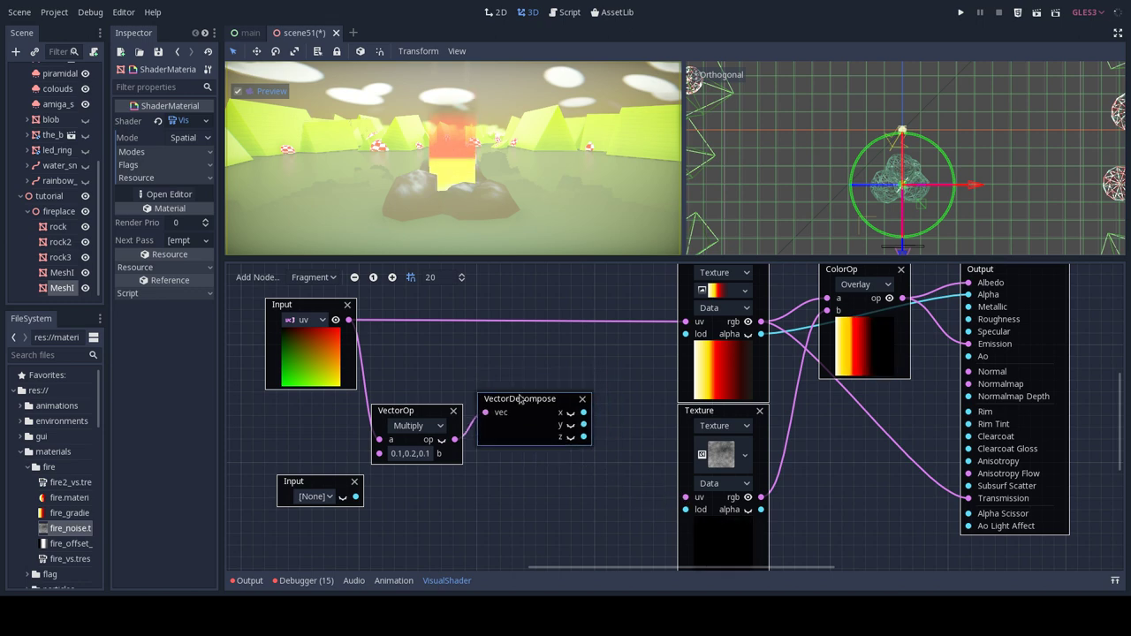
middle_click_drag(608, 518, 662, 495)
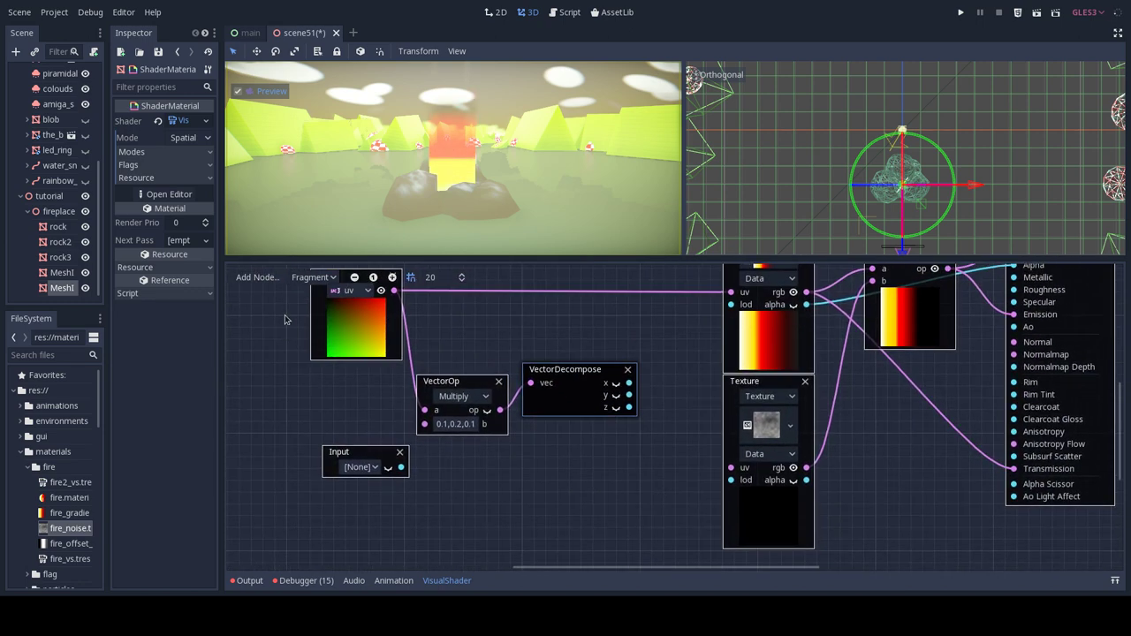
left_click(257, 277)
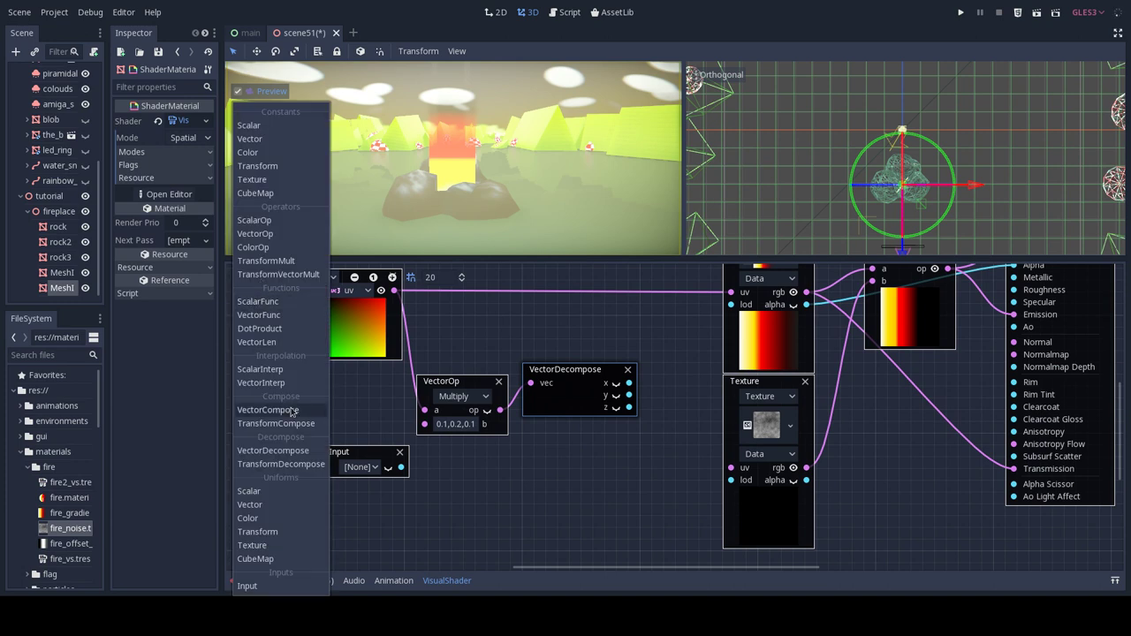
left_click(272, 451)
left_click_drag(733, 425, 572, 441)
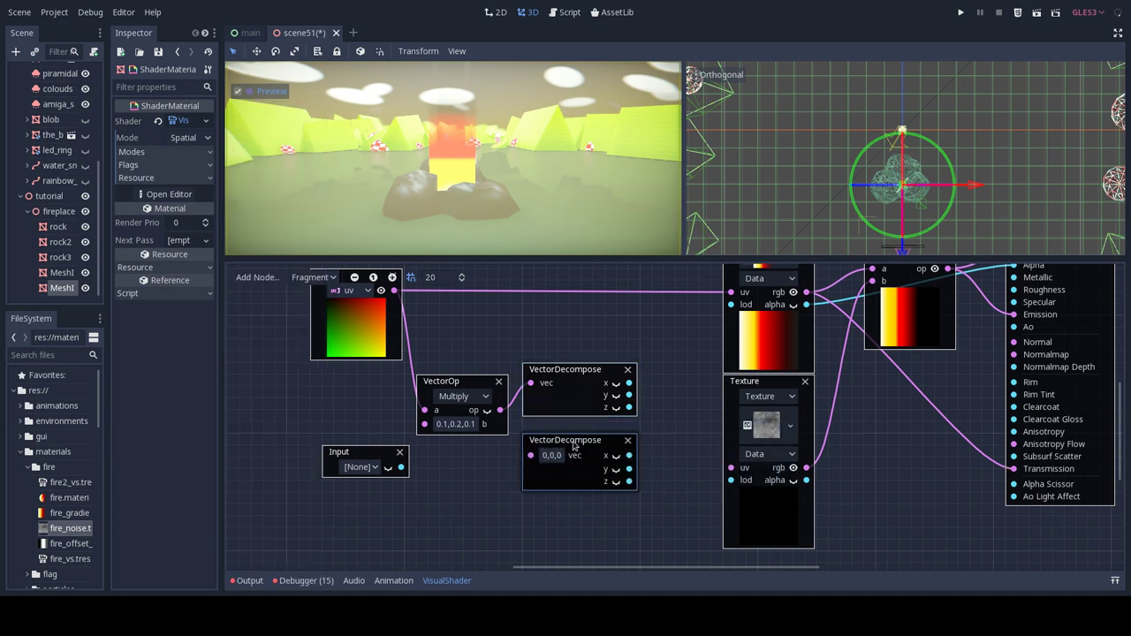
left_click(634, 439)
Add a VectorCompose node wired to the noise texture's uv, and line up VectorOp, VectorDecompose and VectorCompose in a row before it.
left_click(241, 276)
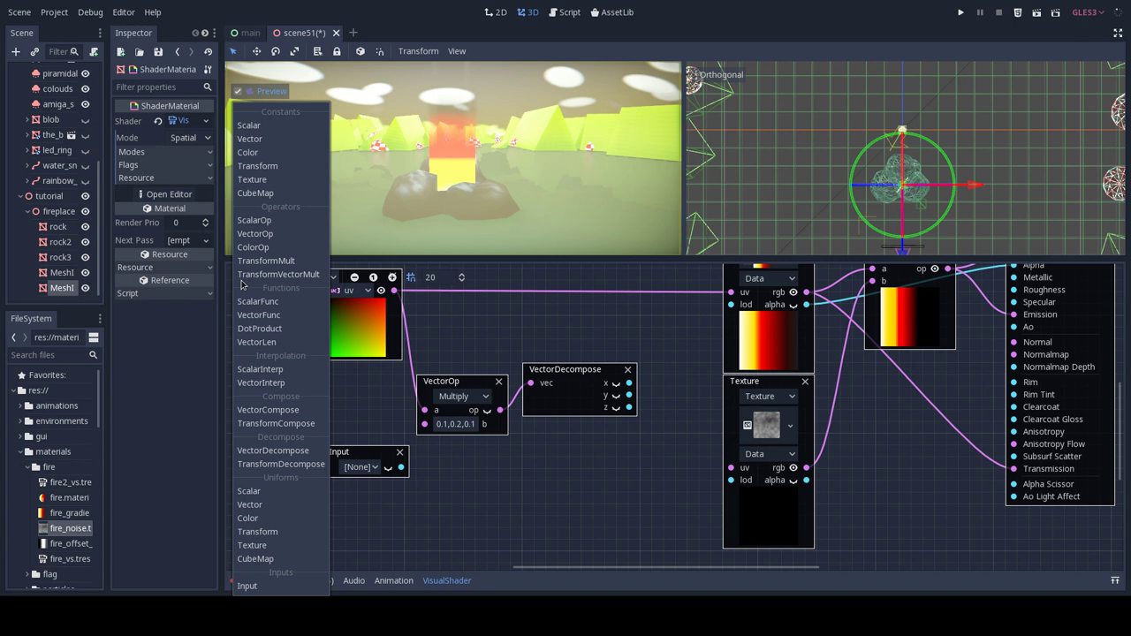
left_click(270, 410)
left_click_drag(714, 442, 730, 468)
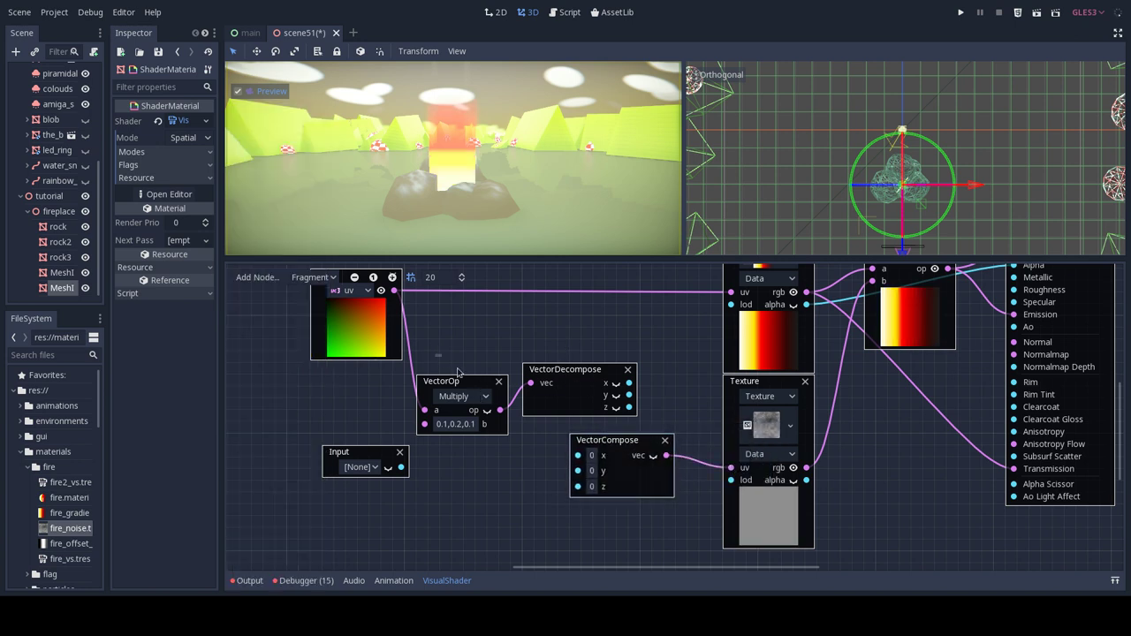
left_click_drag(433, 355, 535, 468)
left_click_drag(560, 374, 431, 386)
left_click_drag(581, 447, 624, 396)
Connect the x, y and z outputs of VectorDecompose to the matching VectorCompose inputs.
left_click_drag(500, 395, 572, 415)
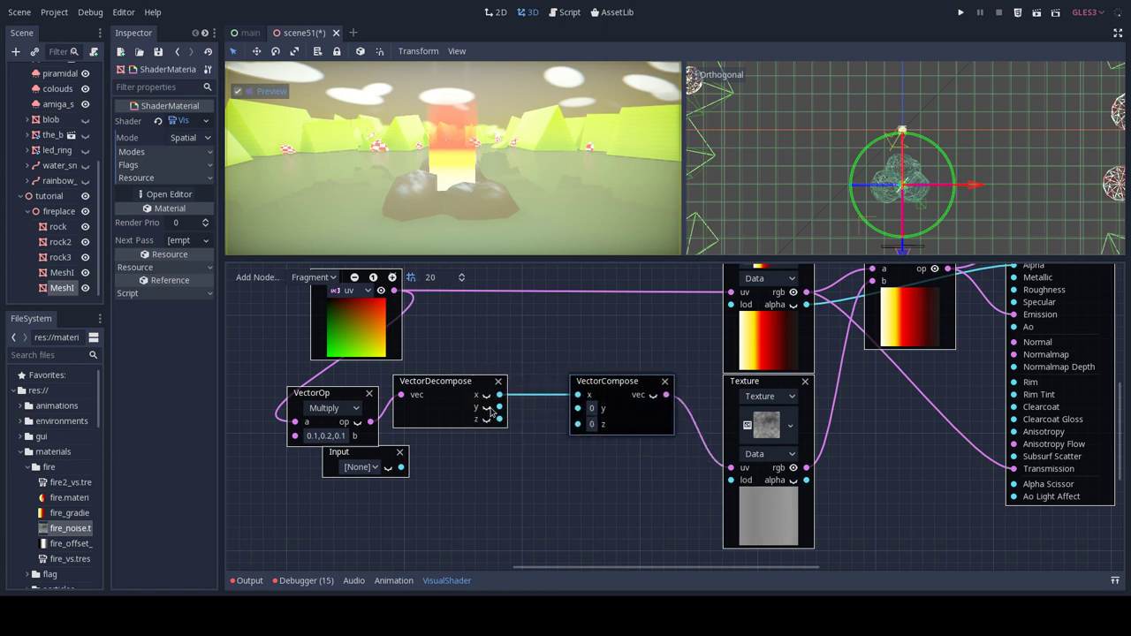
left_click_drag(499, 407, 575, 409)
left_click_drag(500, 419, 576, 420)
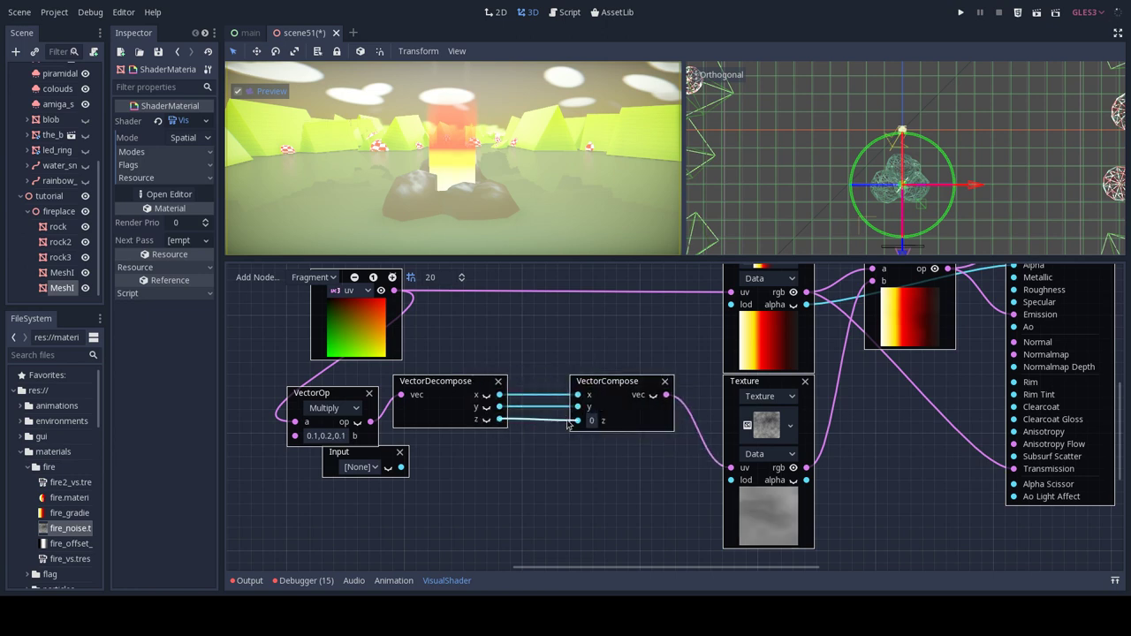
Set the unassigned Input node to time and place it below the VectorDecompose node.
left_click_drag(370, 456, 441, 479)
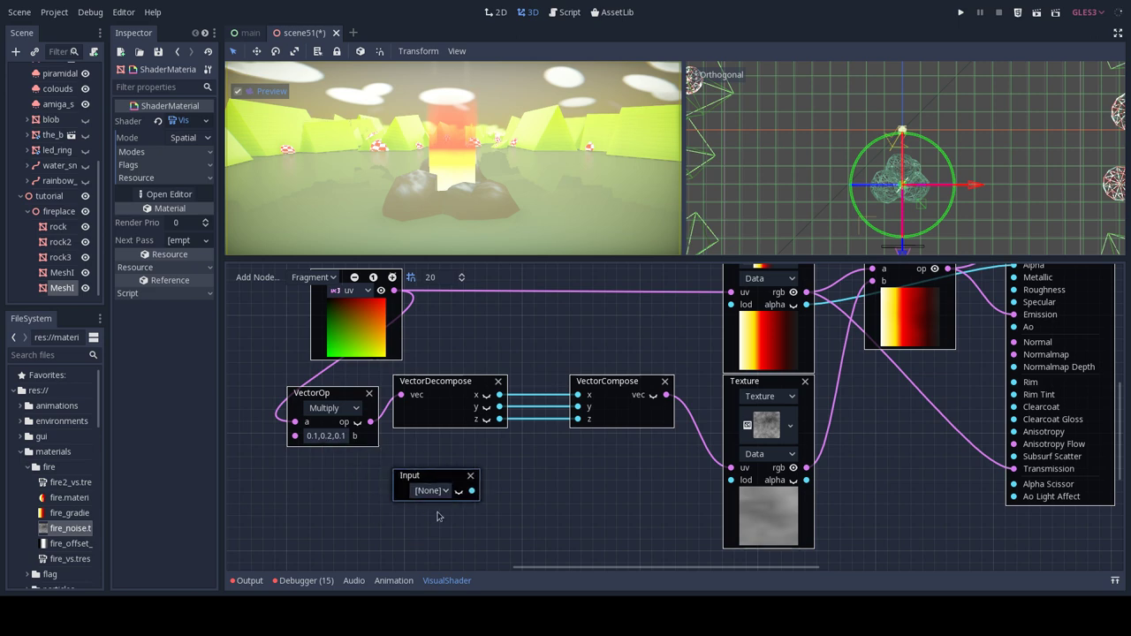
left_click(442, 491)
left_click(445, 573)
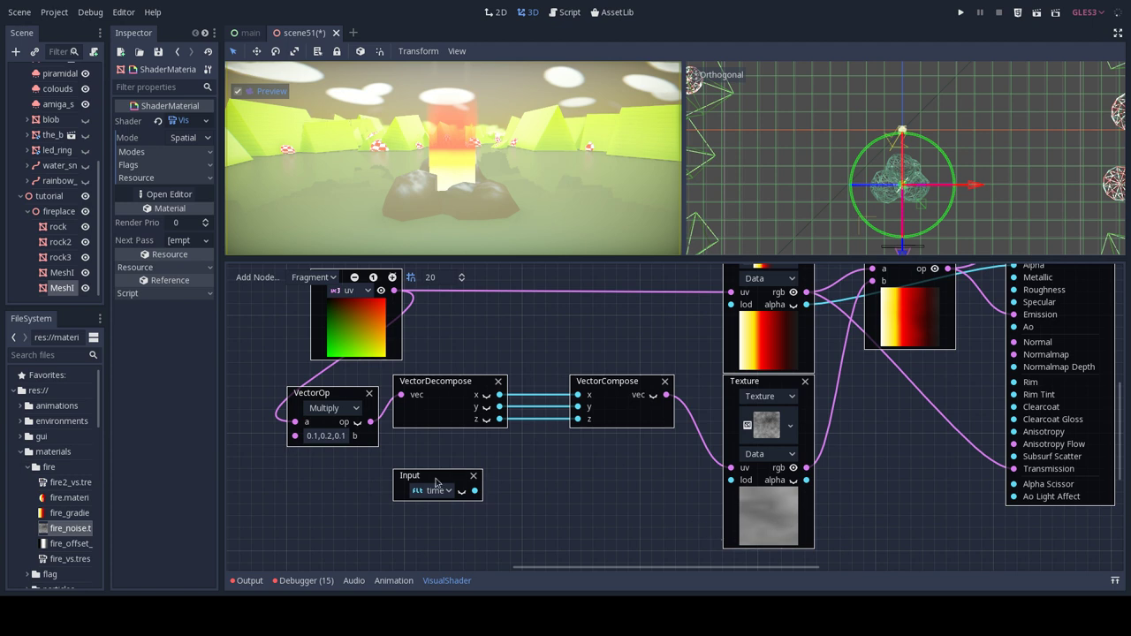
left_click_drag(436, 480, 400, 479)
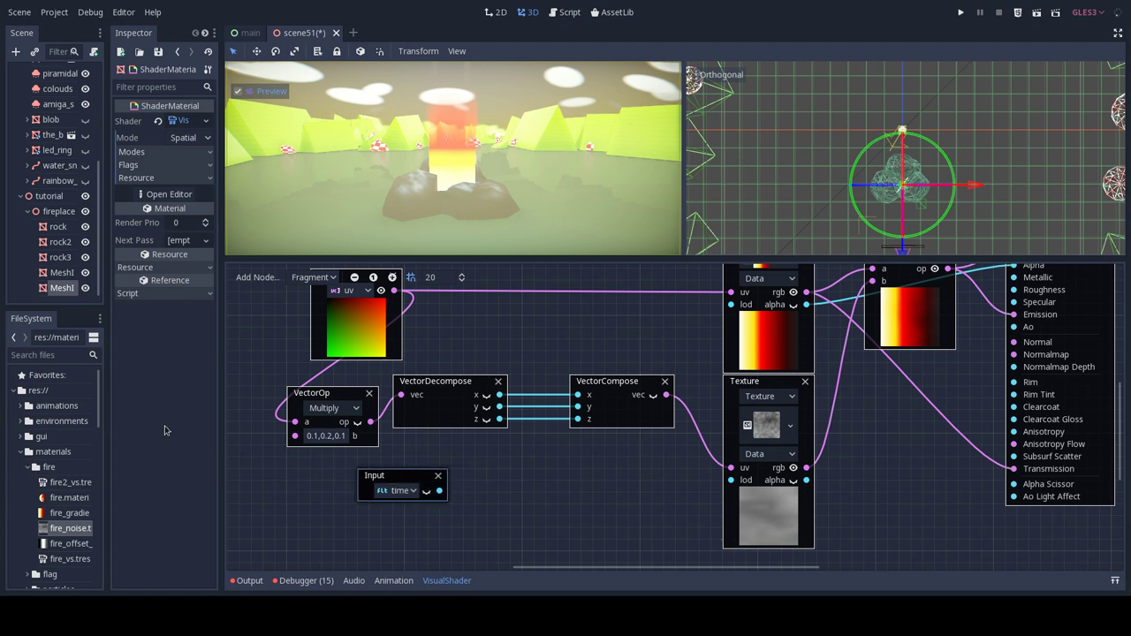
Add a ScalarOp set to Add between the x ports of VectorDecompose and VectorCompose, with the time input wired to its b.
left_click(261, 278)
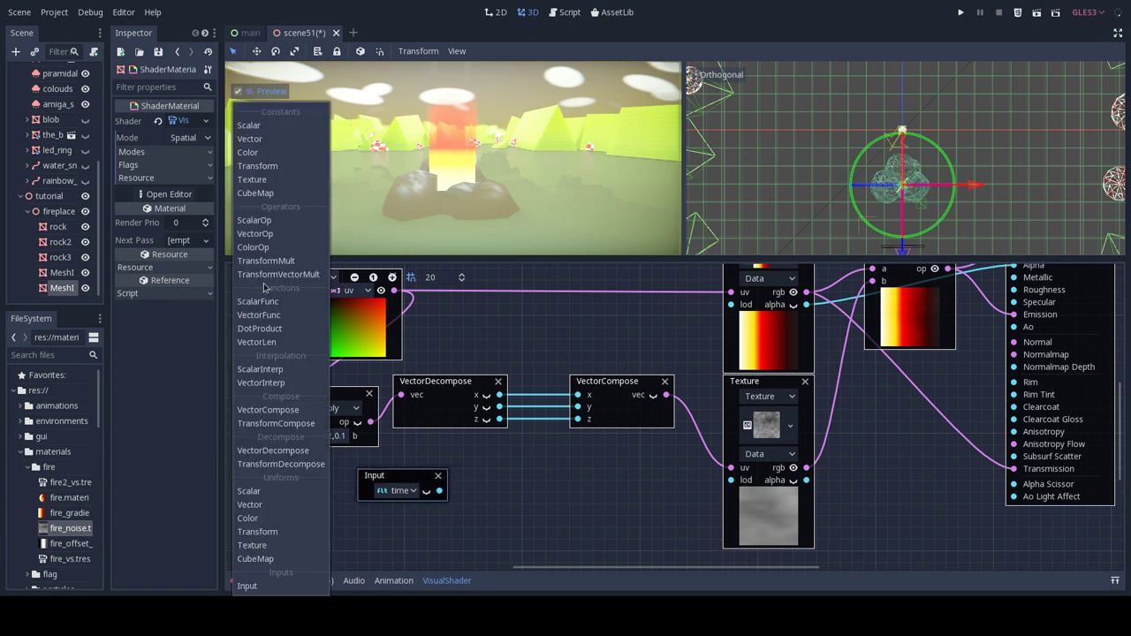
left_click(286, 228)
left_click_drag(711, 429, 512, 317)
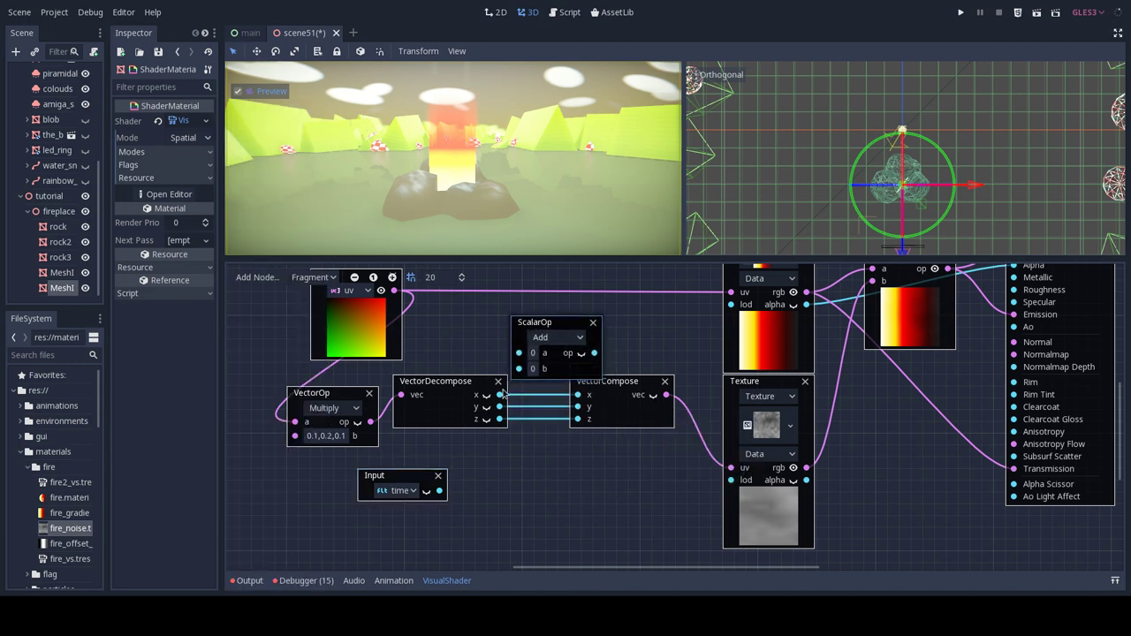
left_click_drag(499, 396, 519, 352)
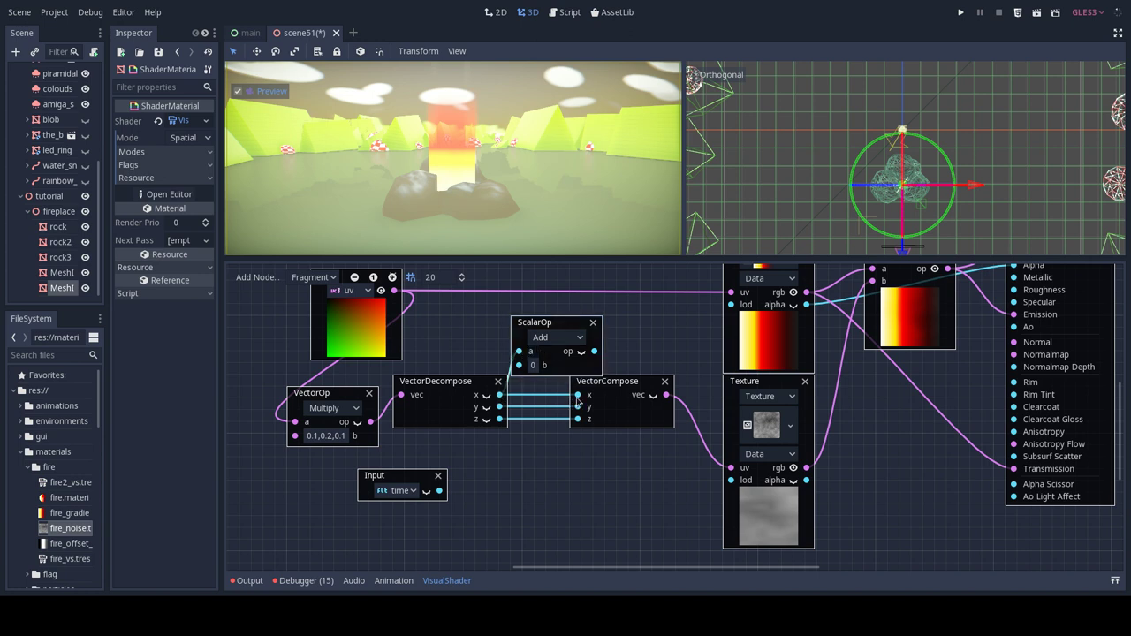
left_click_drag(576, 396, 596, 357)
left_click_drag(519, 365, 440, 491)
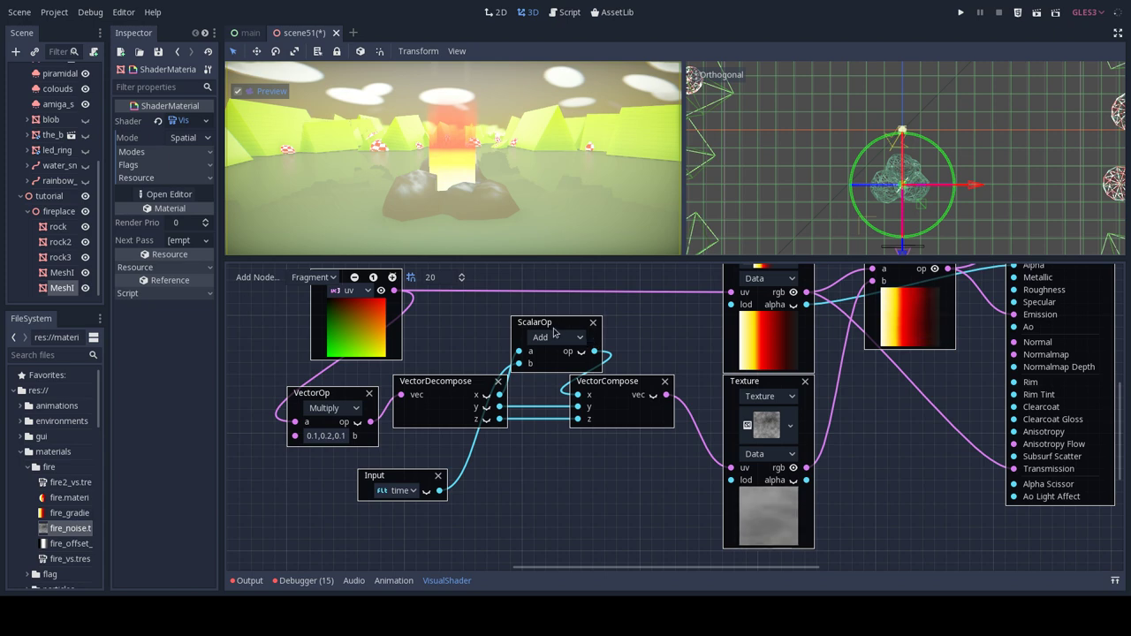
left_click_drag(543, 322, 543, 334)
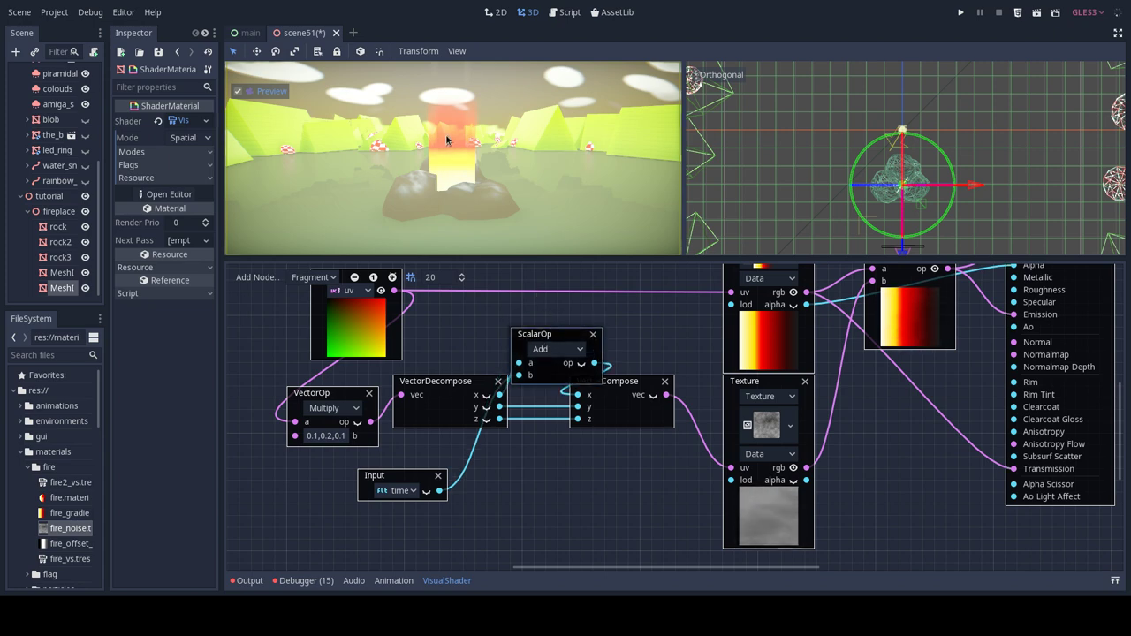
Duplicate the ScalarOp node and place the copy beside the time Input node, below VectorDecompose.
middle_click_drag(952, 411, 796, 450)
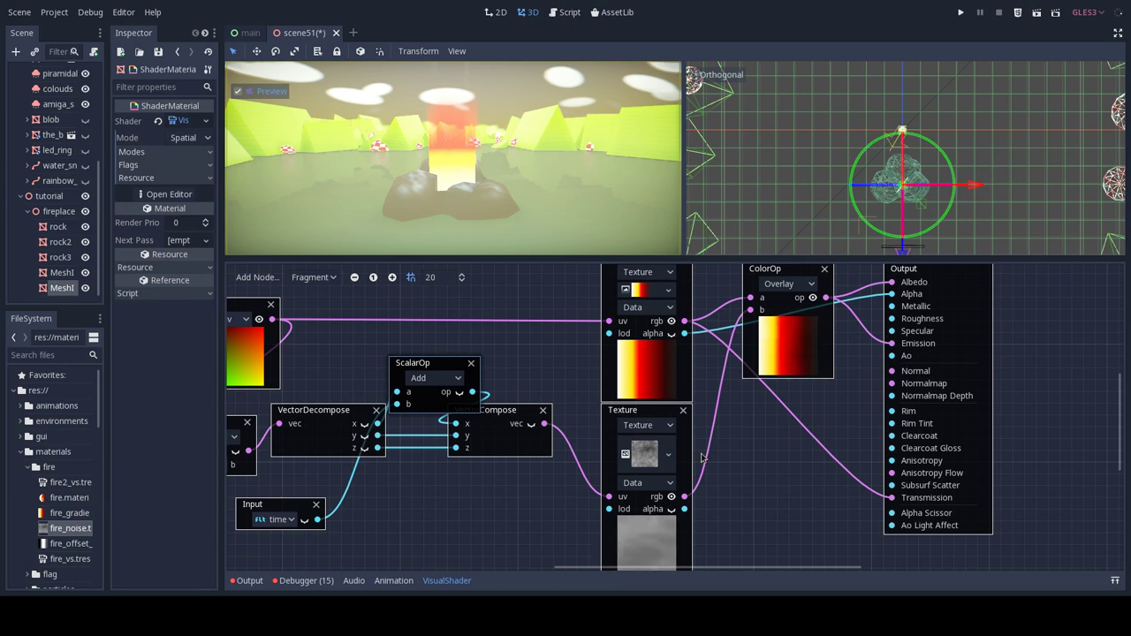
middle_click_drag(272, 401, 352, 369)
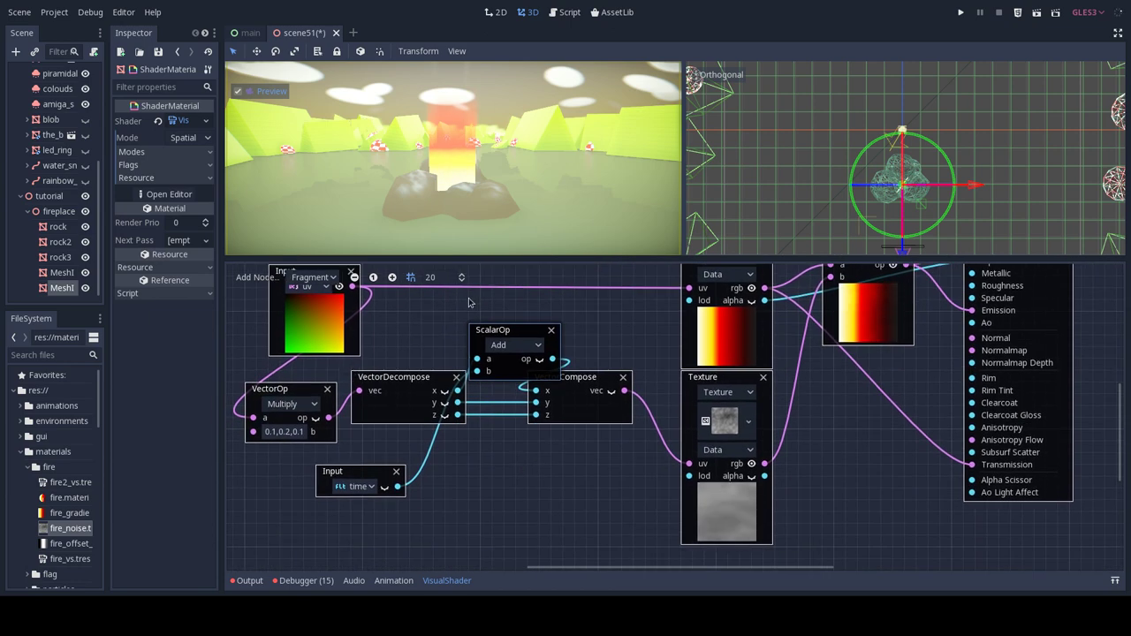
left_click(492, 329)
key("ctrl+d")
left_click_drag(509, 348, 486, 486)
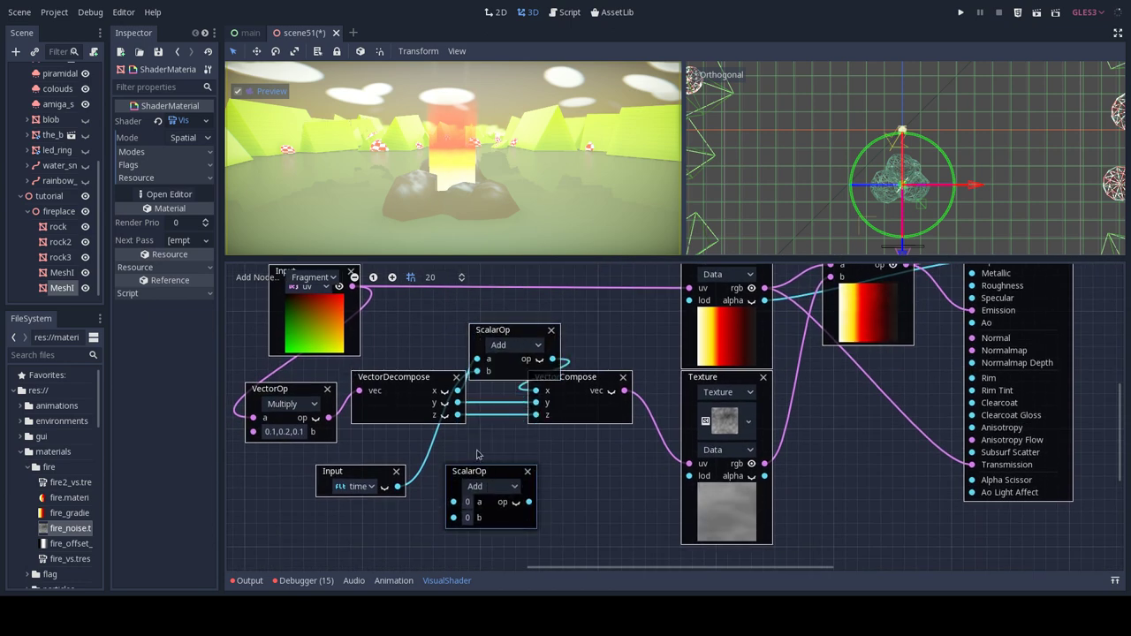
Rewire the time input into a of the lower ScalarOp and feed that node's output into b of the upper ScalarOp.
left_click_drag(477, 372, 453, 501)
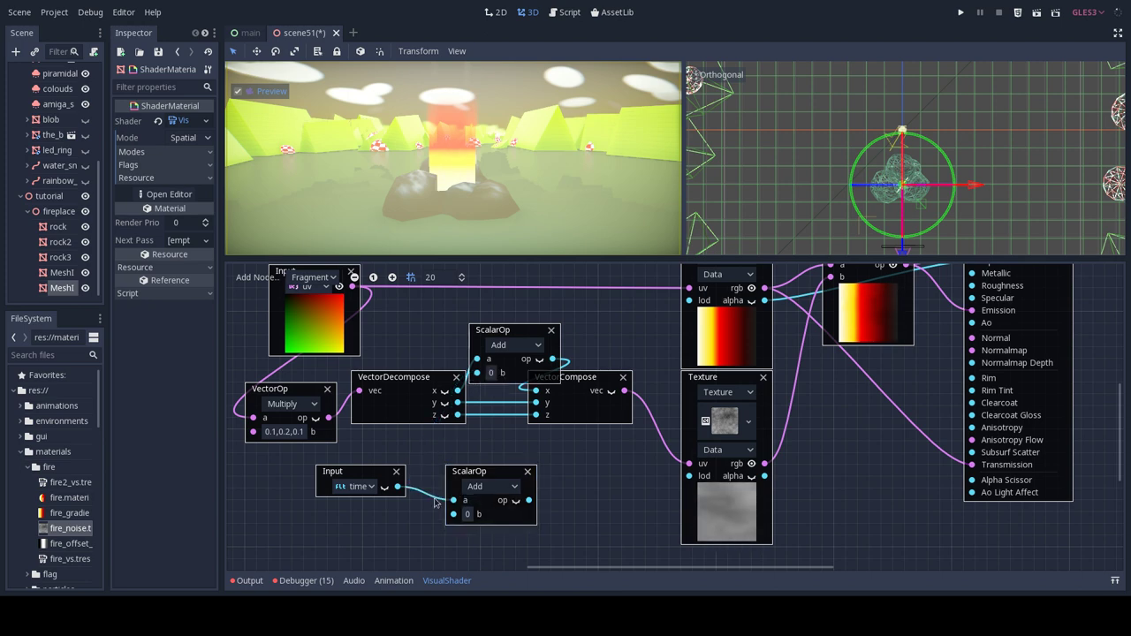
scroll(452, 516, "down", 3)
left_click_drag(453, 436, 477, 297)
left_click_drag(508, 438, 478, 298)
Set the lower ScalarOp to Multiply with a b value of 0.5.
left_click(481, 401)
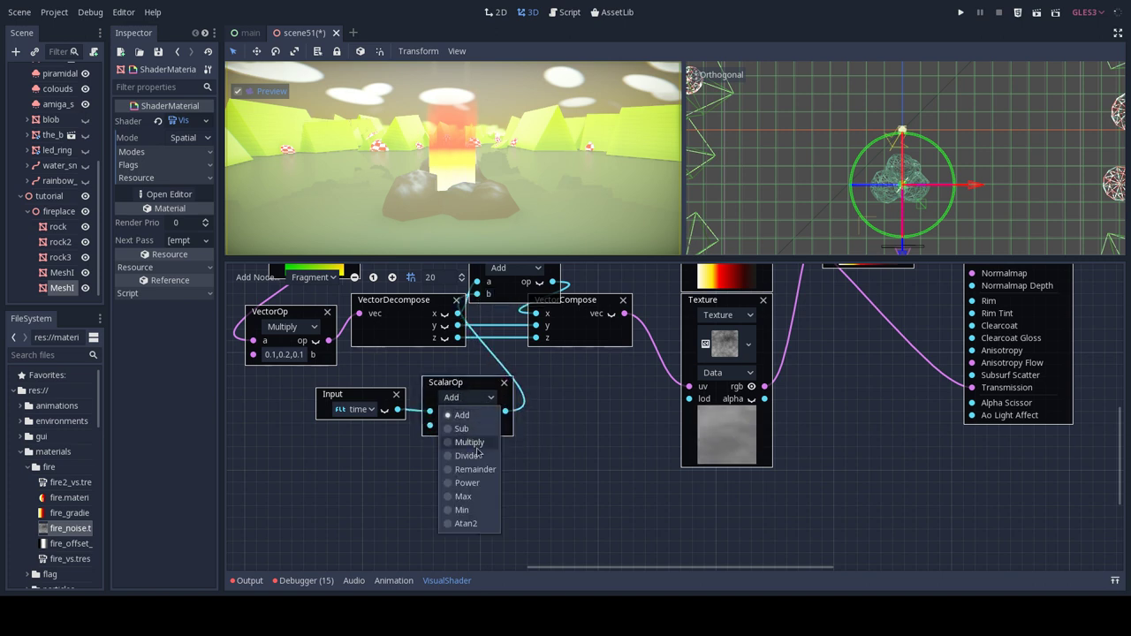
left_click(468, 442)
left_click(444, 426)
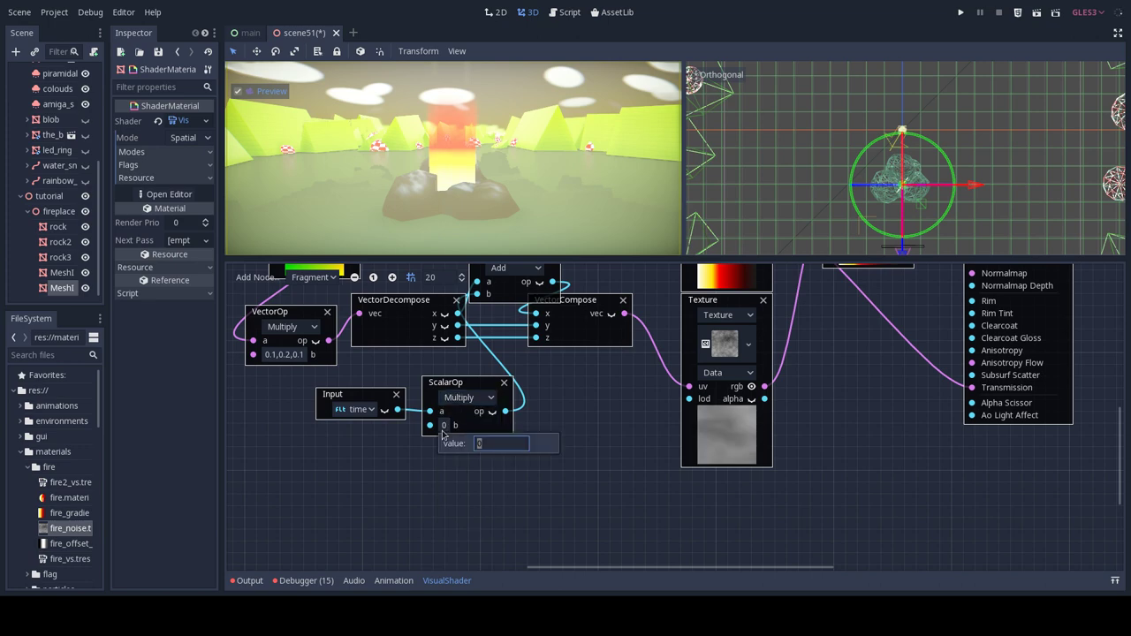
key("Return")
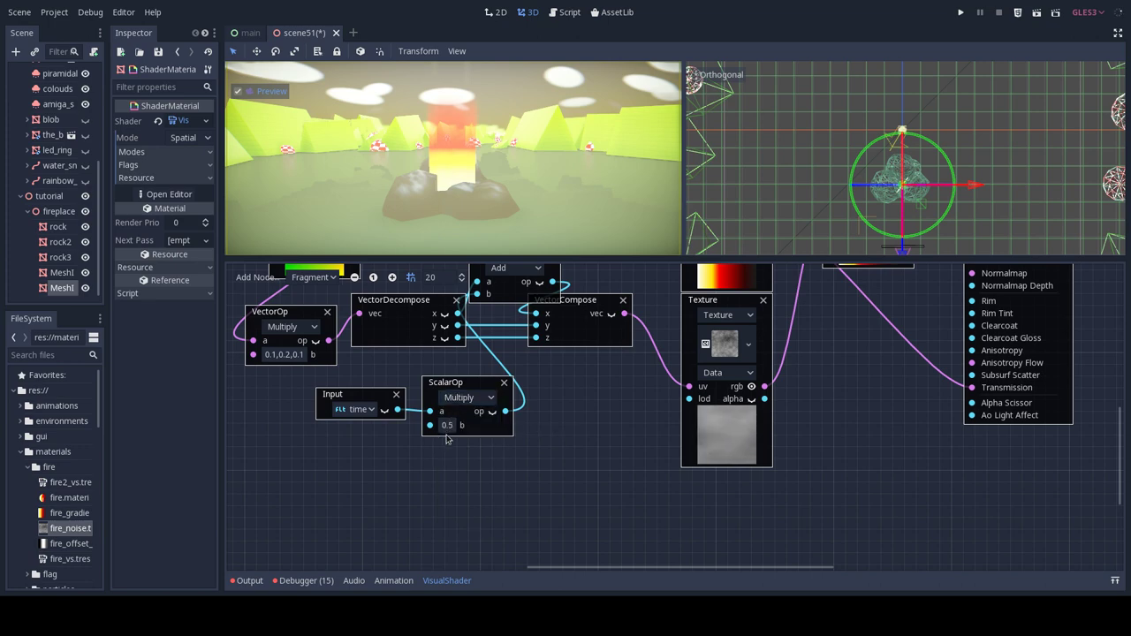
Add a constant Scalar node with value 0, connect it to the Output's Metallic input and place it below ColorOp.
middle_click_drag(638, 410, 490, 481)
scroll(606, 464, "up", 2)
scroll(606, 465, "right", 3)
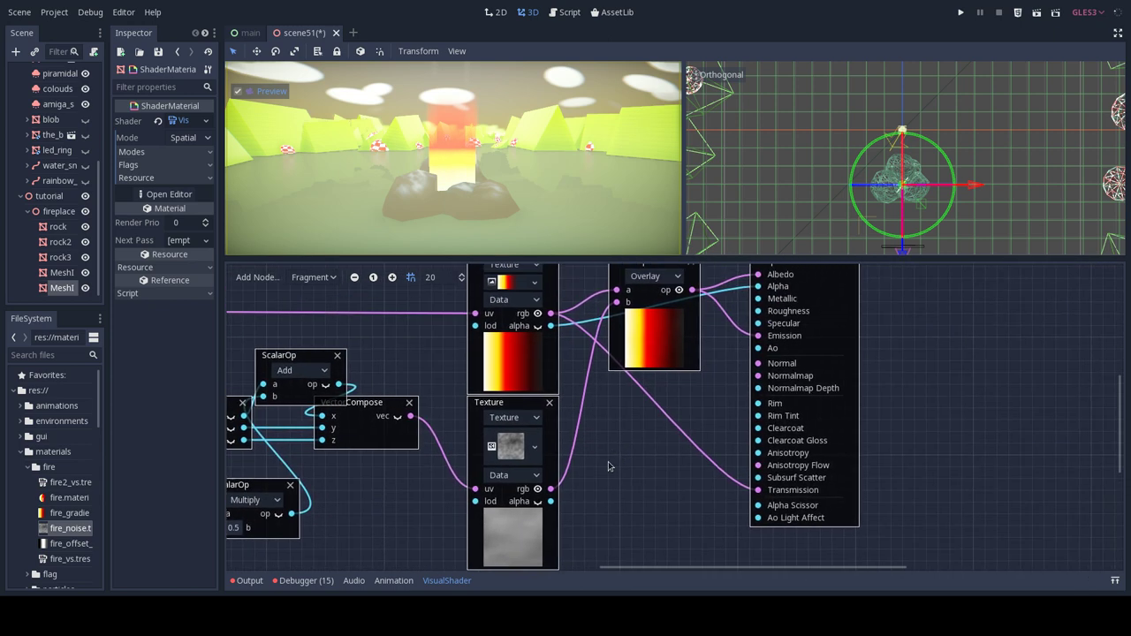
left_click(257, 277)
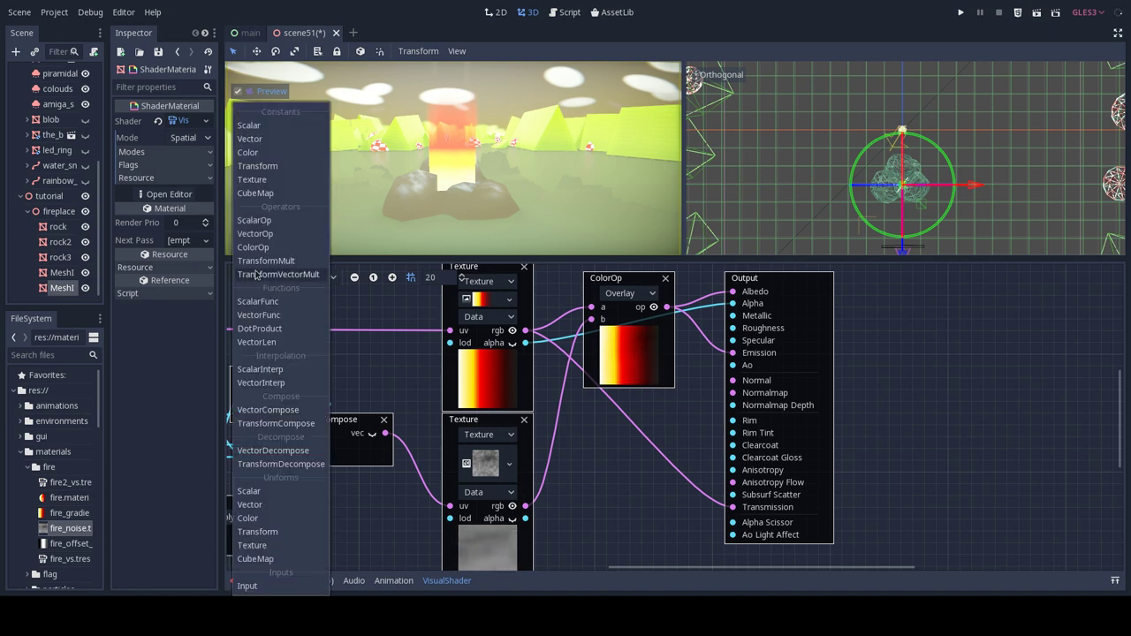
left_click(249, 125)
left_click_drag(724, 426, 733, 316)
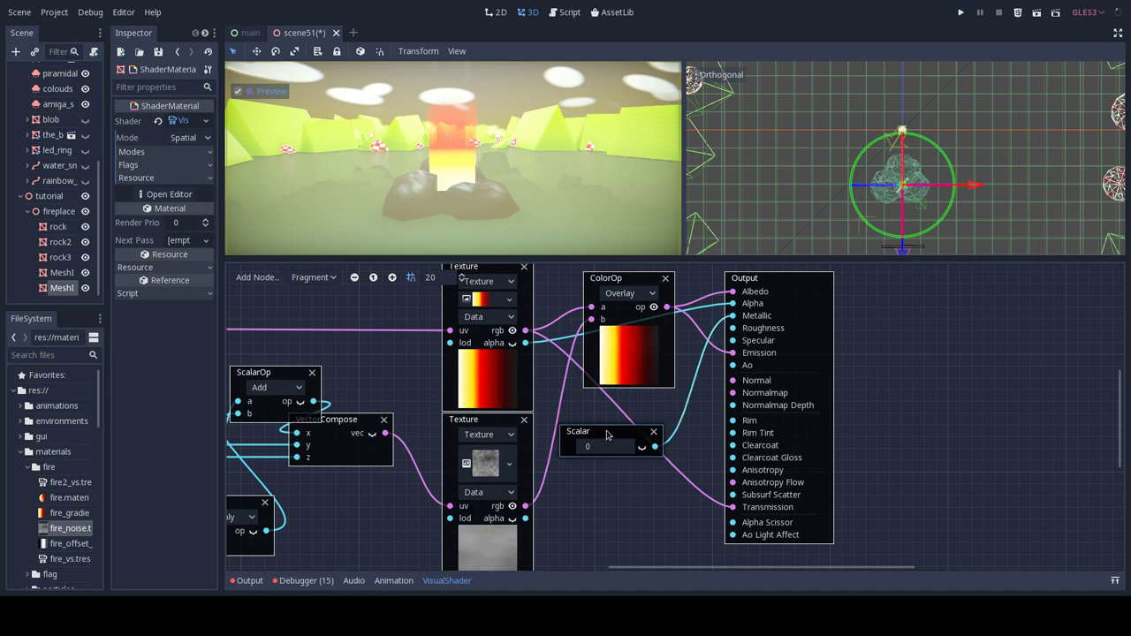
Duplicate the Scalar node, connect the copy to the Output's Roughness input and set its value to 1.
key("ctrl+d")
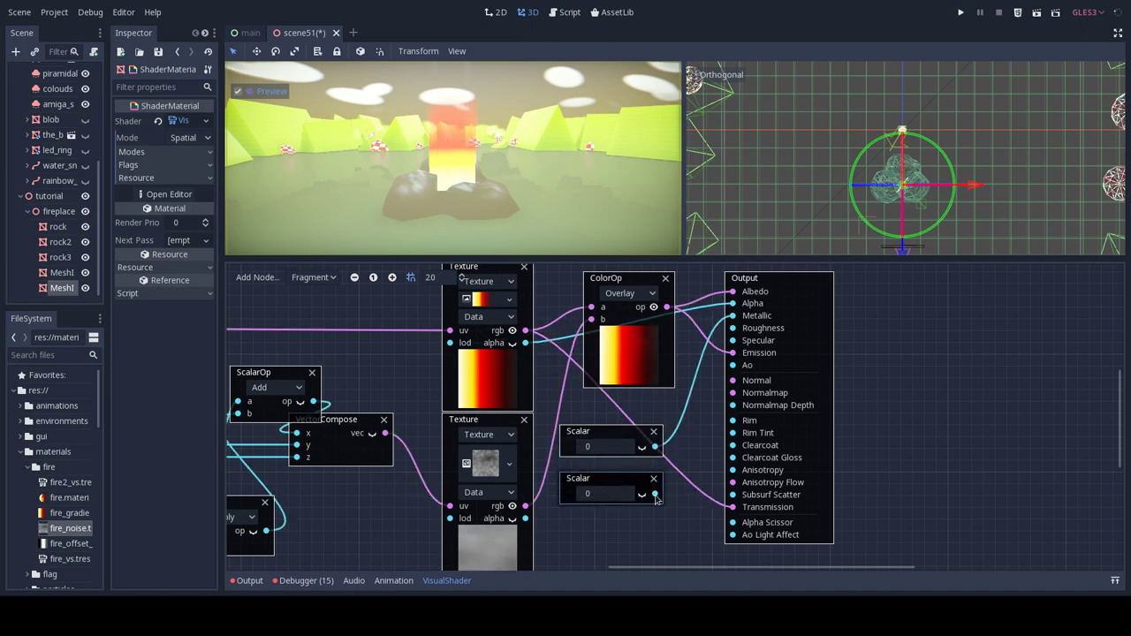
left_click_drag(654, 493, 732, 328)
left_click(604, 495)
type("1")
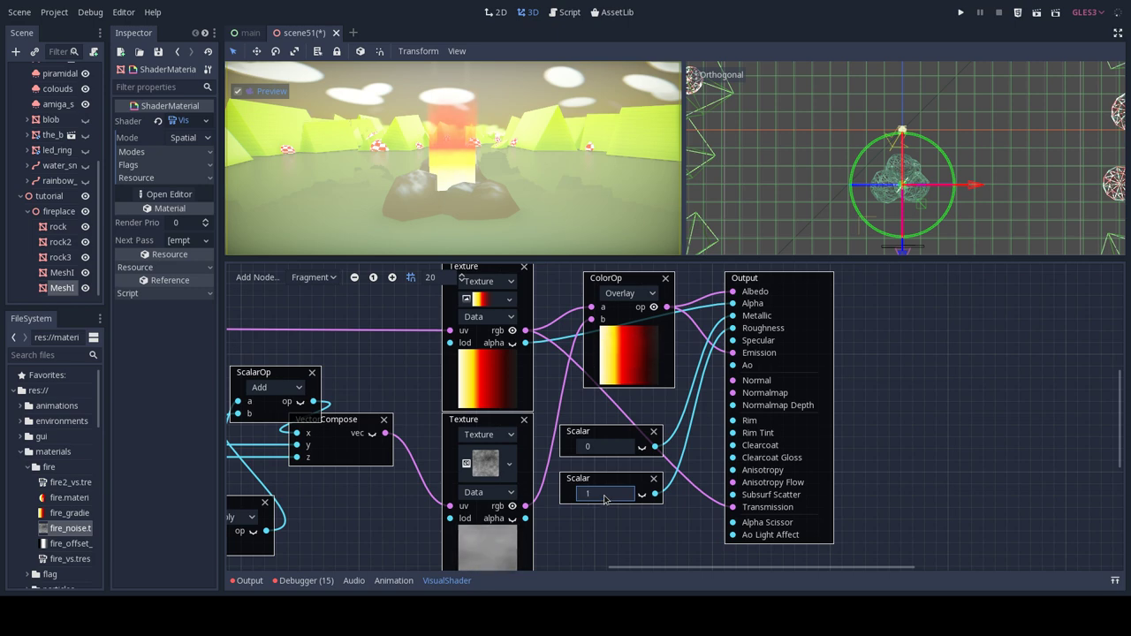
Switch the shader graph to the Vertex stage and move its Output node aside to make room for new nodes.
middle_click_drag(910, 355, 1092, 352)
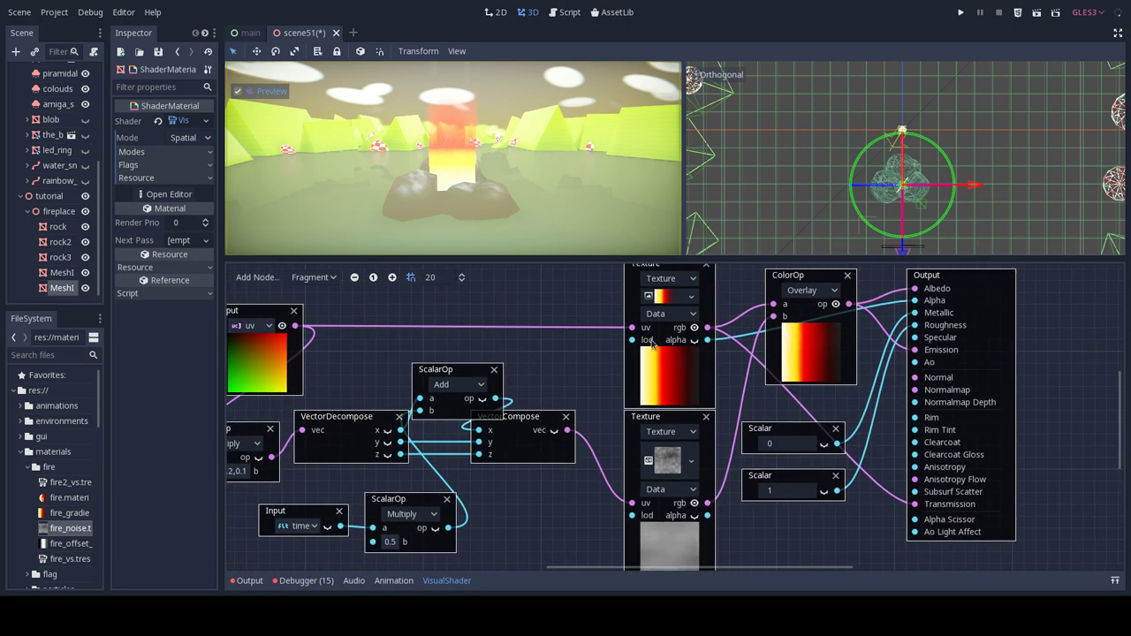
left_click(313, 278)
left_click(314, 295)
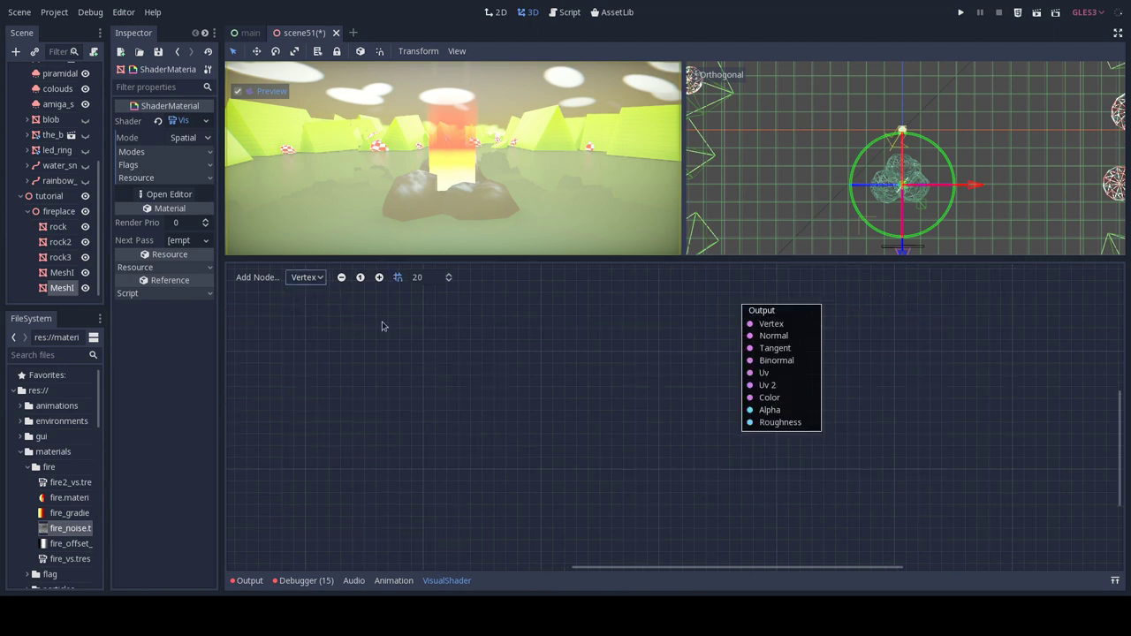
left_click_drag(758, 318, 1008, 379)
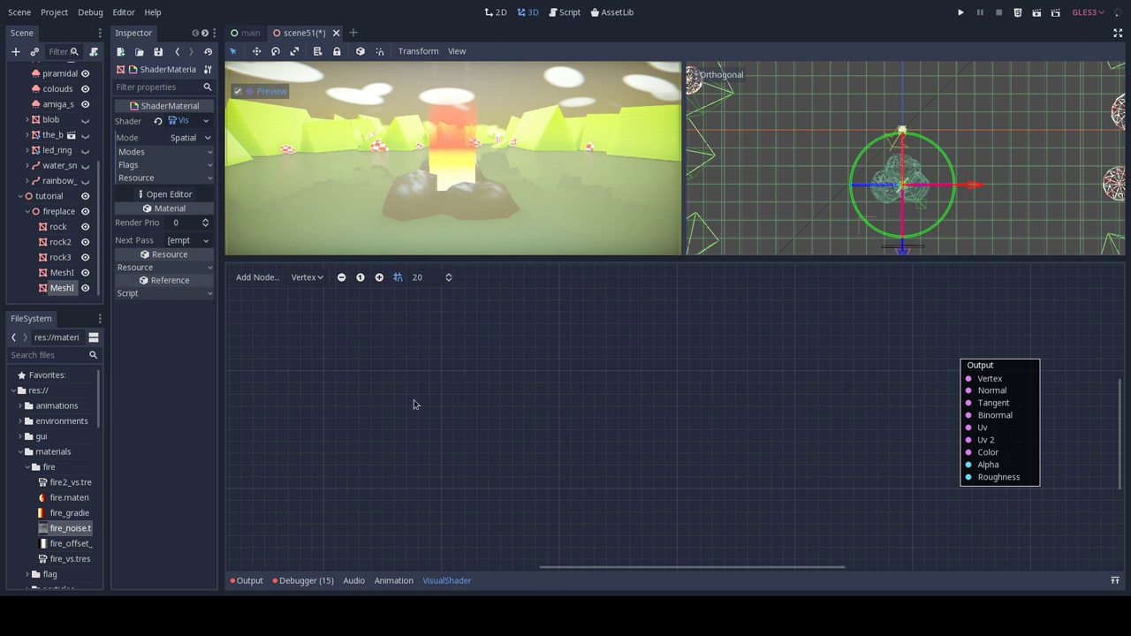
Add an Input node set to vertex and place it at the start of the vertex graph.
left_click(76, 544)
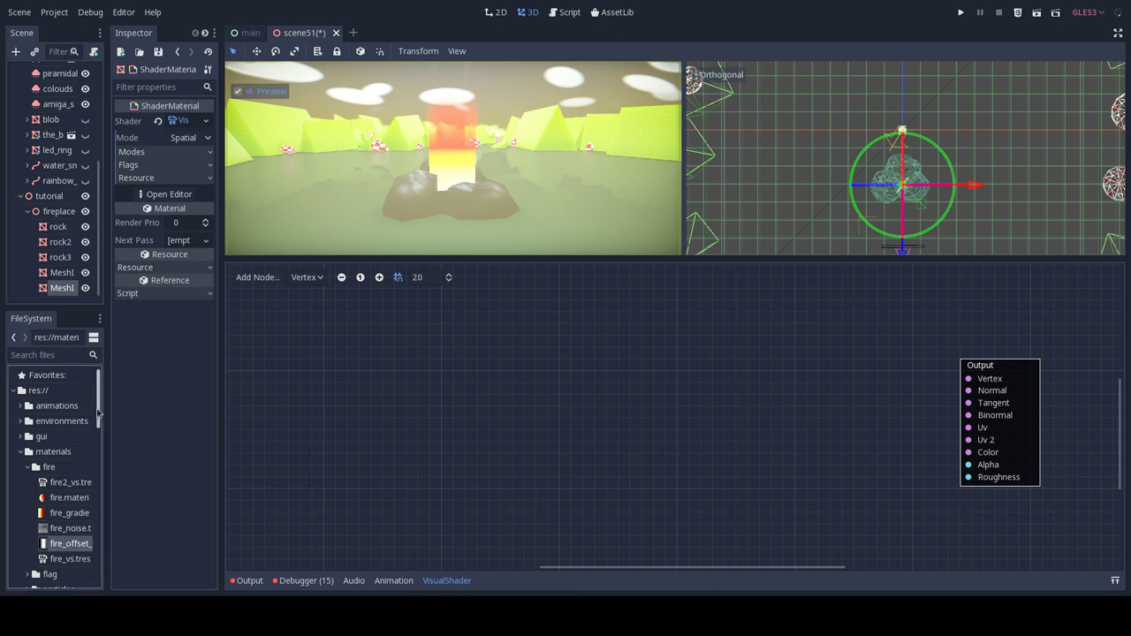
scroll(99, 430, "down", 3)
left_click(255, 281)
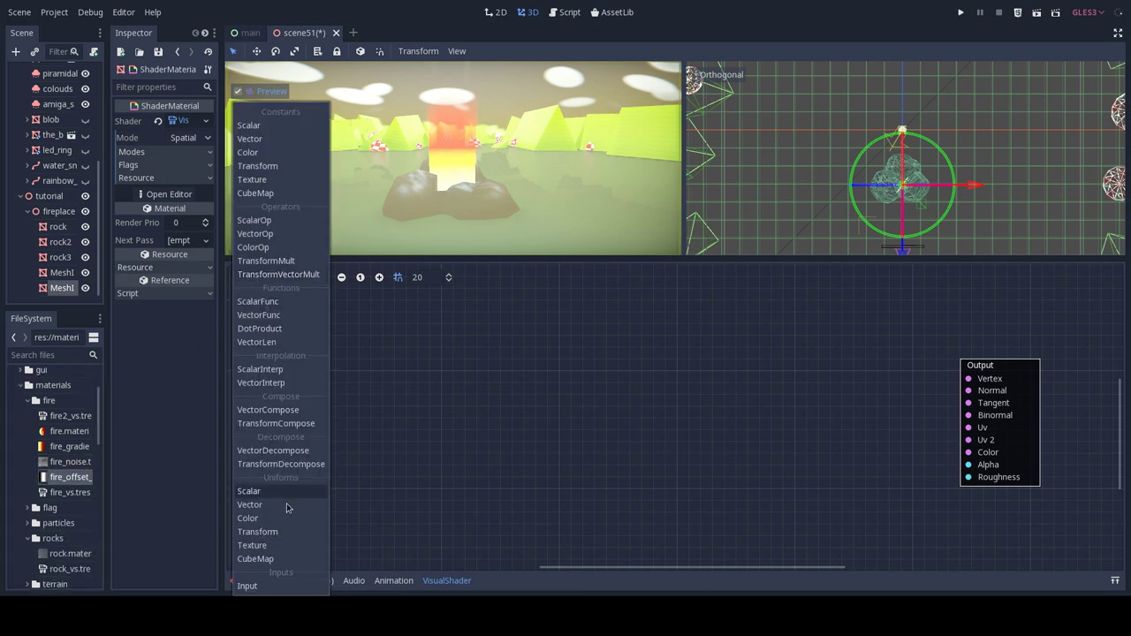
left_click(248, 586)
left_click_drag(690, 431, 299, 349)
left_click(329, 369)
left_click(344, 369)
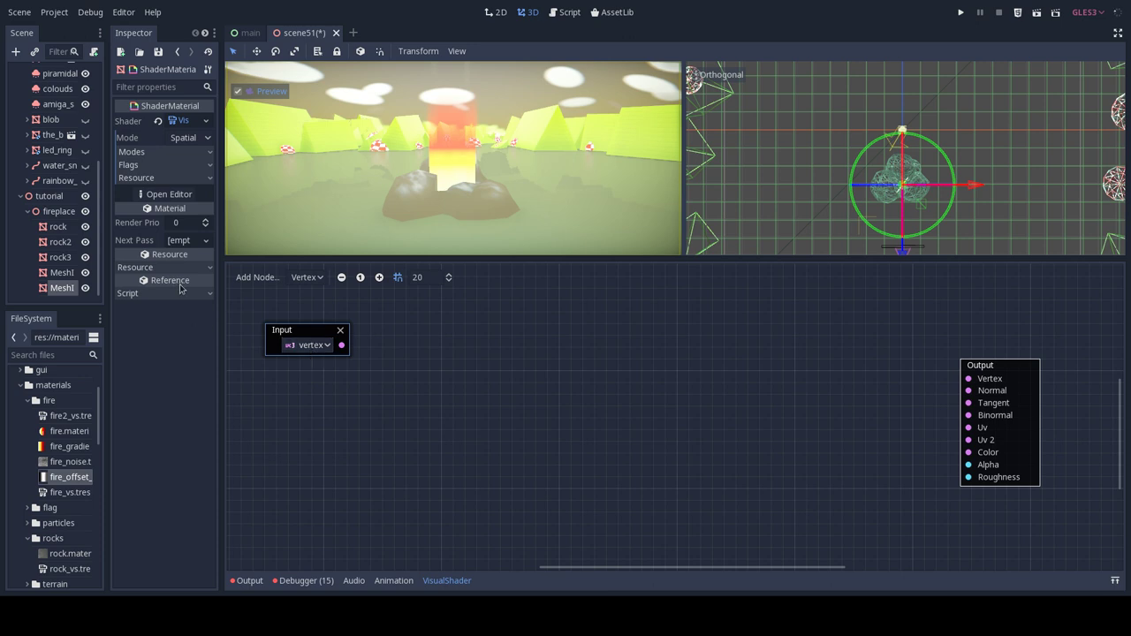
Add VectorDecompose and VectorCompose nodes between the vertex Input and the Output, and remove the stray VectorInterp node.
left_click(258, 278)
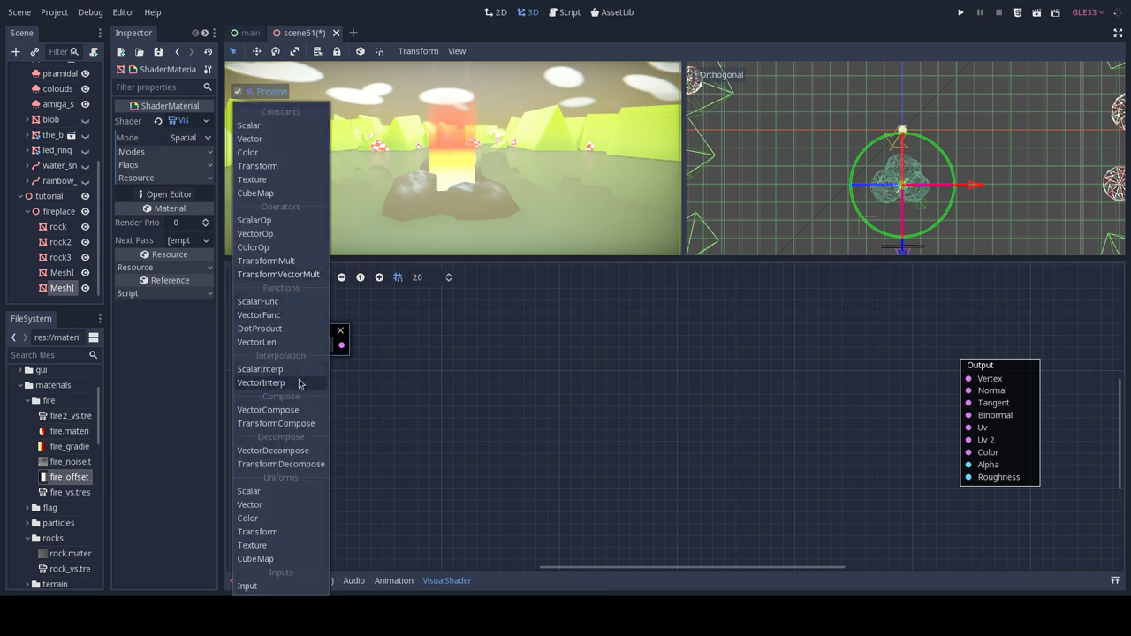
left_click(298, 382)
left_click(257, 278)
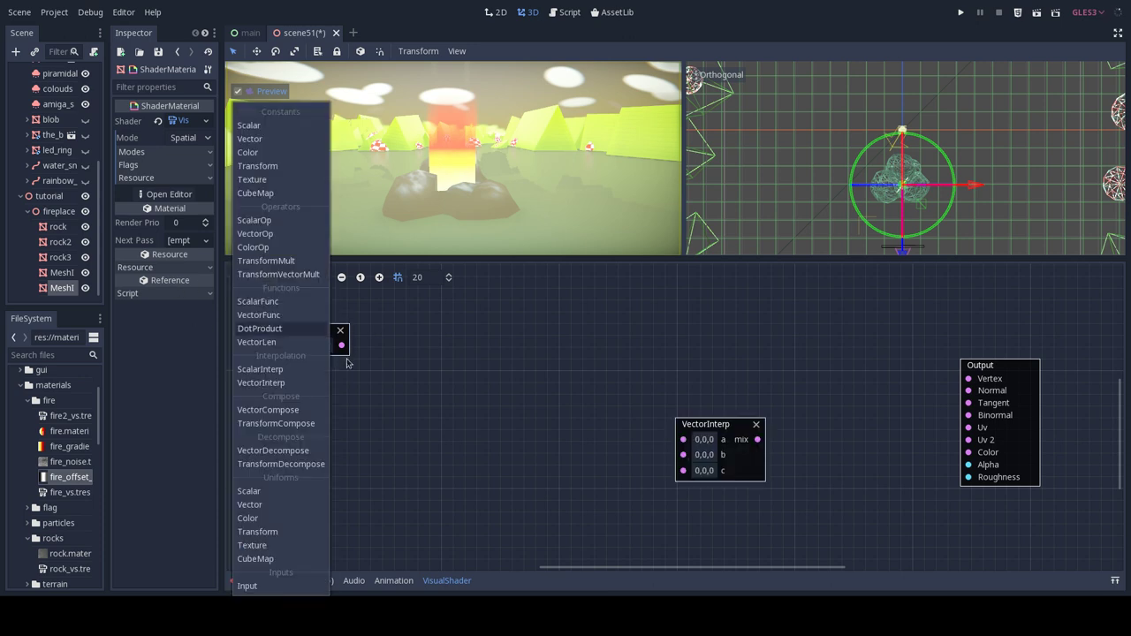
left_click(273, 410)
left_click(266, 279)
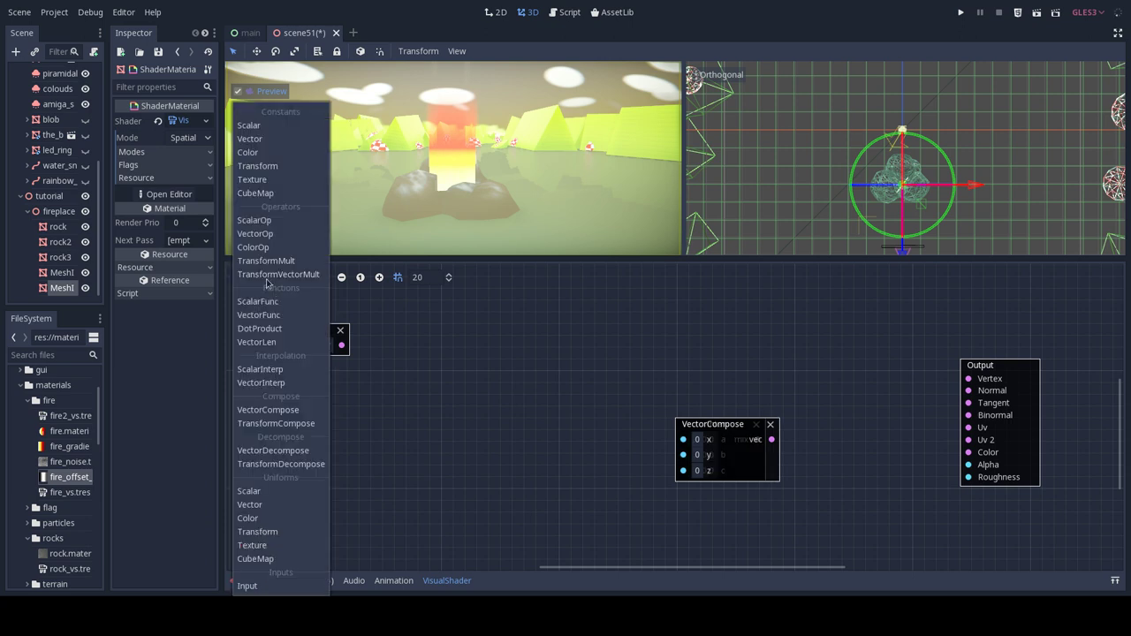
left_click(315, 450)
left_click_drag(739, 432, 841, 355)
left_click(757, 425)
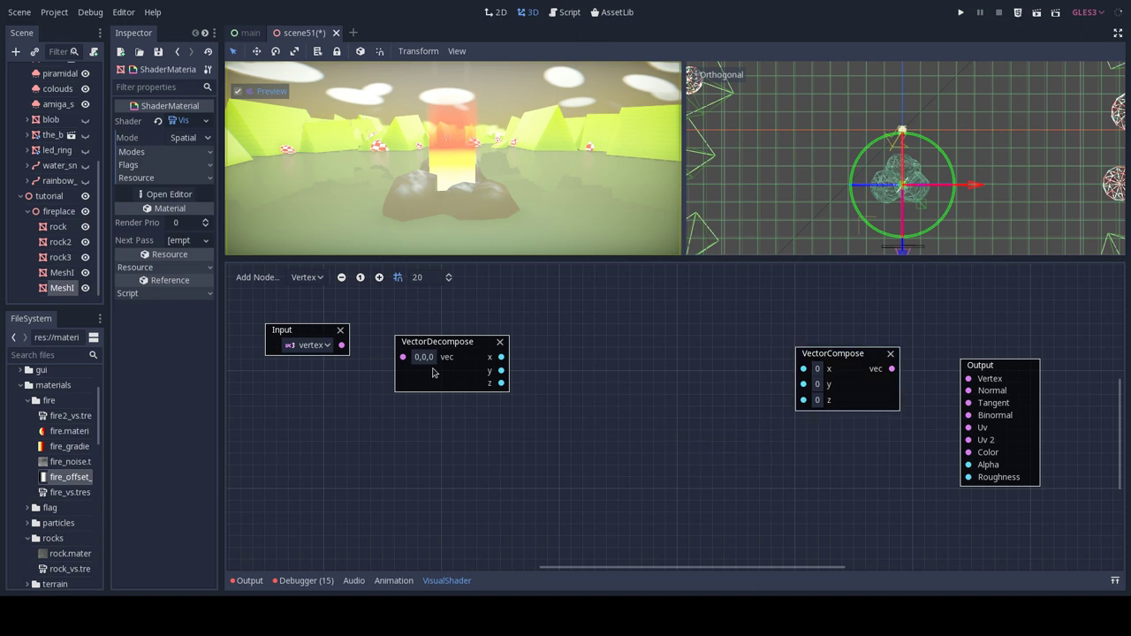
Wire the vertex Input through VectorDecompose and VectorCompose, matching x, y and z, into the Output's Vertex, and align the nodes.
left_click_drag(342, 345, 403, 356)
left_click_drag(501, 355, 803, 392)
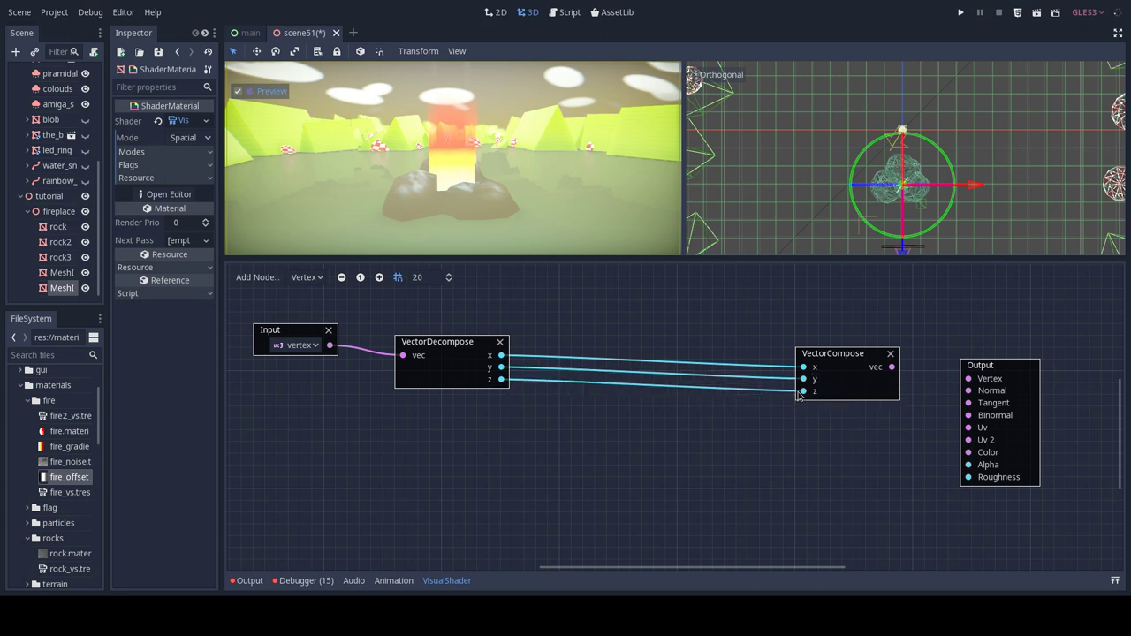
left_click_drag(854, 353, 843, 341)
left_click_drag(1011, 368, 1036, 345)
left_click_drag(885, 356, 984, 363)
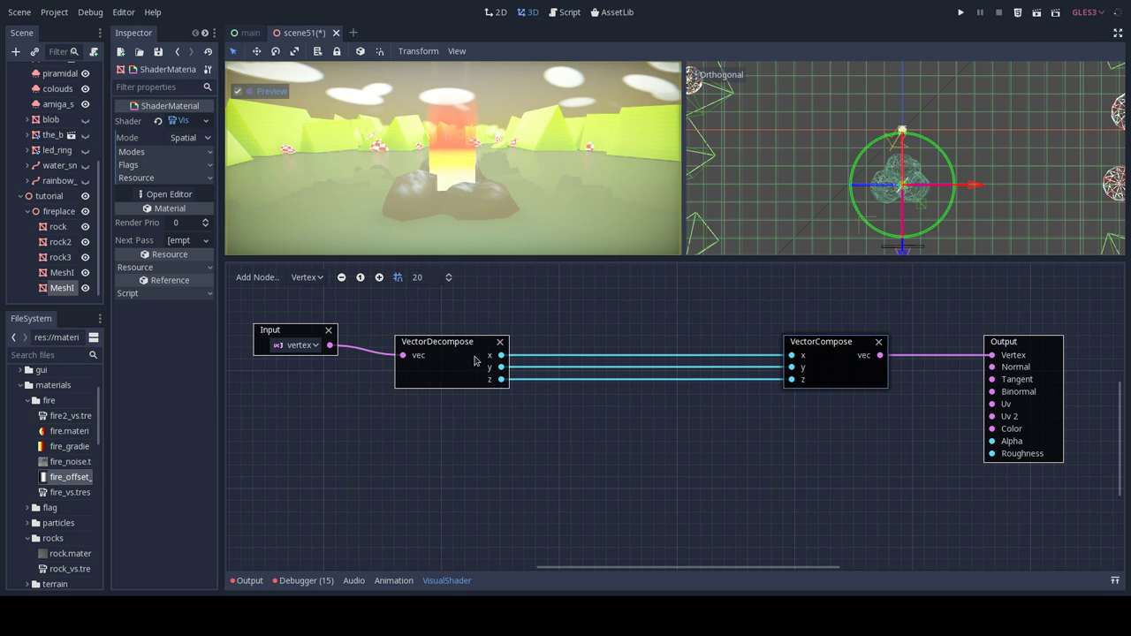
Duplicate VectorCompose below the original, and add a Texture node beside the copy that uses the fire_noise texture.
key("ctrl+d")
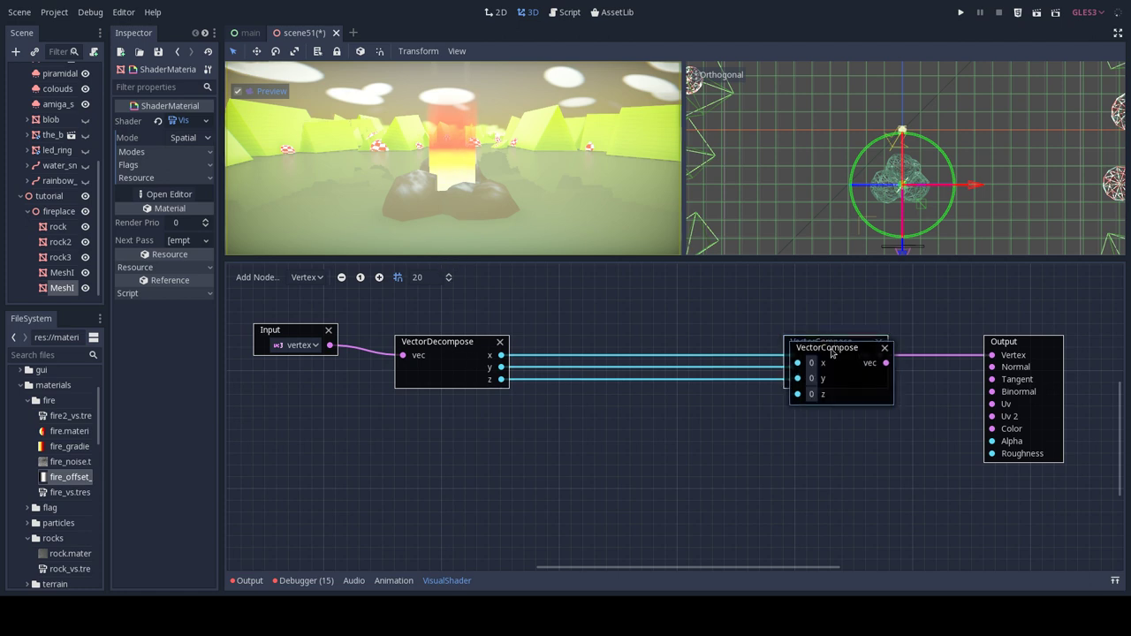
left_click_drag(829, 349, 827, 415)
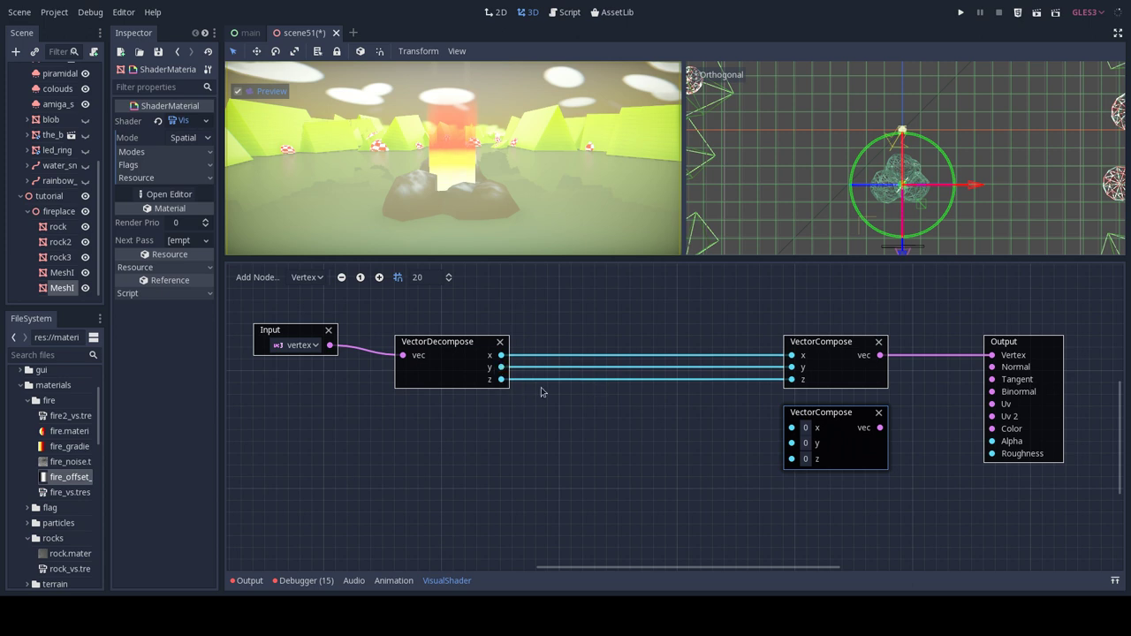
left_click(255, 277)
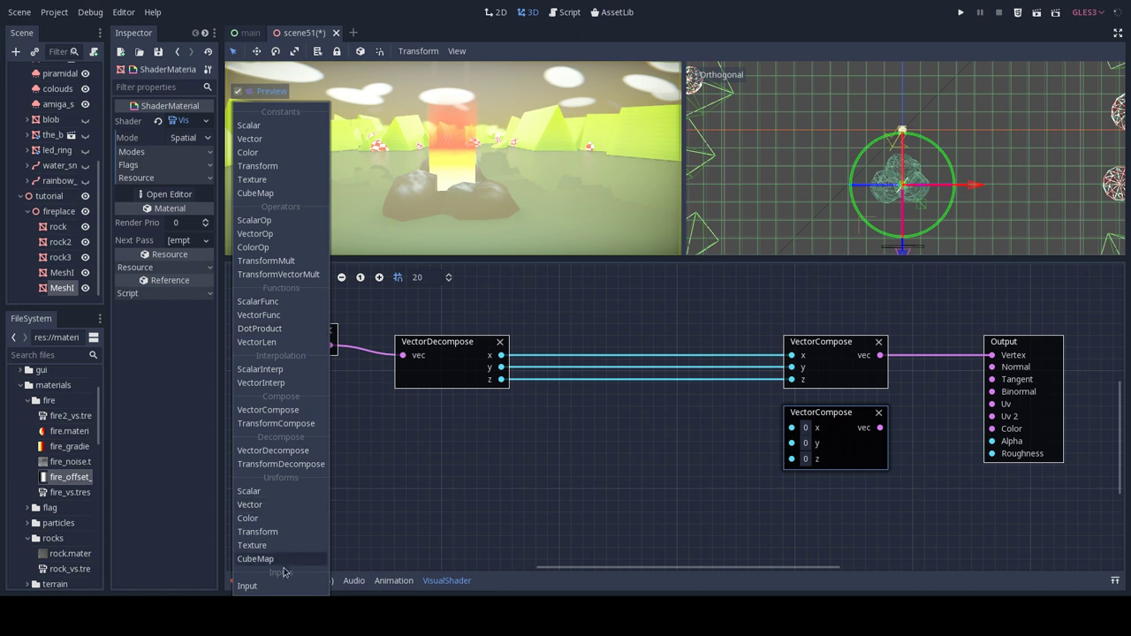
left_click(251, 180)
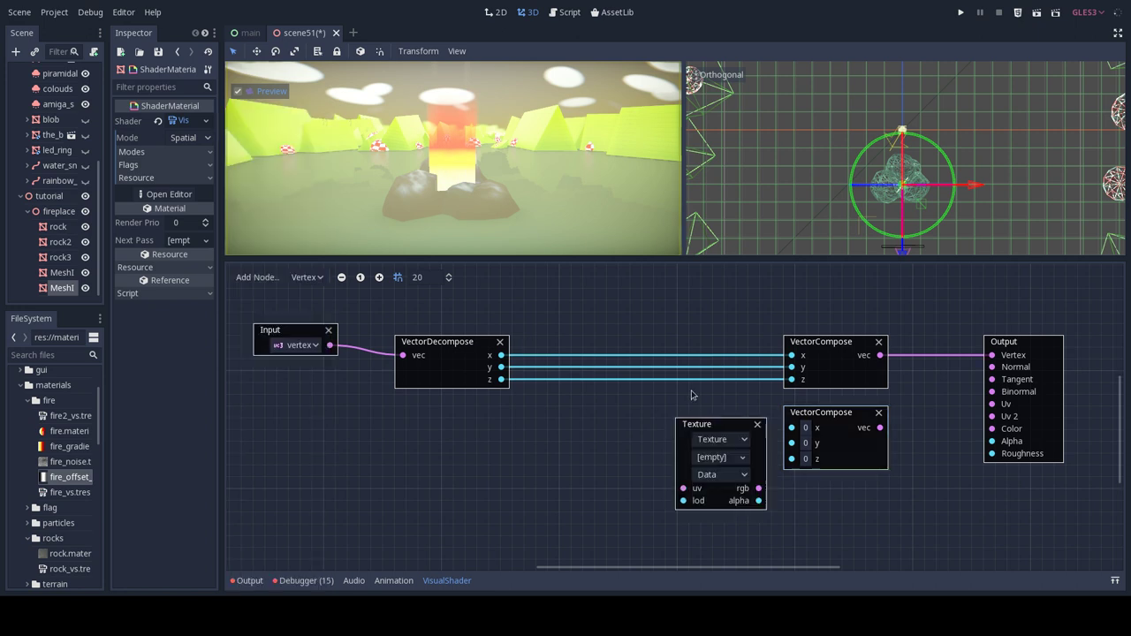
left_click_drag(78, 461, 580, 435)
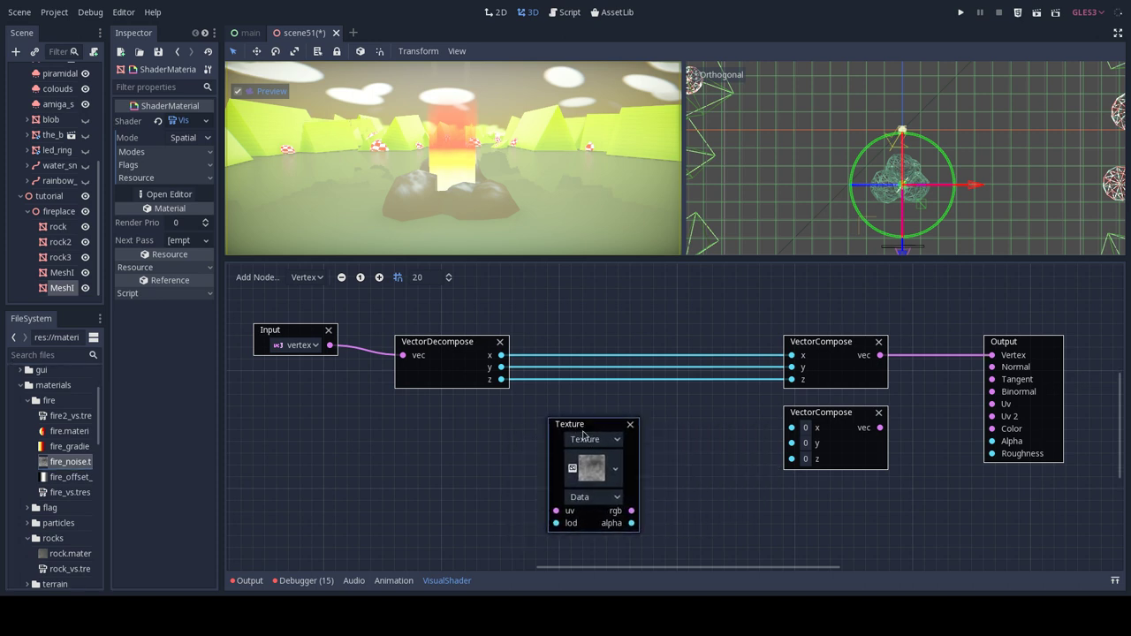
Add an Input node set to time and place it below the vertex Input node.
left_click(269, 281)
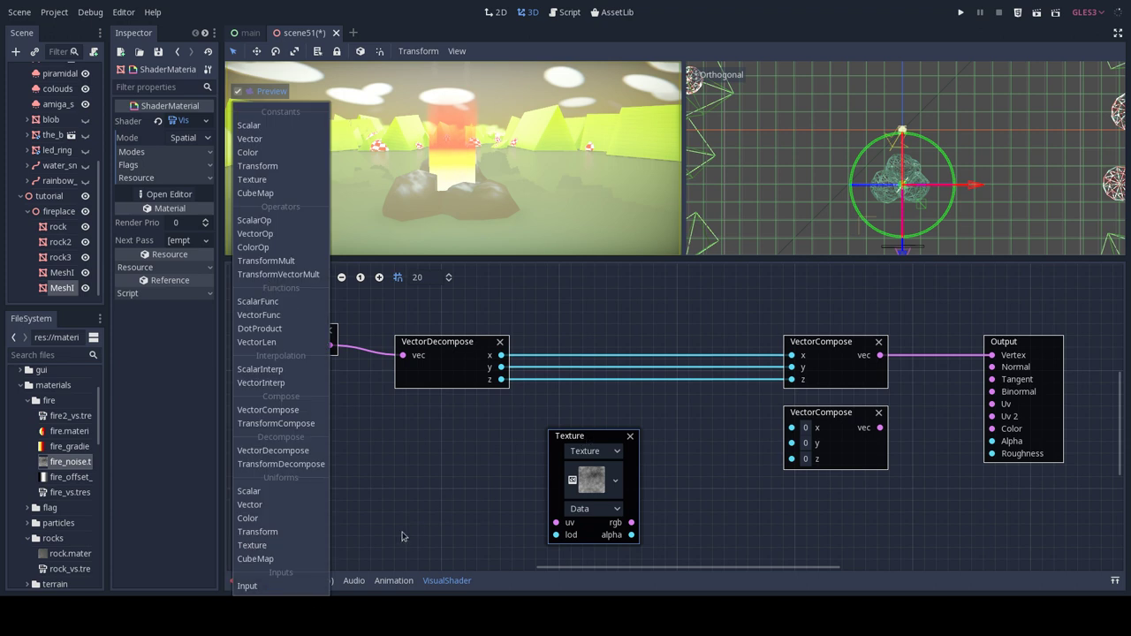
left_click(291, 586)
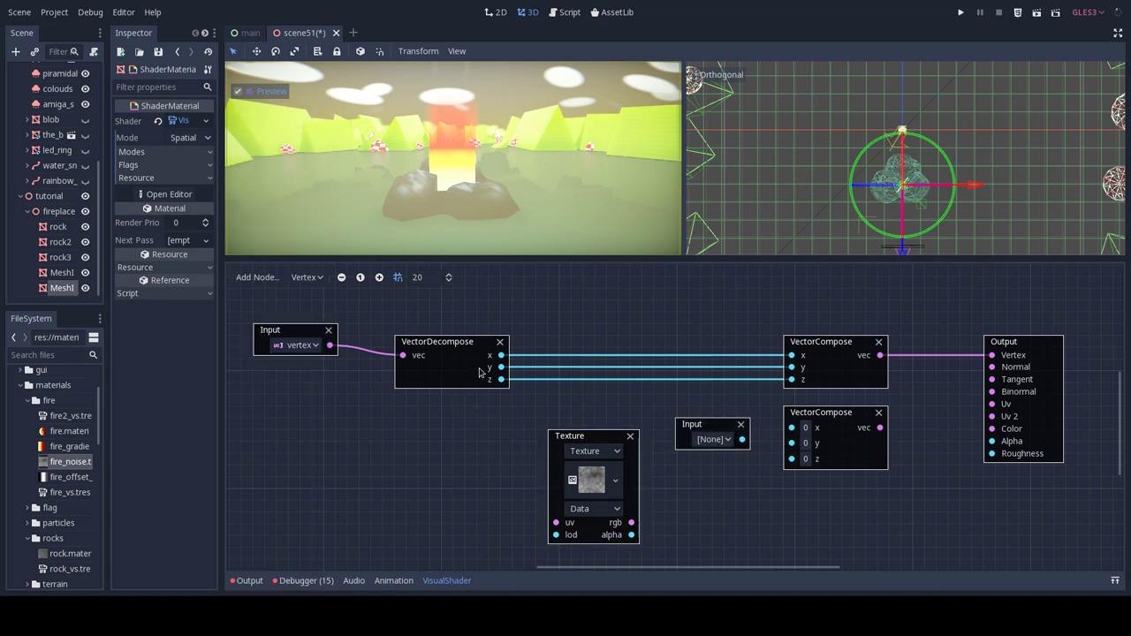
left_click_drag(709, 424, 288, 464)
left_click(377, 488)
left_click(378, 560)
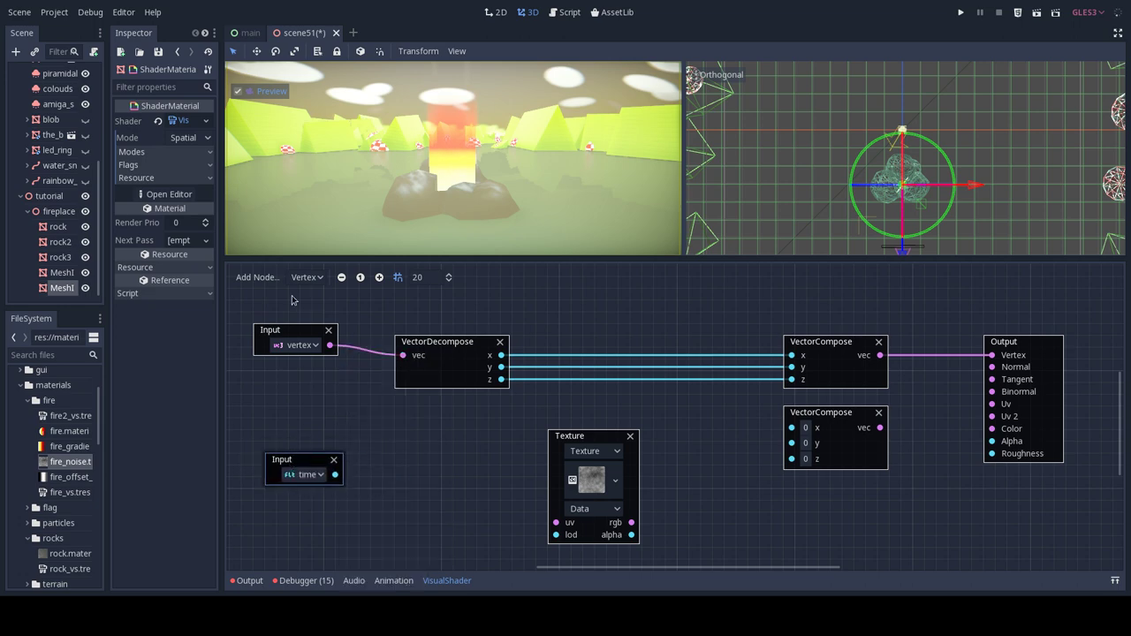
Add a ScalarOp set to Add beside the time Input, and shift the vertex Input and VectorDecompose nodes further from VectorCompose.
left_click(270, 279)
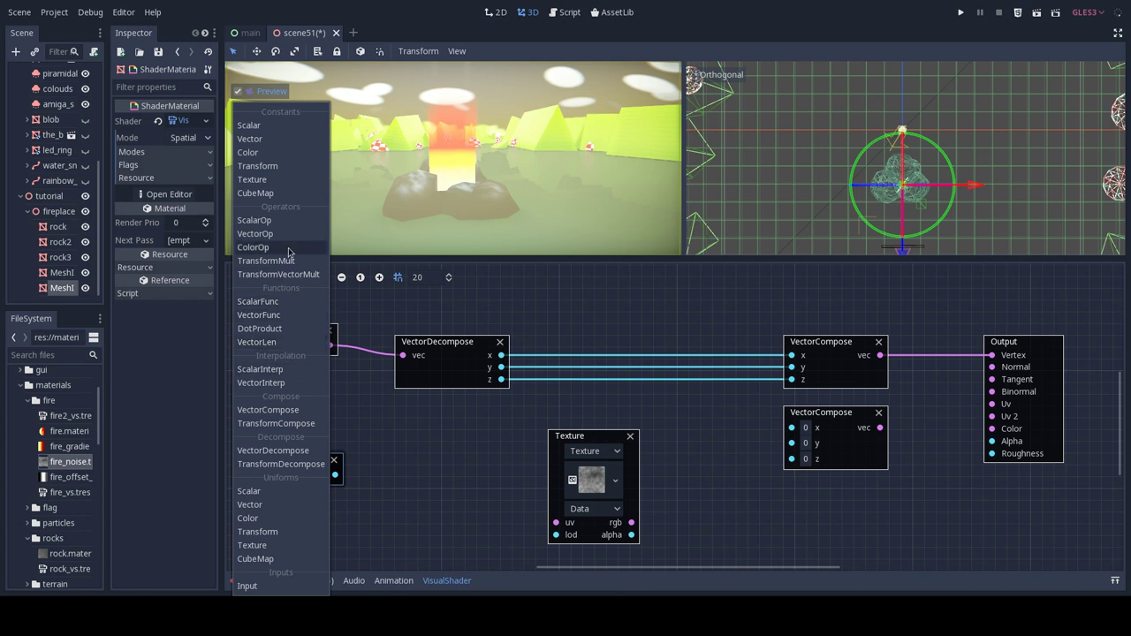
left_click(278, 221)
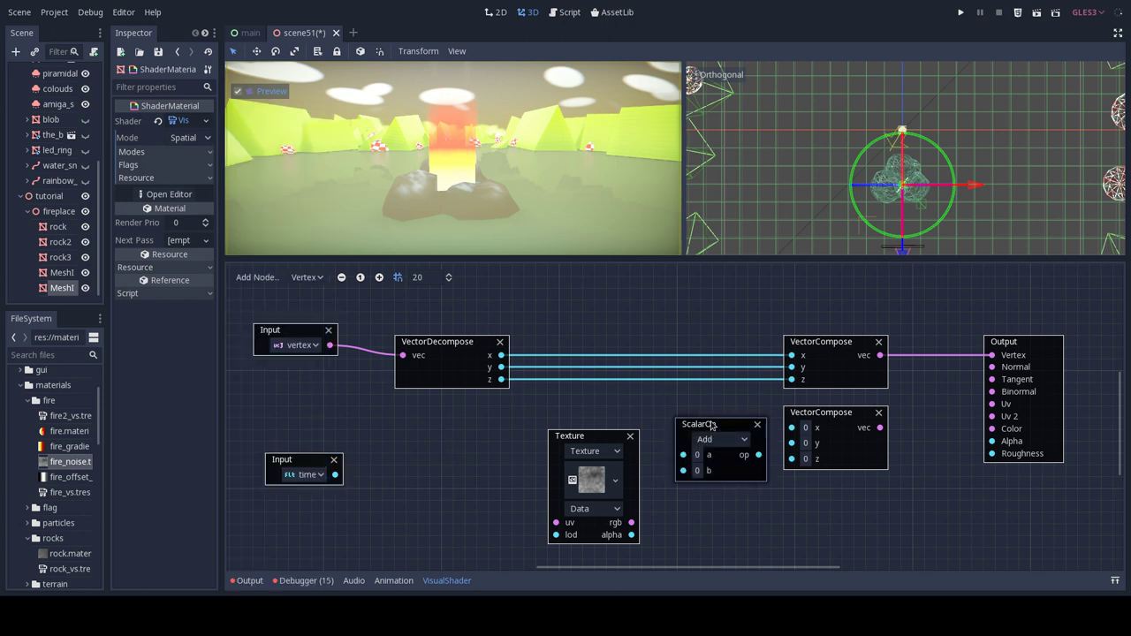
left_click_drag(712, 425, 433, 416)
left_click_drag(427, 345, 390, 328)
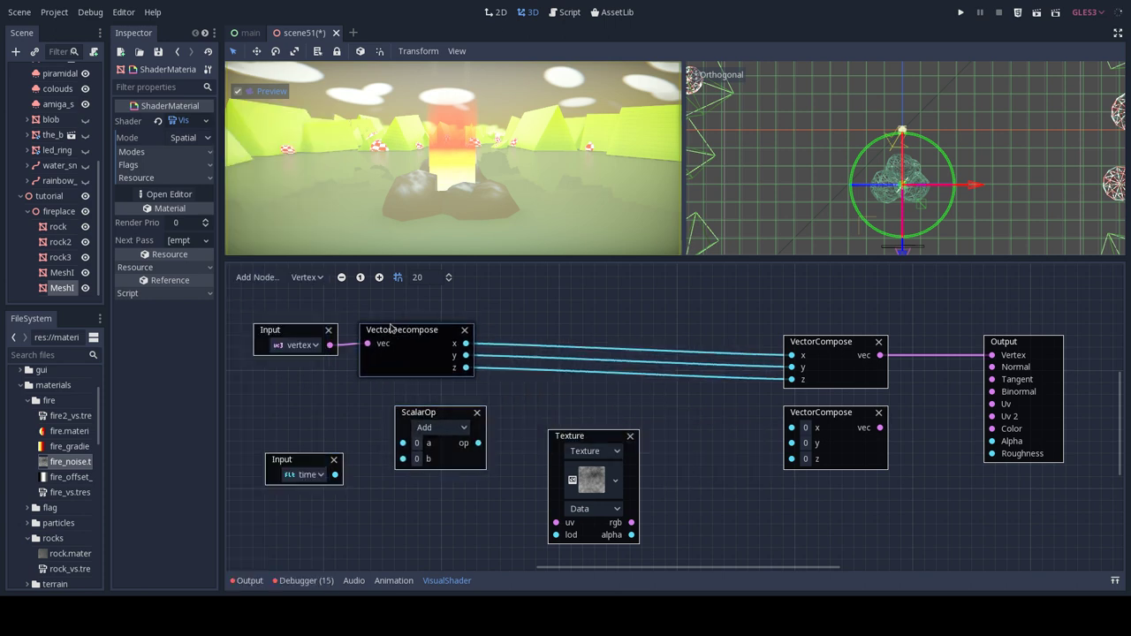
left_click_drag(279, 310, 403, 405)
left_click_drag(426, 330, 268, 332)
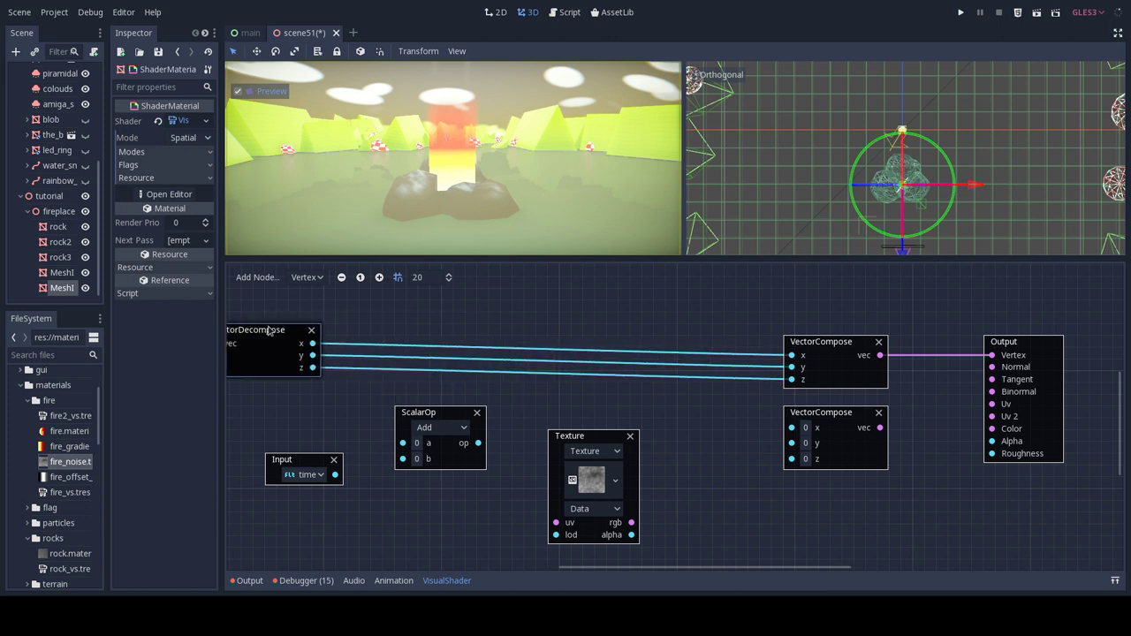
left_click(279, 405)
Move the ScalarOp and time Input closer to VectorDecompose and connect its y output to the ScalarOp's a.
left_click_drag(433, 417, 398, 417)
left_click_drag(302, 460, 278, 450)
left_click(398, 415)
left_click_drag(398, 416, 410, 415)
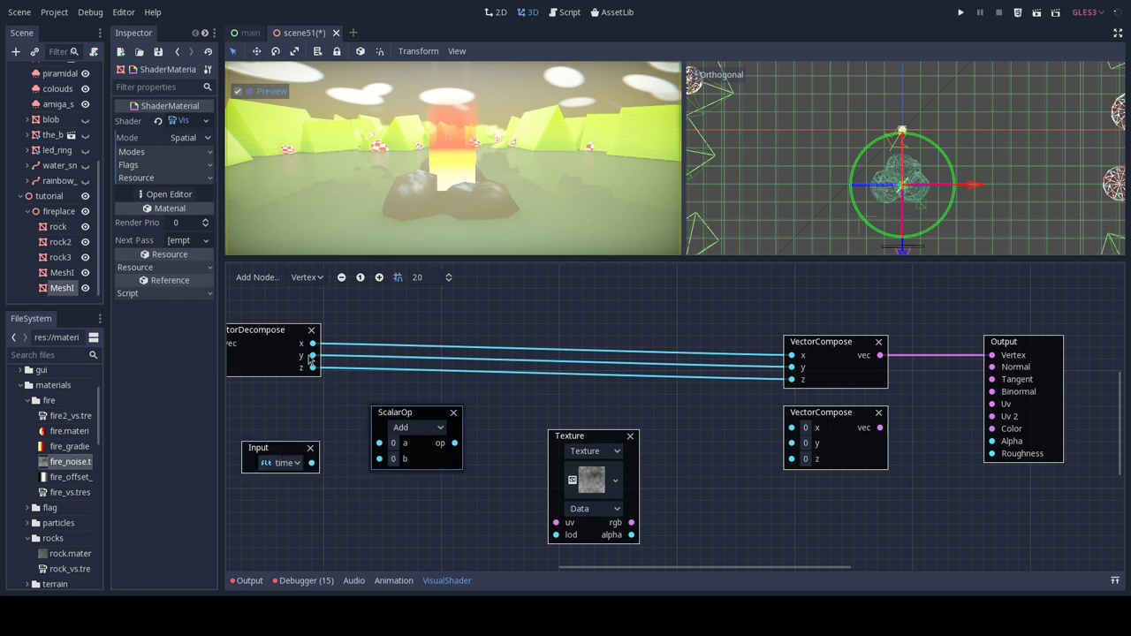
left_click_drag(312, 356, 379, 442)
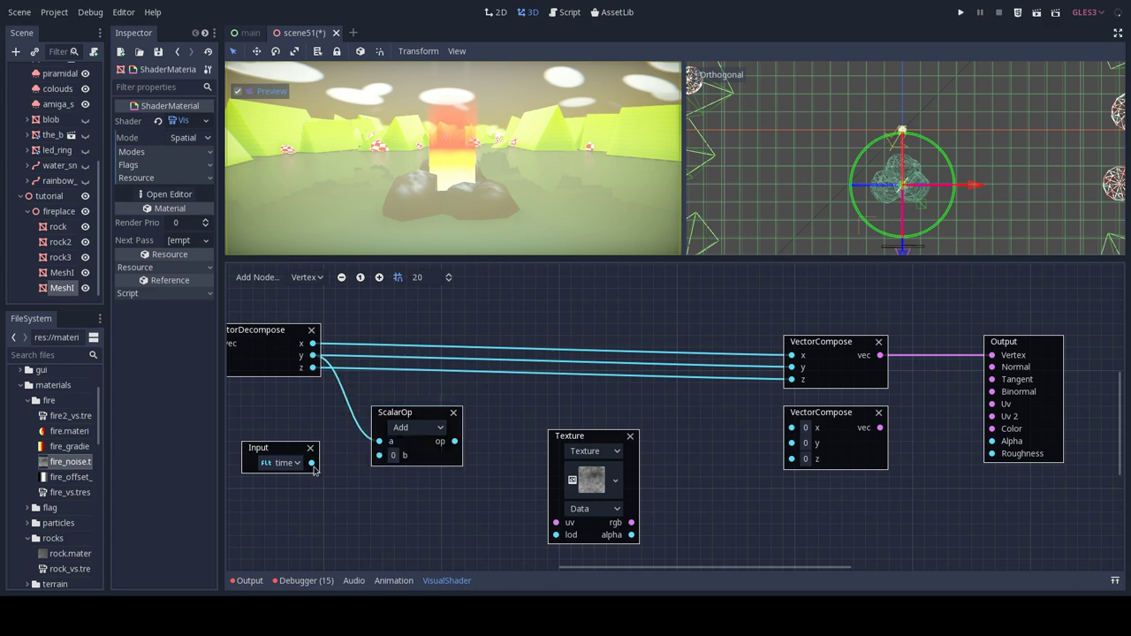
Connect the time Input to the ScalarOp's b and move the Texture node nearer the unconnected VectorCompose.
left_click_drag(313, 463, 379, 455)
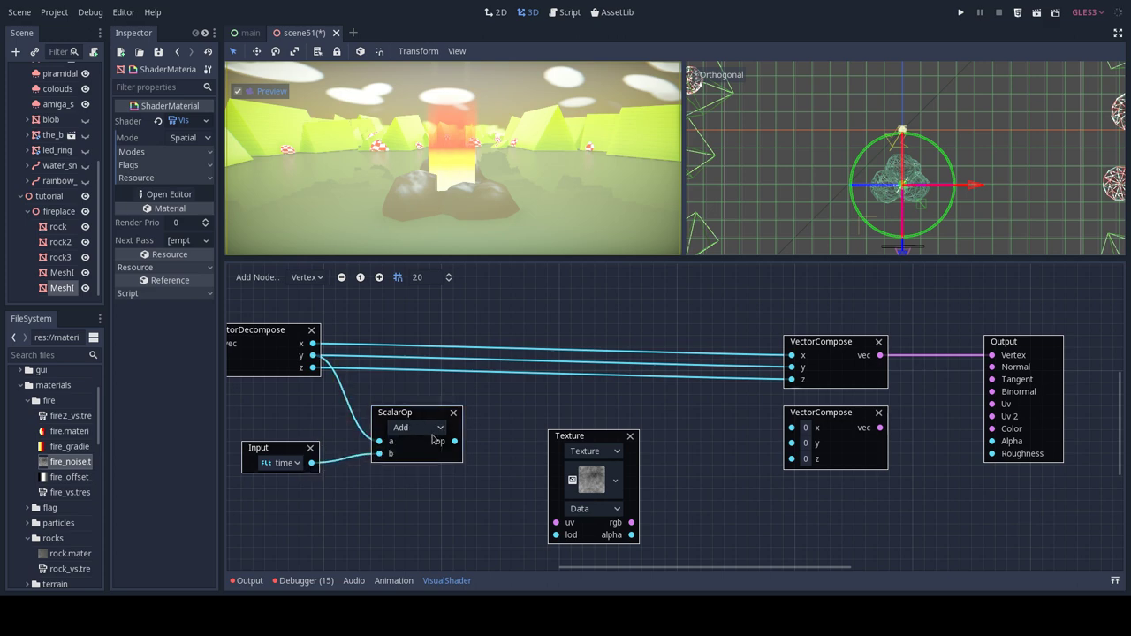
left_click_drag(586, 439, 621, 415)
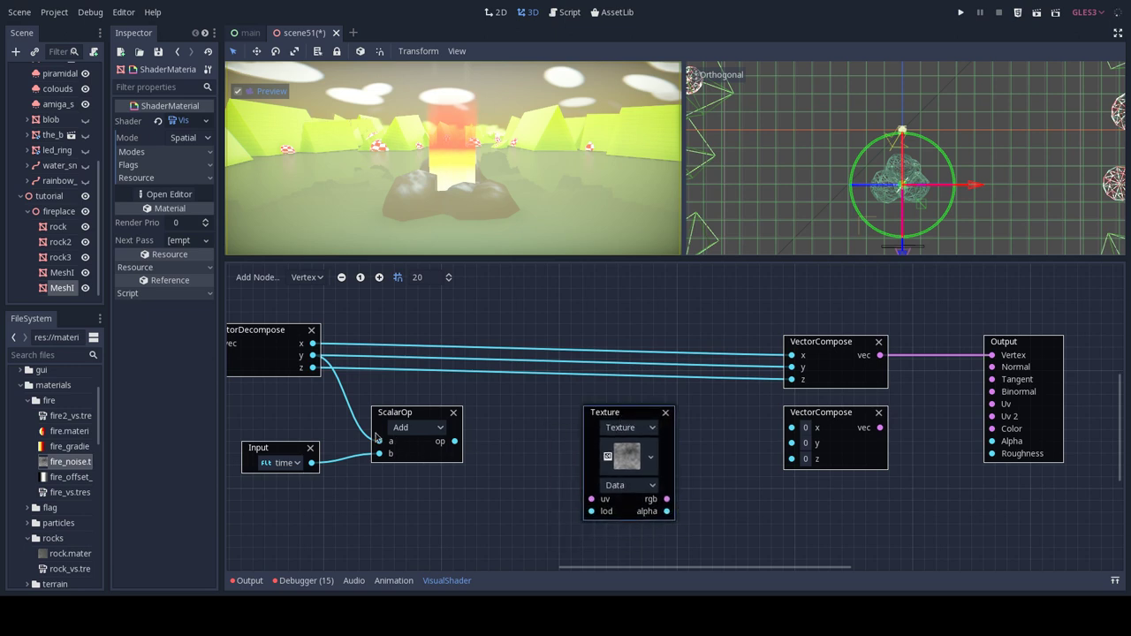
left_click(418, 416)
left_click(258, 278)
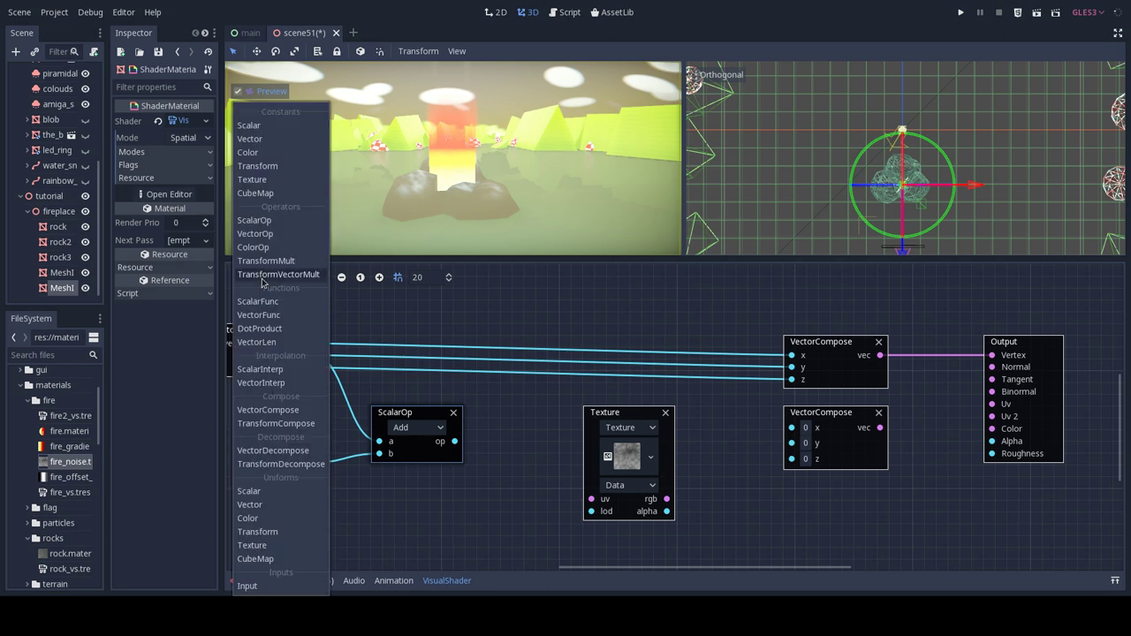
left_click(846, 458)
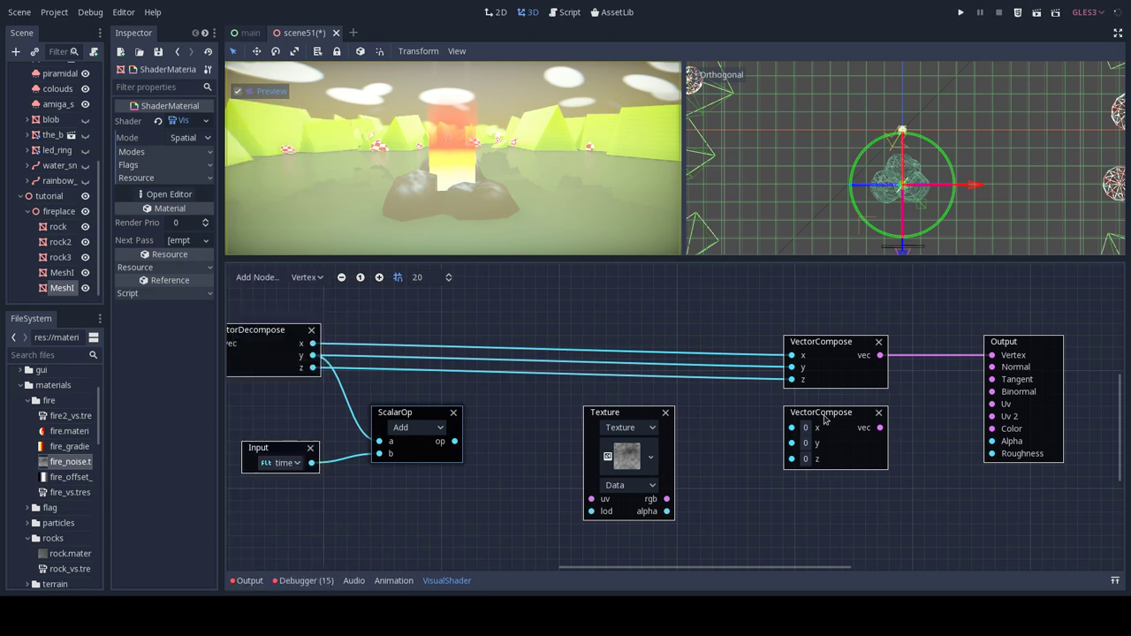
Duplicate the unconnected VectorCompose and place the copy between the ScalarOp and the Texture node, shifting Texture to make room.
left_click(842, 417)
key("ctrl+d")
left_click_drag(848, 425, 528, 423)
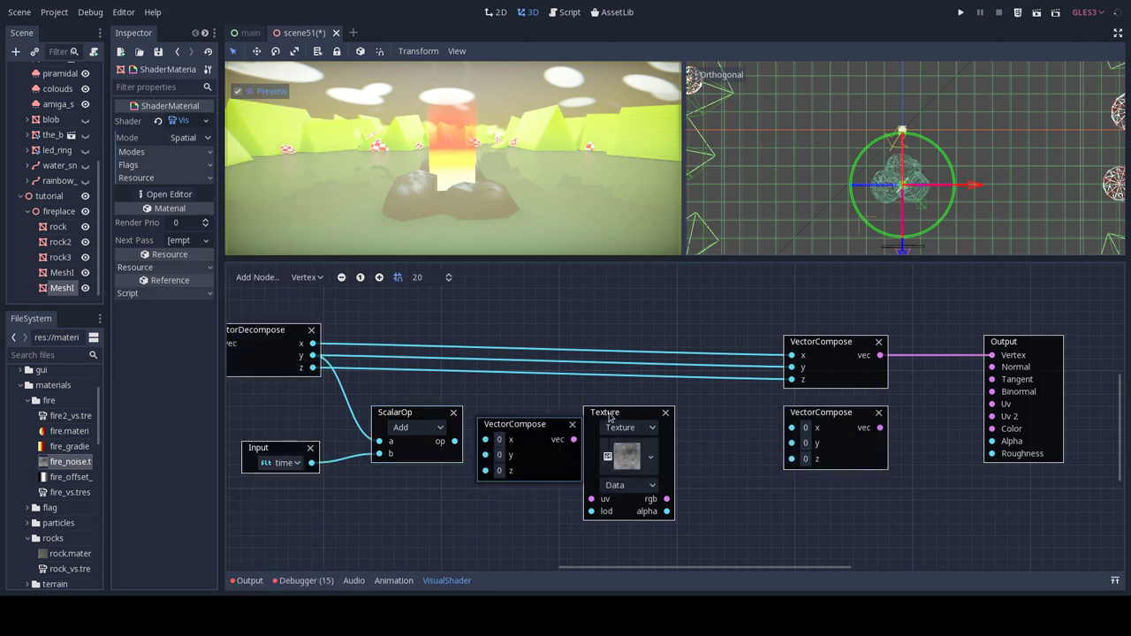
left_click_drag(609, 412, 658, 412)
left_click(536, 430)
left_click_drag(536, 430, 551, 419)
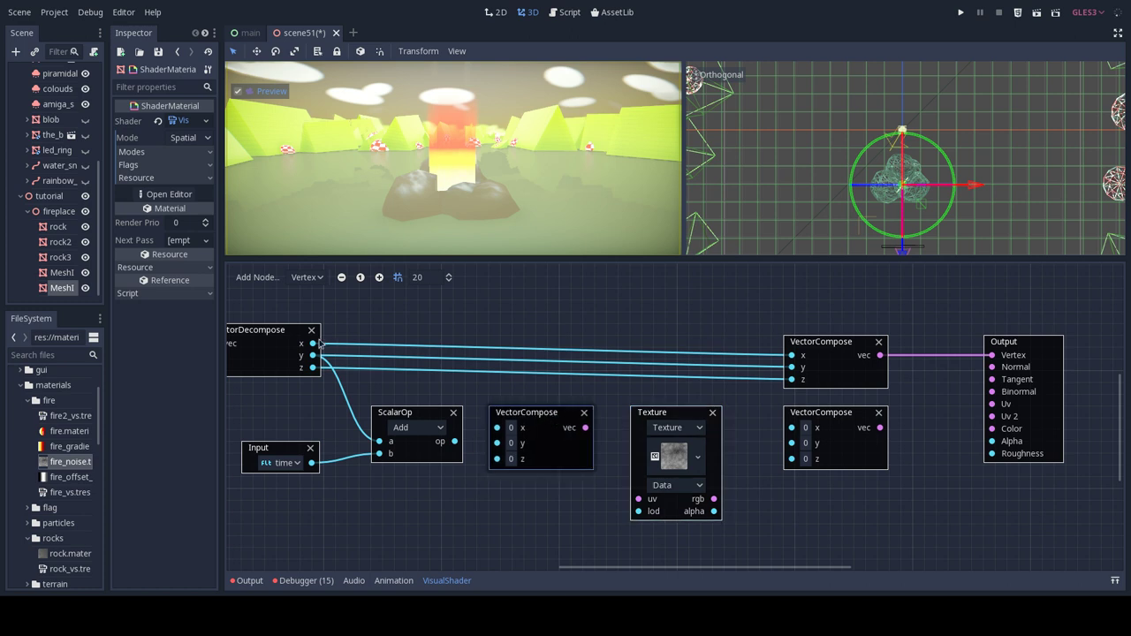
Connect VectorDecompose's x and the ScalarOp's op to the new VectorCompose's x and y, and its vec to the Texture's uv.
left_click_drag(314, 344, 497, 439)
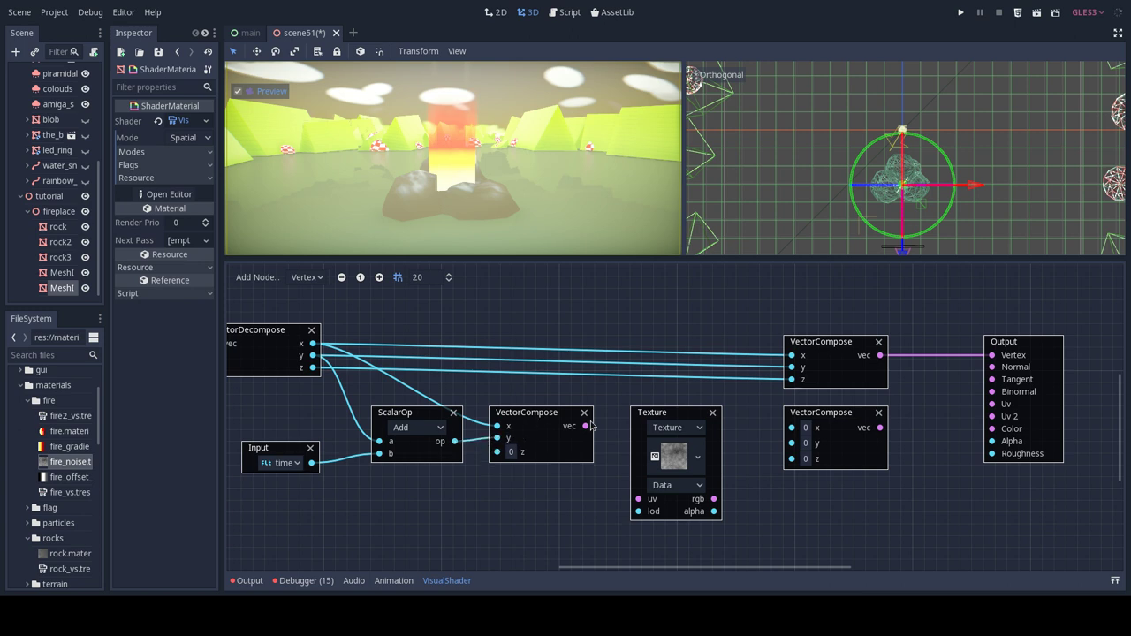
left_click_drag(586, 427, 638, 500)
left_click_drag(662, 419, 660, 408)
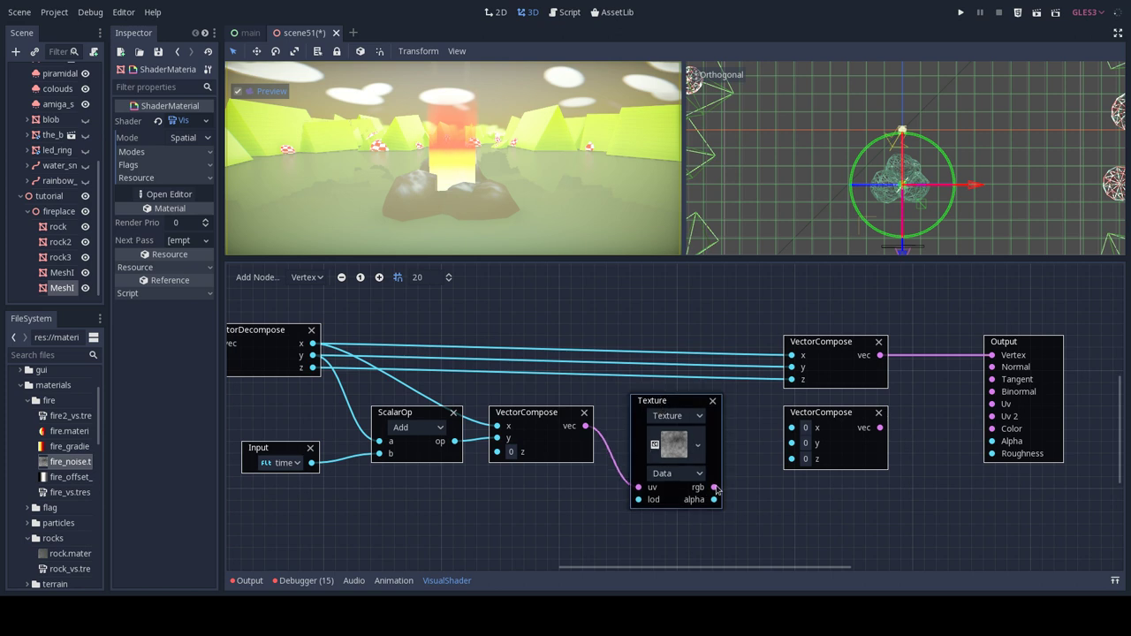
left_click_drag(830, 416, 865, 416)
left_click_drag(665, 405, 653, 406)
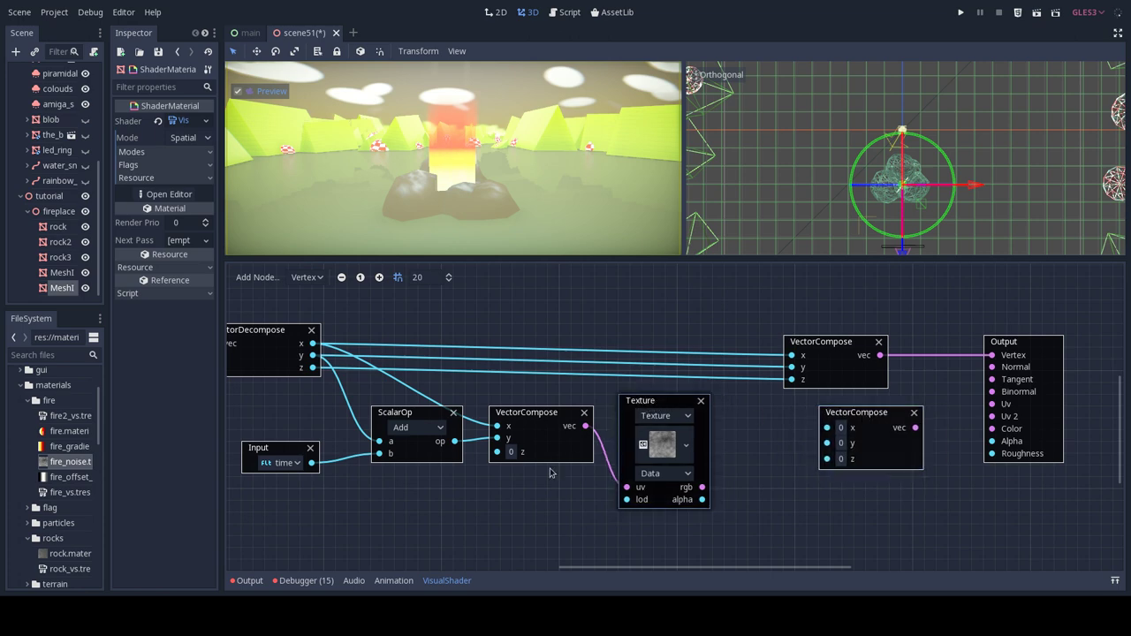
Add a VectorDecompose beside the Texture node and connect the Texture's rgb to its vec.
middle_click_drag(507, 477, 358, 470)
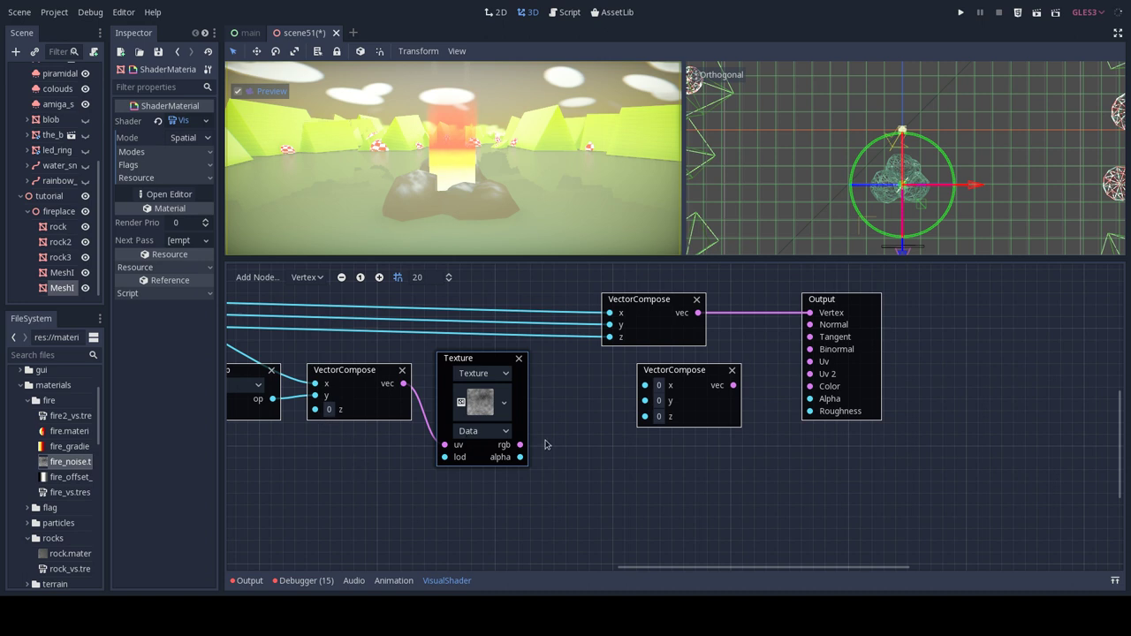
middle_click_drag(545, 444, 482, 457)
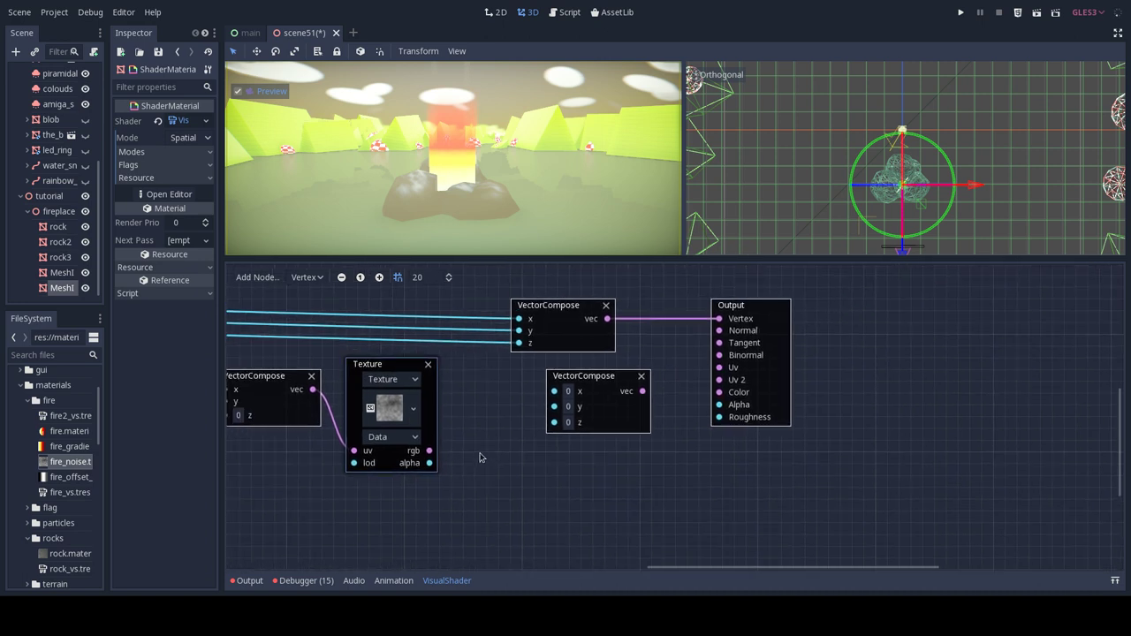
left_click(250, 277)
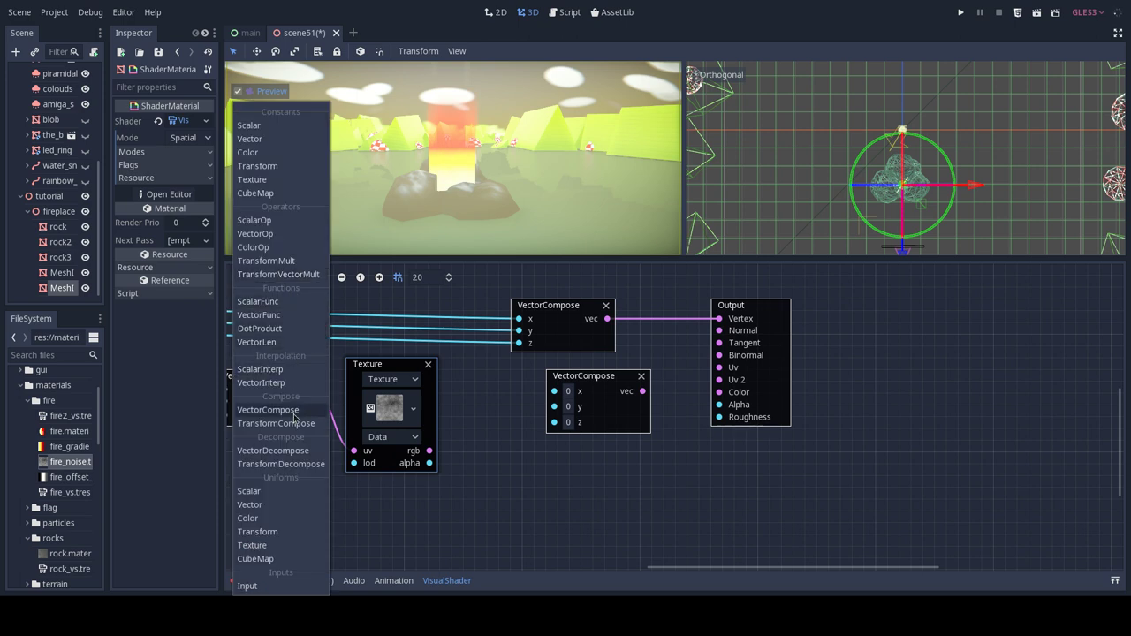
left_click(294, 451)
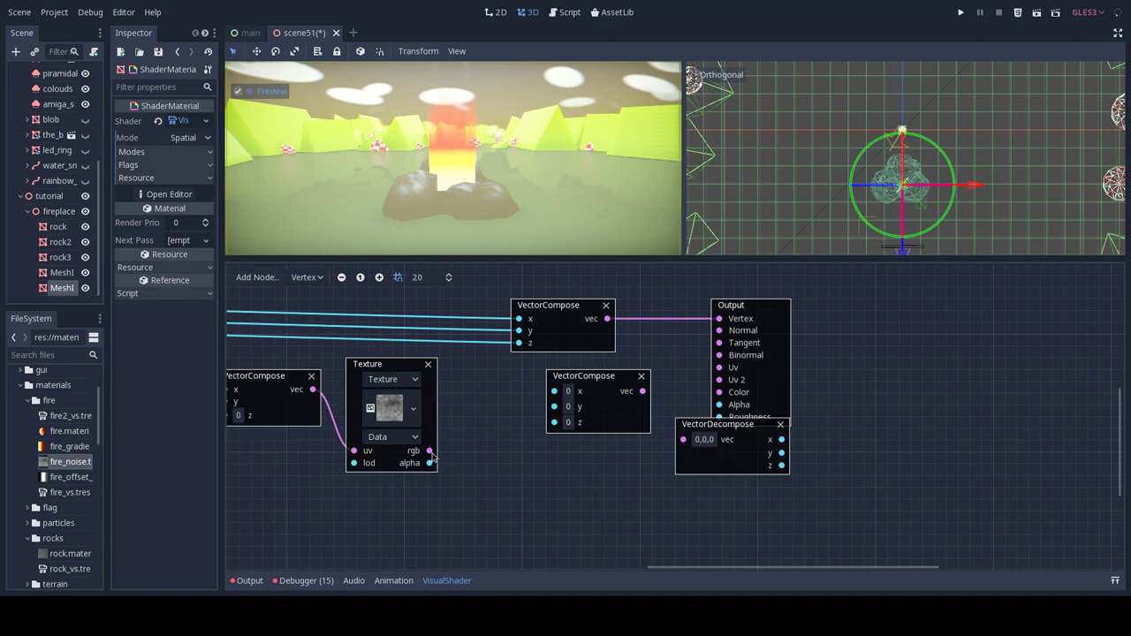
left_click_drag(701, 430, 466, 405)
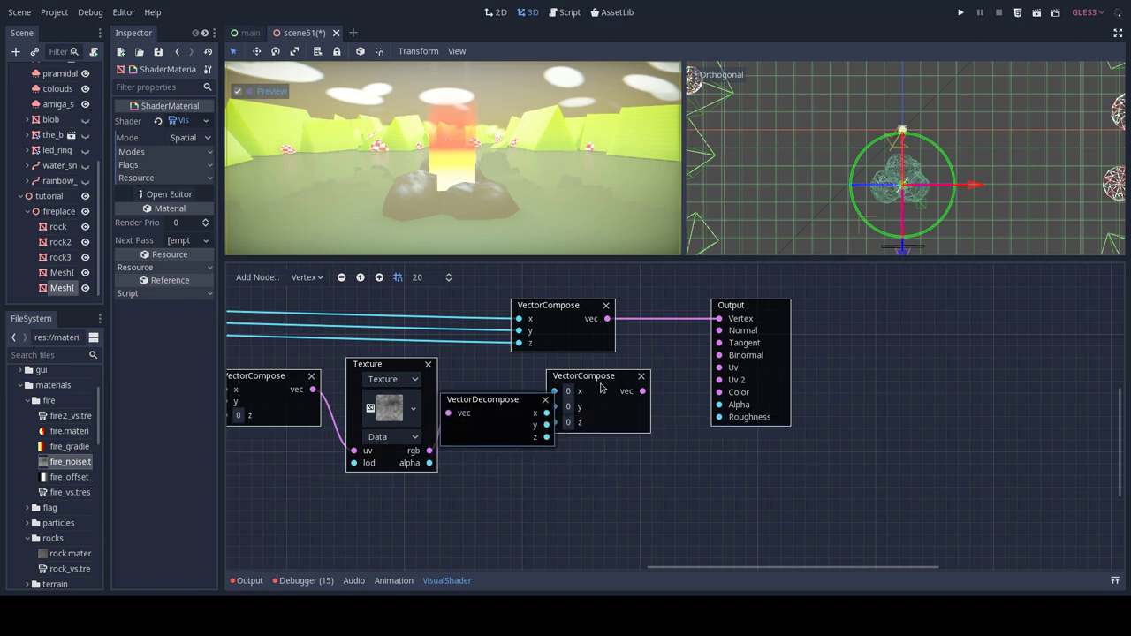
Space out the Output, both VectorCompose nodes before it, the Texture and the new VectorDecompose so they no longer overlap.
left_click_drag(756, 308, 850, 295)
left_click_drag(557, 314, 651, 302)
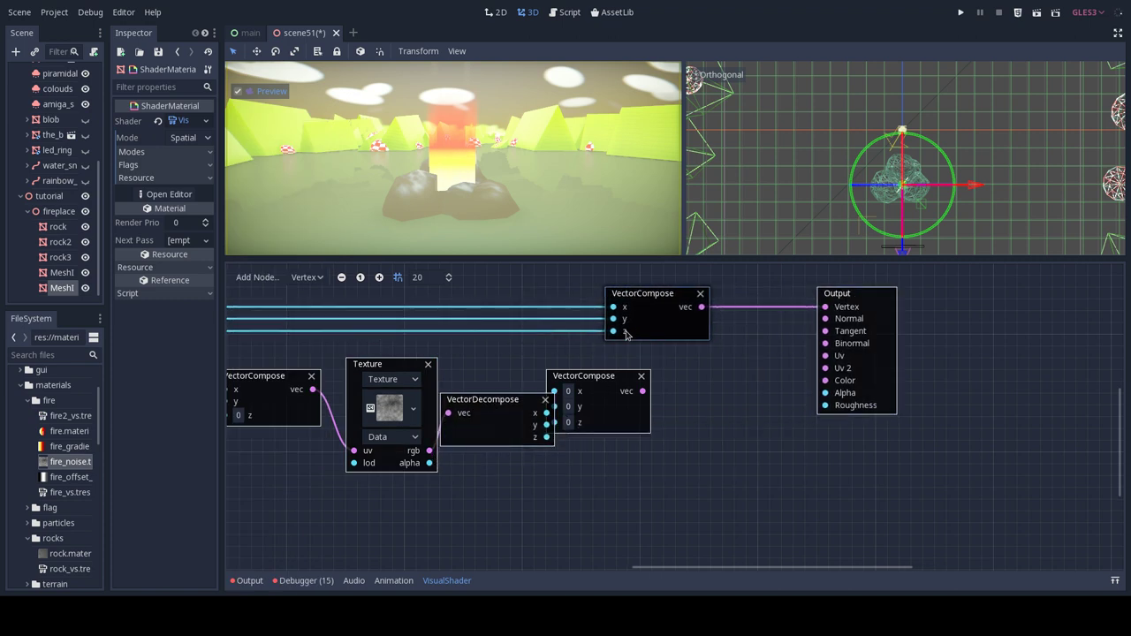
left_click_drag(585, 378, 679, 367)
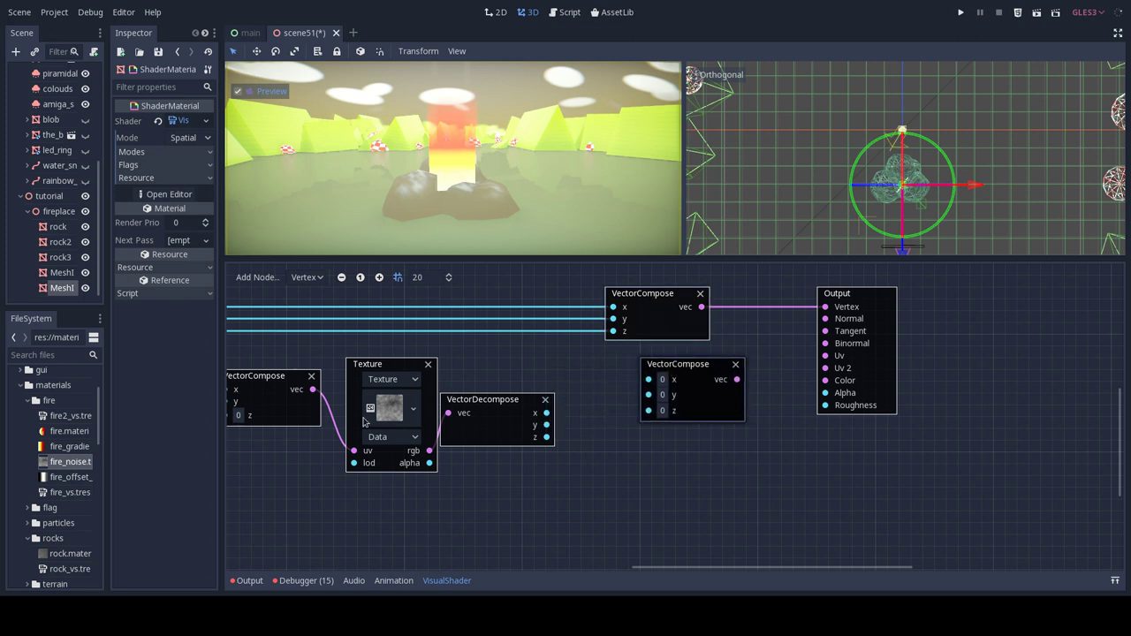
left_click_drag(477, 405, 548, 392)
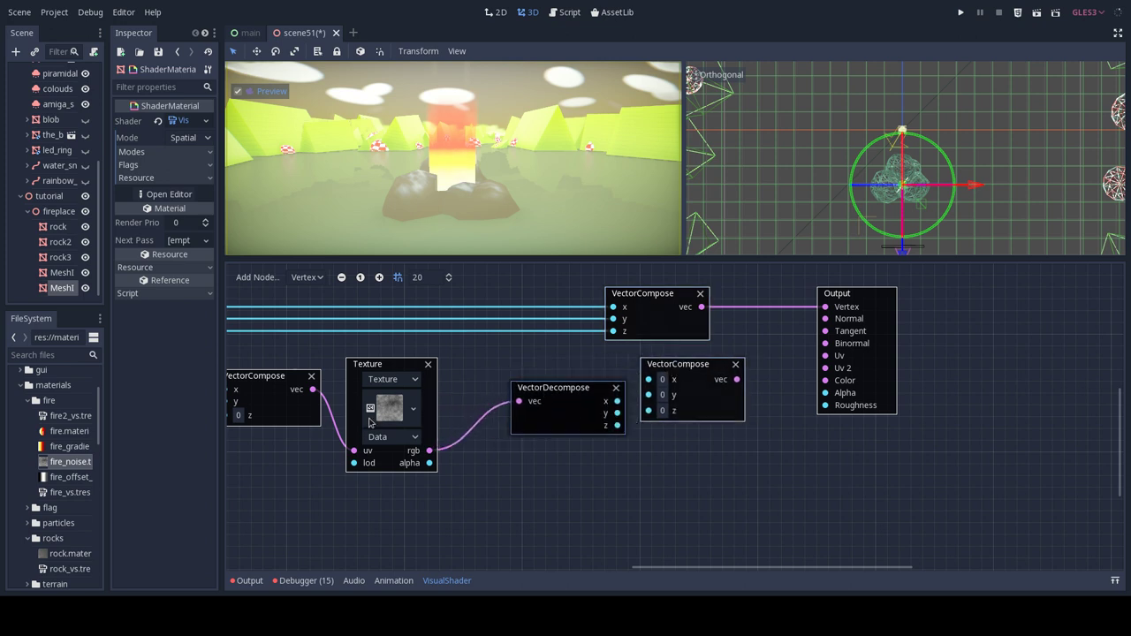
left_click_drag(382, 366, 394, 366)
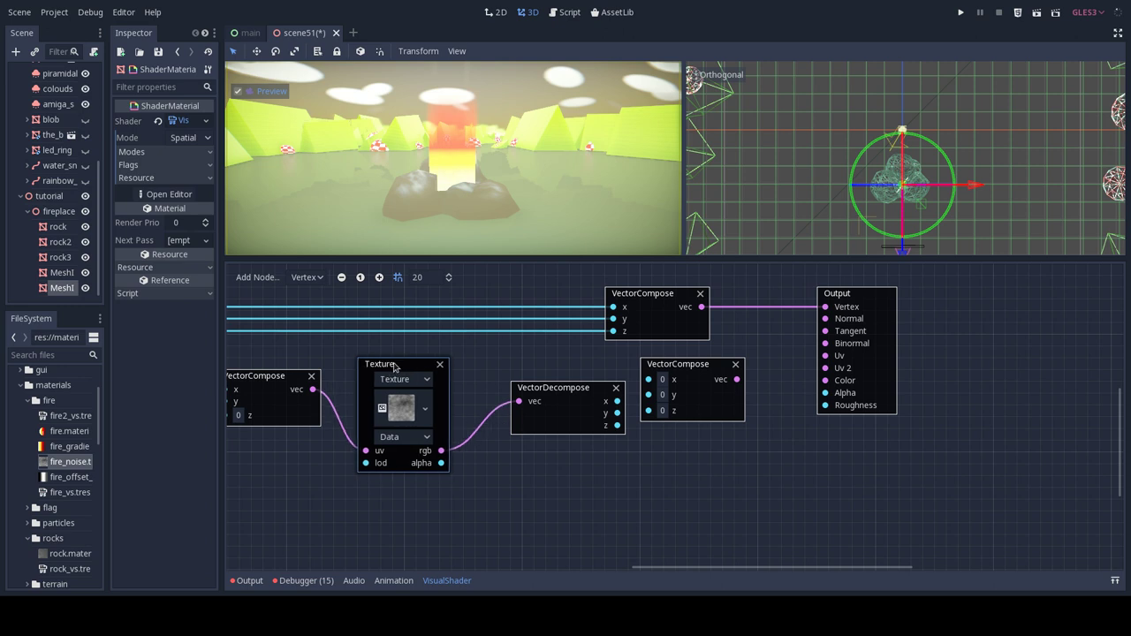
left_click_drag(531, 382, 496, 383)
middle_click_drag(482, 367, 646, 382)
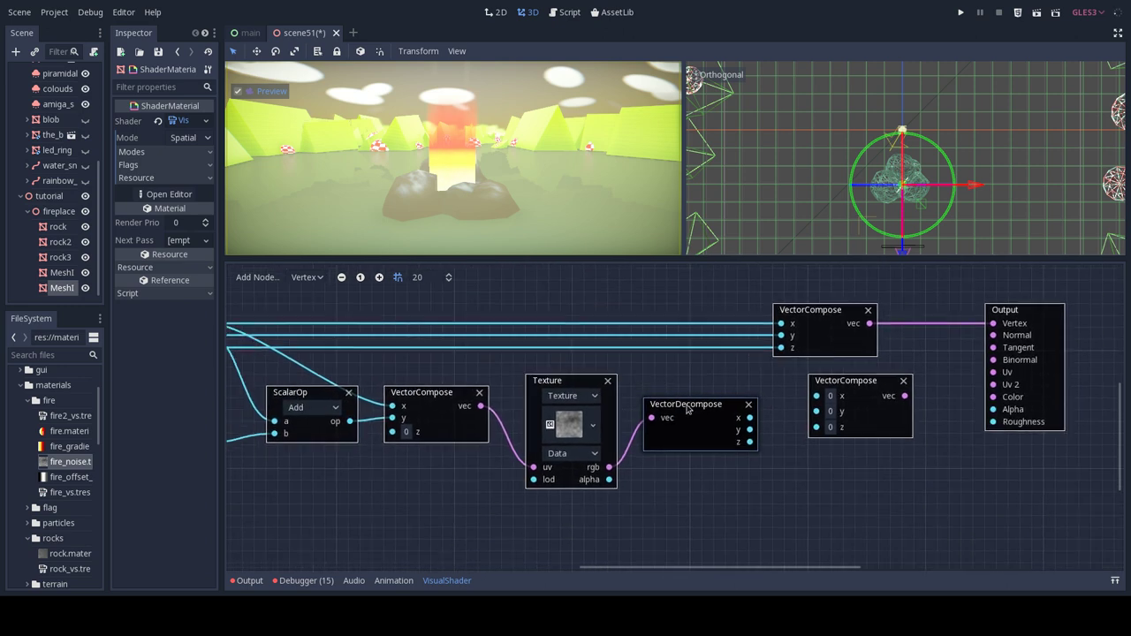
mouse_move(688, 404)
left_mouse_down()
mouse_move(735, 405)
mouse_move(689, 405)
left_mouse_up()
middle_click_drag(697, 393, 756, 415)
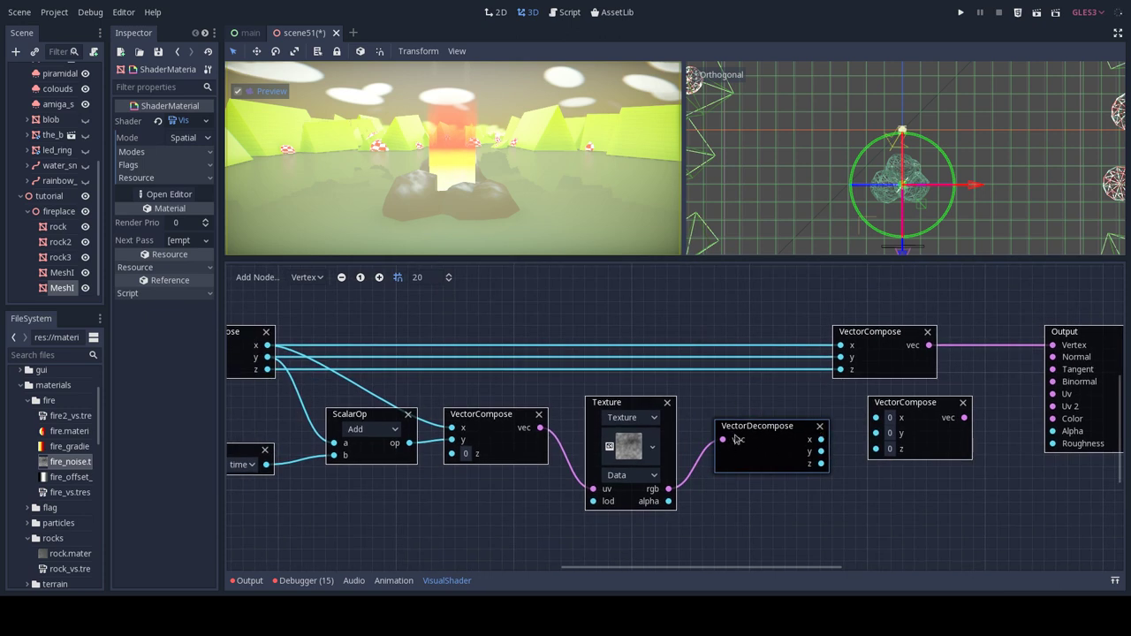
Duplicate the Add ScalarOp, place it after the second VectorDecompose, and move the unconnected VectorCompose beyond it.
left_click(370, 420)
left_click_drag(370, 423, 870, 407)
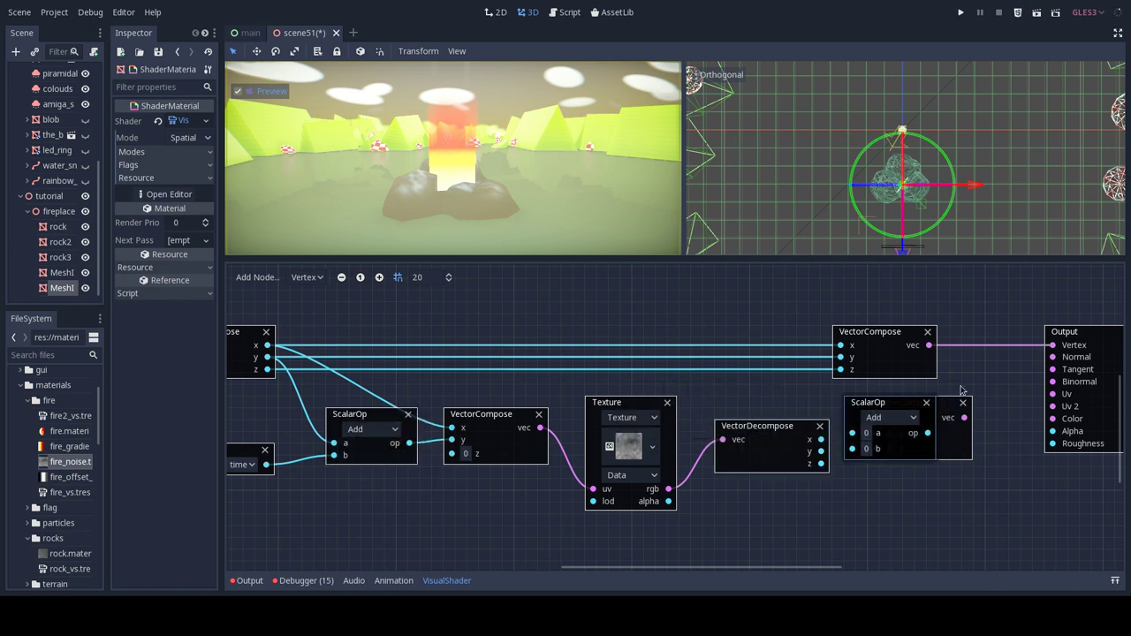
left_click_drag(941, 404, 1034, 405)
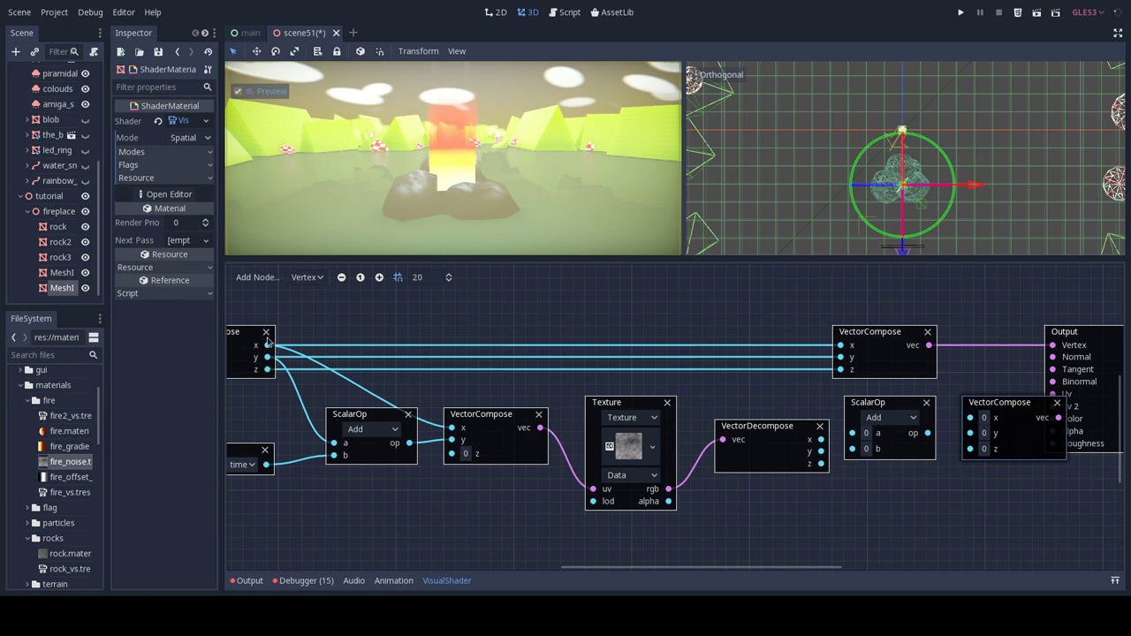
Connect the x outputs of both VectorDecompose nodes to the new ScalarOp's a and b, and its op to the unconnected VectorCompose's x.
left_click_drag(268, 346, 856, 383)
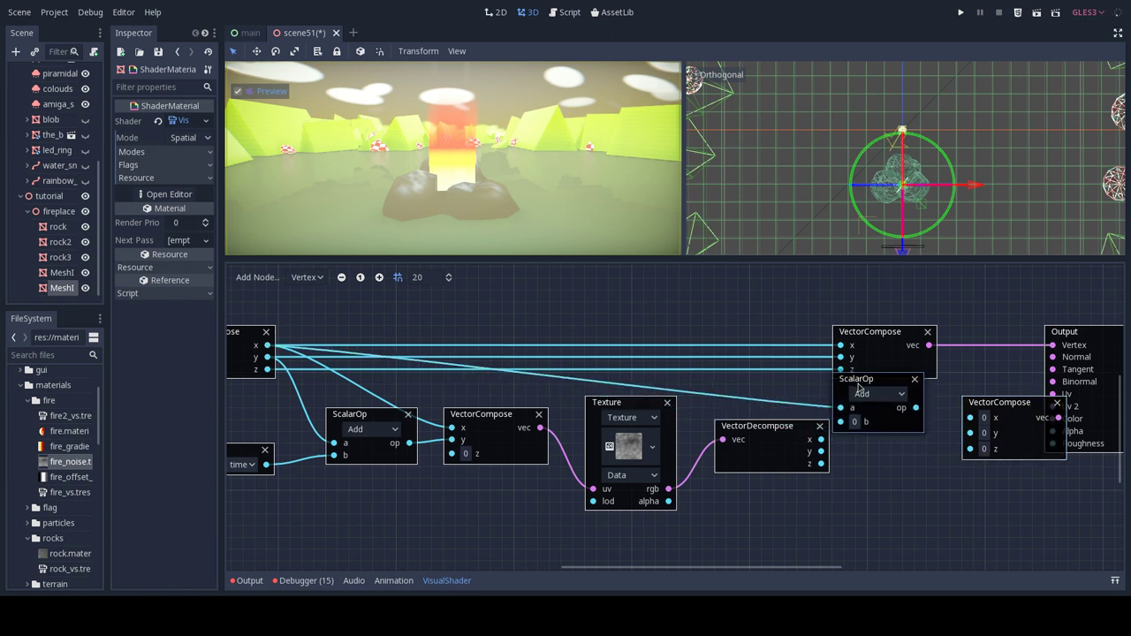
left_click_drag(821, 439, 840, 422)
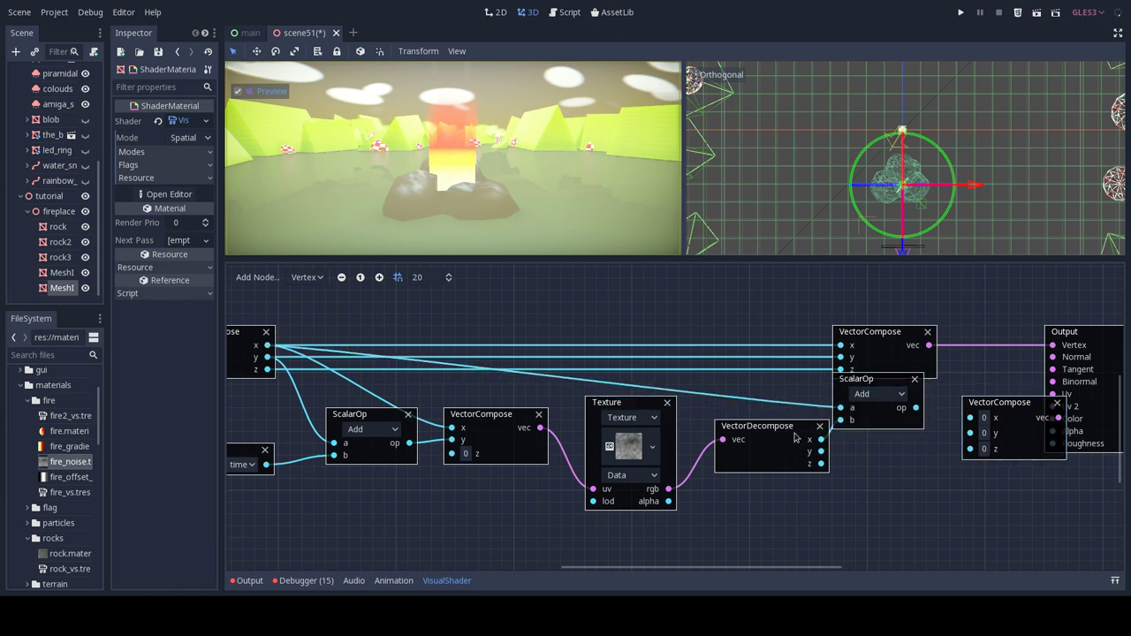
left_click_drag(774, 432, 750, 433)
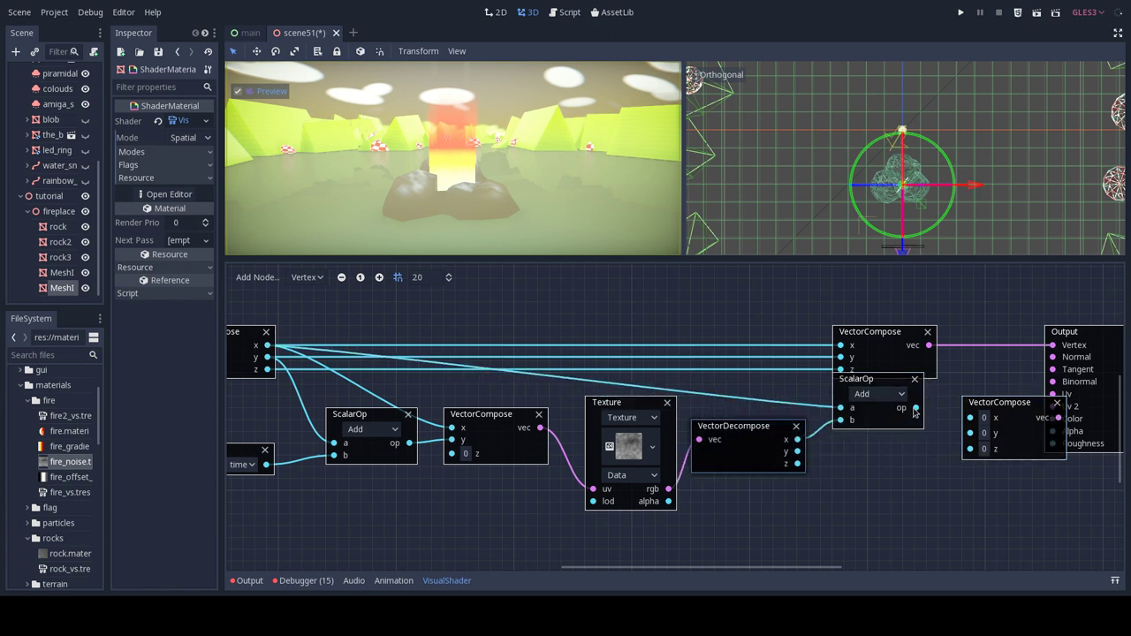
left_click_drag(915, 409, 984, 392)
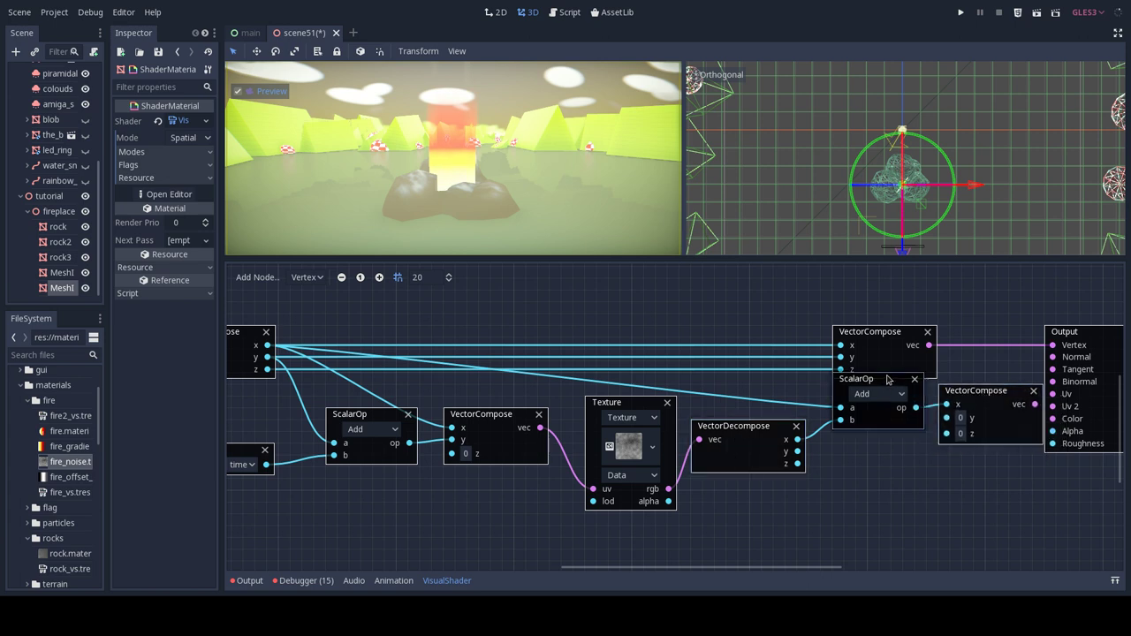
Duplicate the ScalarOp below, feed it the z outputs of both VectorDecompose nodes, and connect its op to the VectorCompose's z.
left_click_drag(888, 379, 890, 456)
left_click_drag(268, 370, 852, 479)
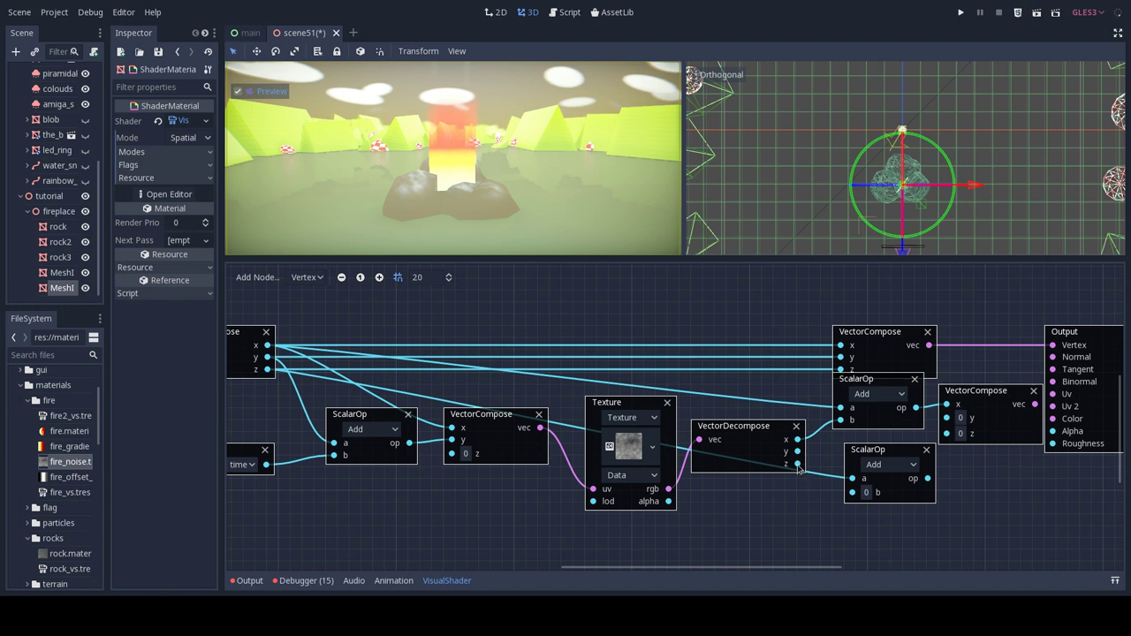
left_click_drag(798, 463, 852, 490)
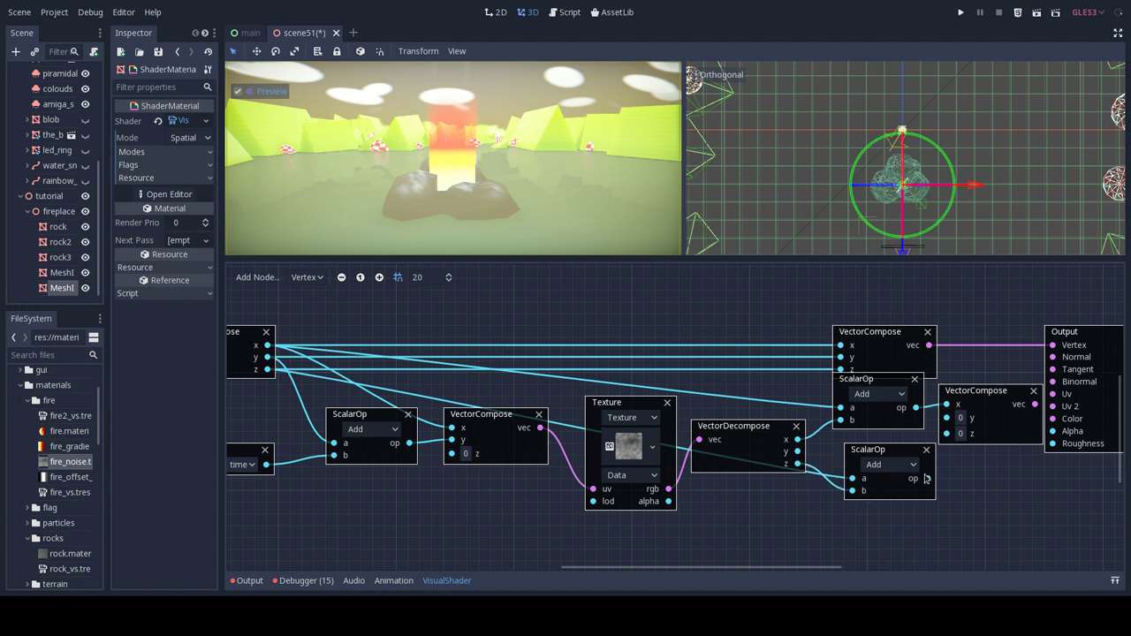
left_click_drag(926, 478, 946, 432)
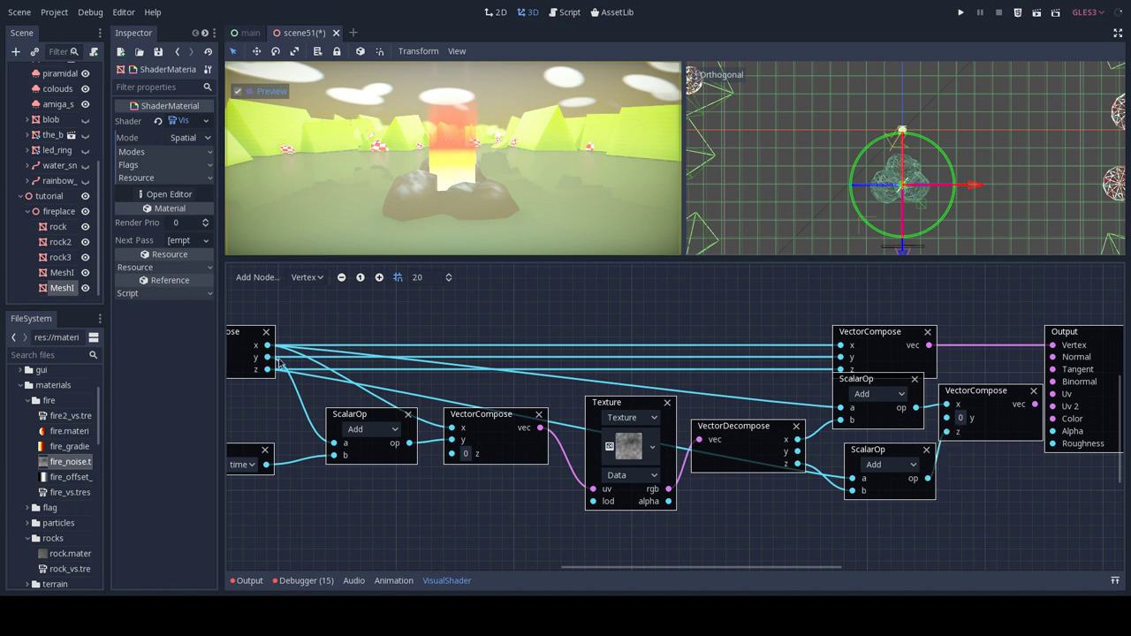
Connect the original VectorDecompose's y to the lower VectorCompose's y, and that VectorCompose's vec to the Output's Vertex.
left_click_drag(268, 358, 946, 416)
left_click_drag(1035, 405, 1051, 347)
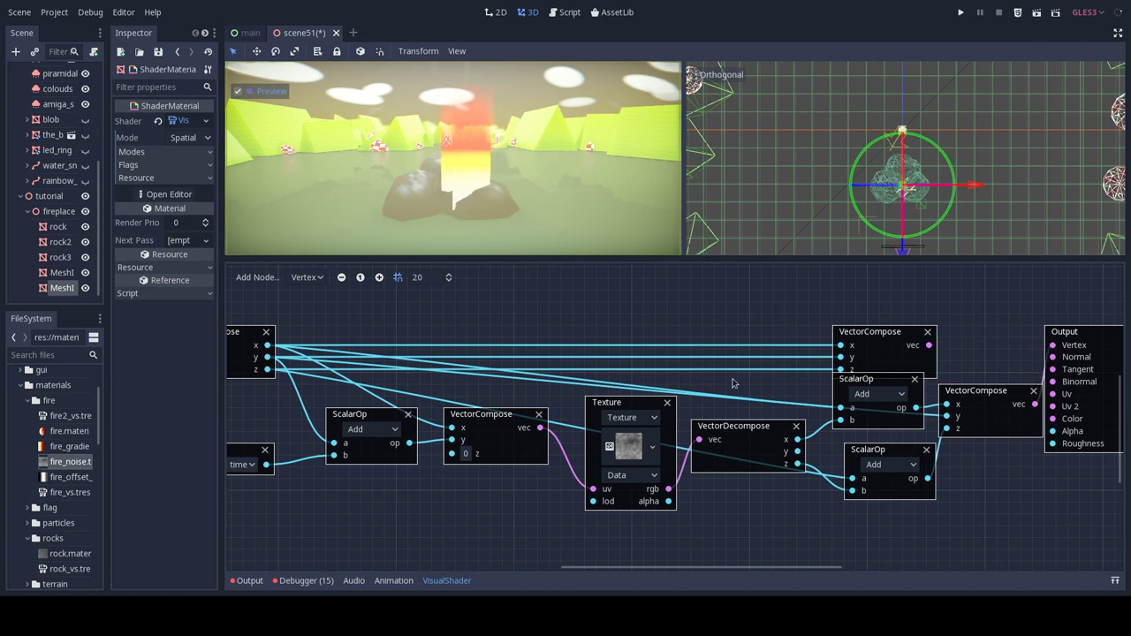
Widen the gap between the Texture and second VectorDecompose, moving the first ScalarOp, its VectorCompose and the Texture back together.
left_click_drag(740, 429, 765, 440)
left_click_drag(631, 427, 602, 451)
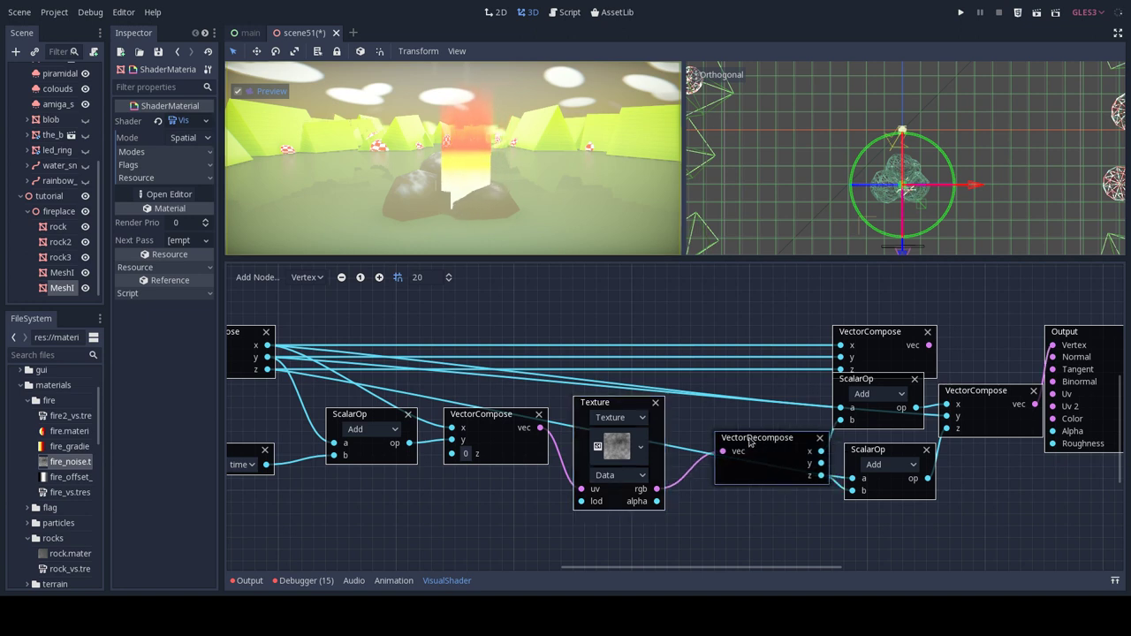
left_click_drag(645, 540, 349, 421)
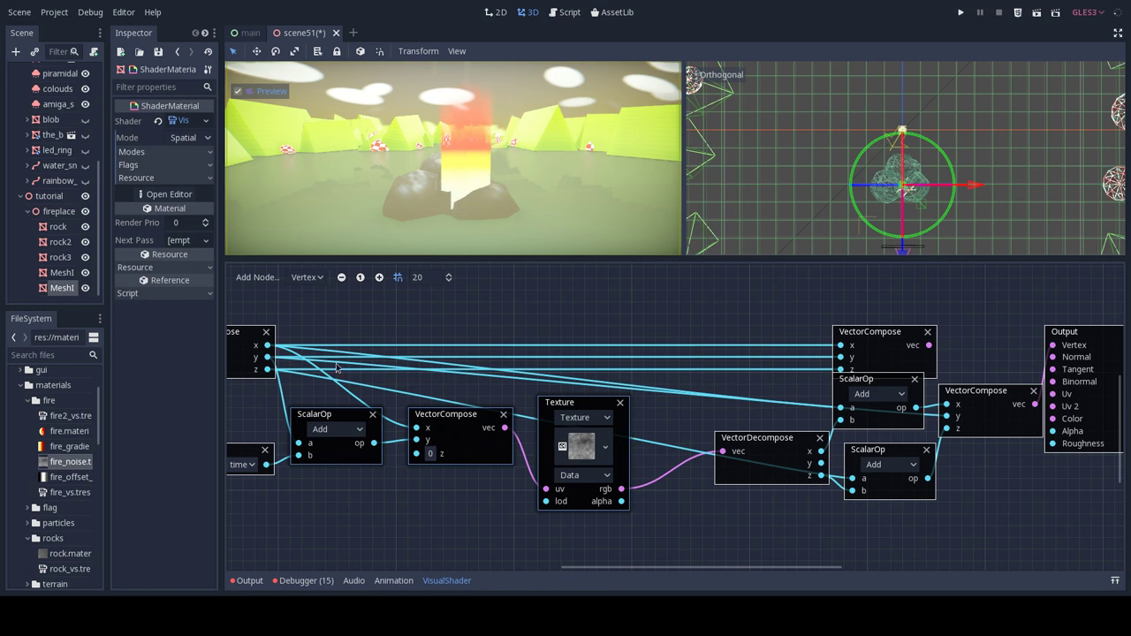
Add a VectorOp set to Sub and place it between the Texture and the second VectorDecompose.
left_click(247, 278)
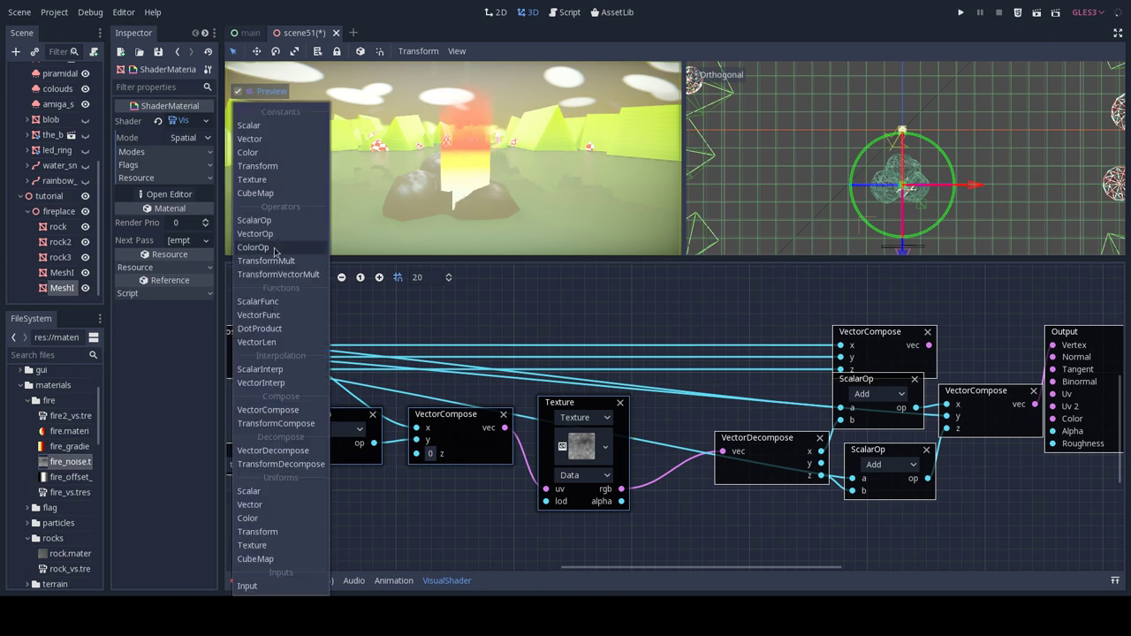
left_click(276, 250)
left_click(722, 439)
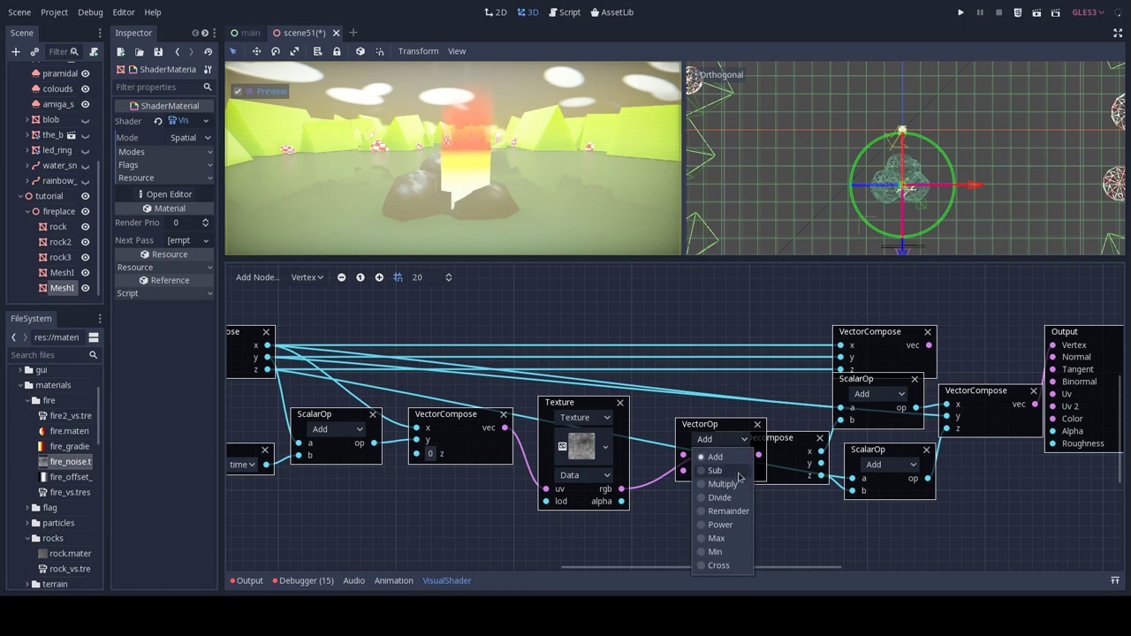
left_click(726, 473)
left_click_drag(742, 433, 709, 399)
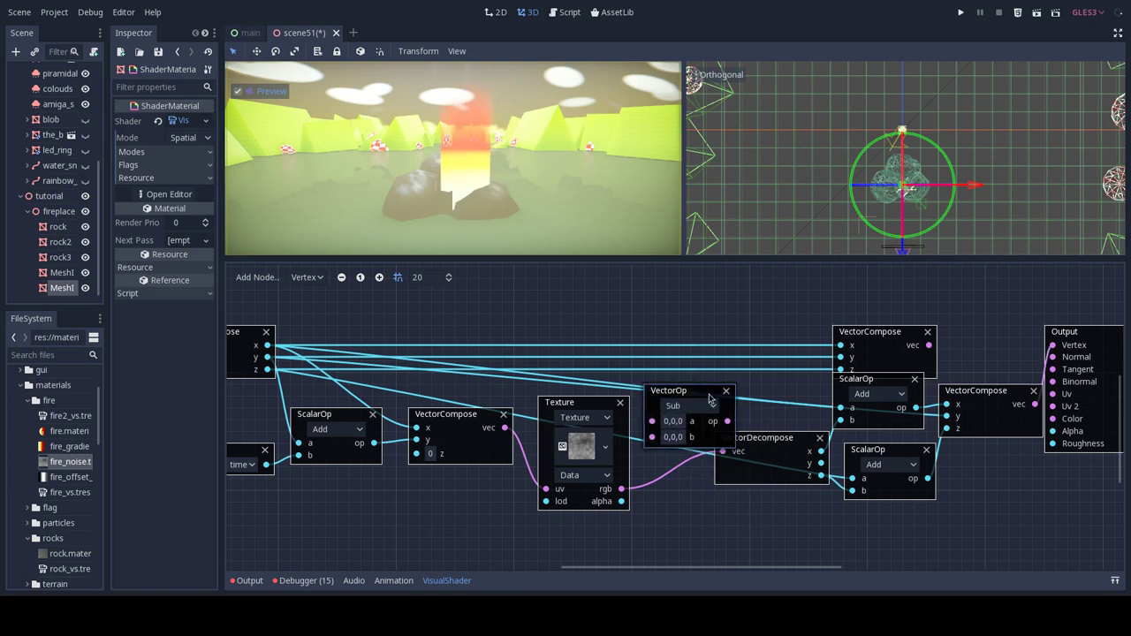
Route the noise Texture's rgb through the Sub VectorOp into the second VectorDecompose, and set the VectorOp's b to 0.5, 0.5, 0.5.
left_click_drag(704, 453, 722, 453)
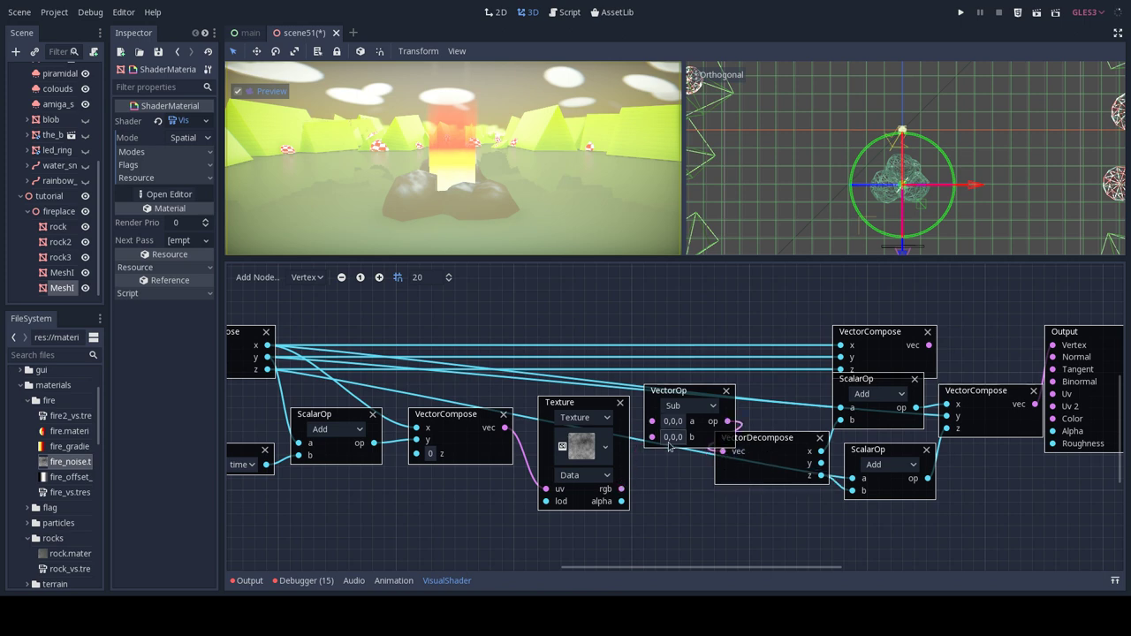
left_click_drag(654, 422, 623, 494)
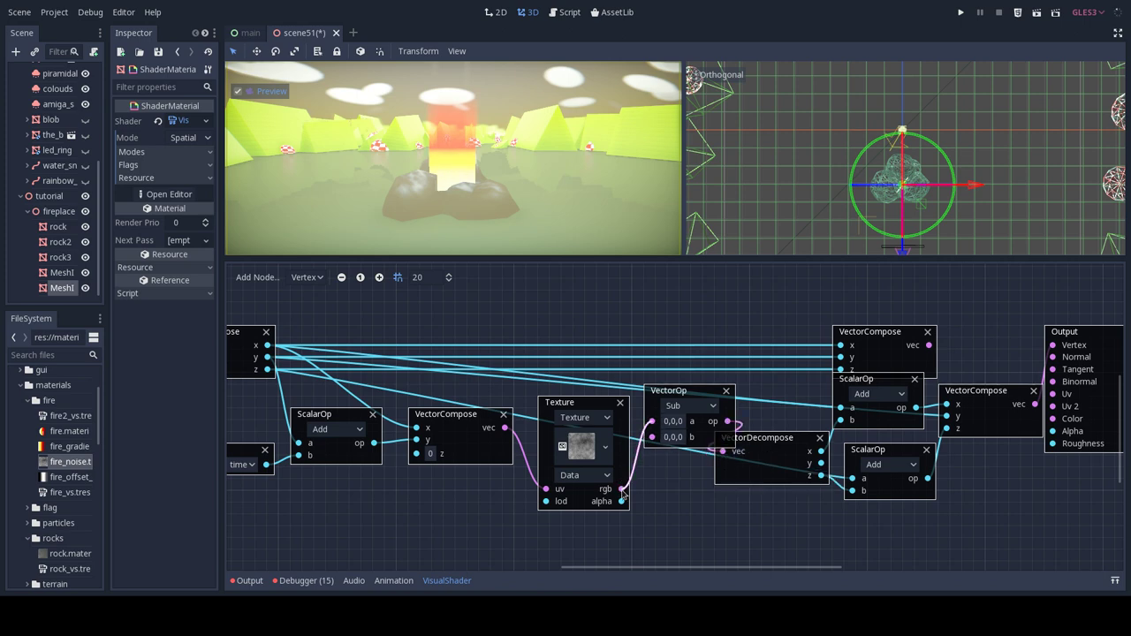
left_click(673, 433)
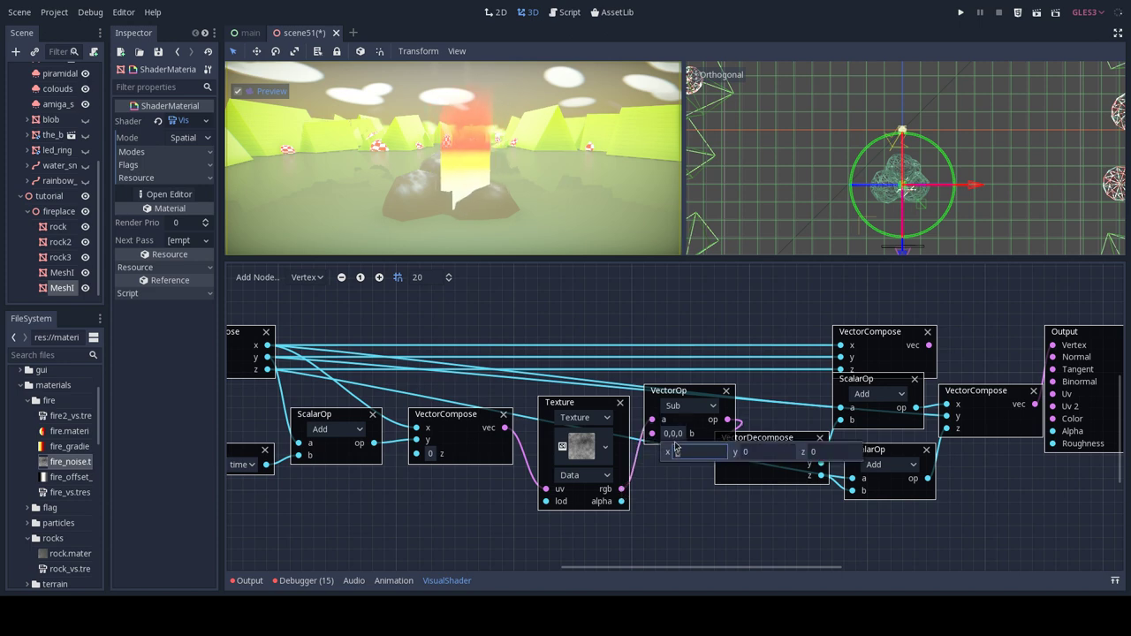
type(".5")
key("Tab")
type(".5")
key("Tab")
type(".5")
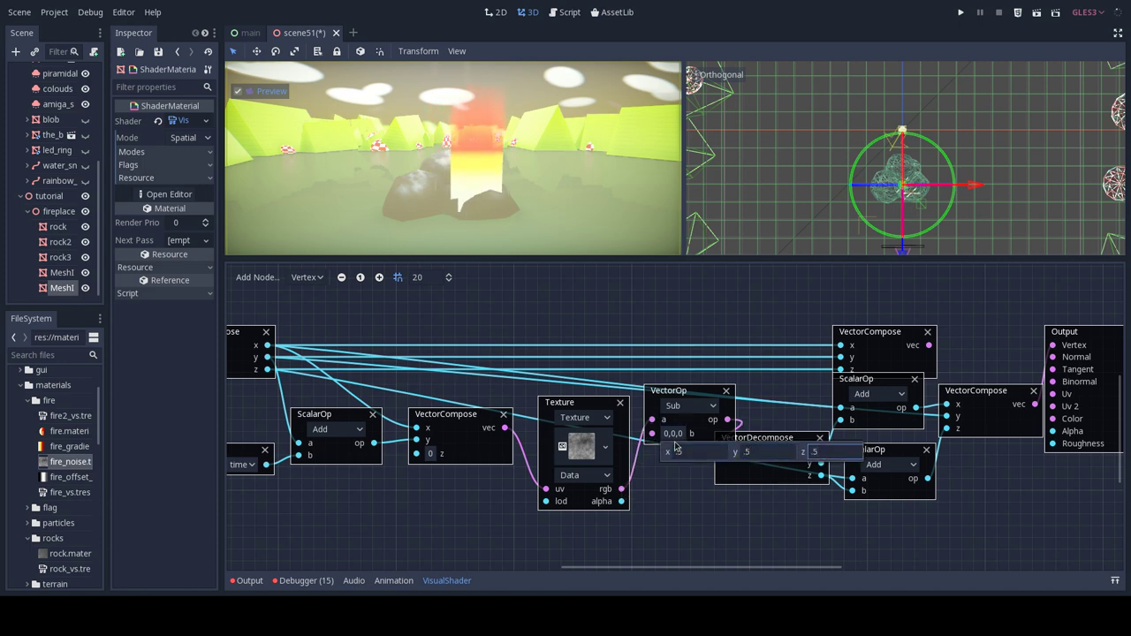
key("Return")
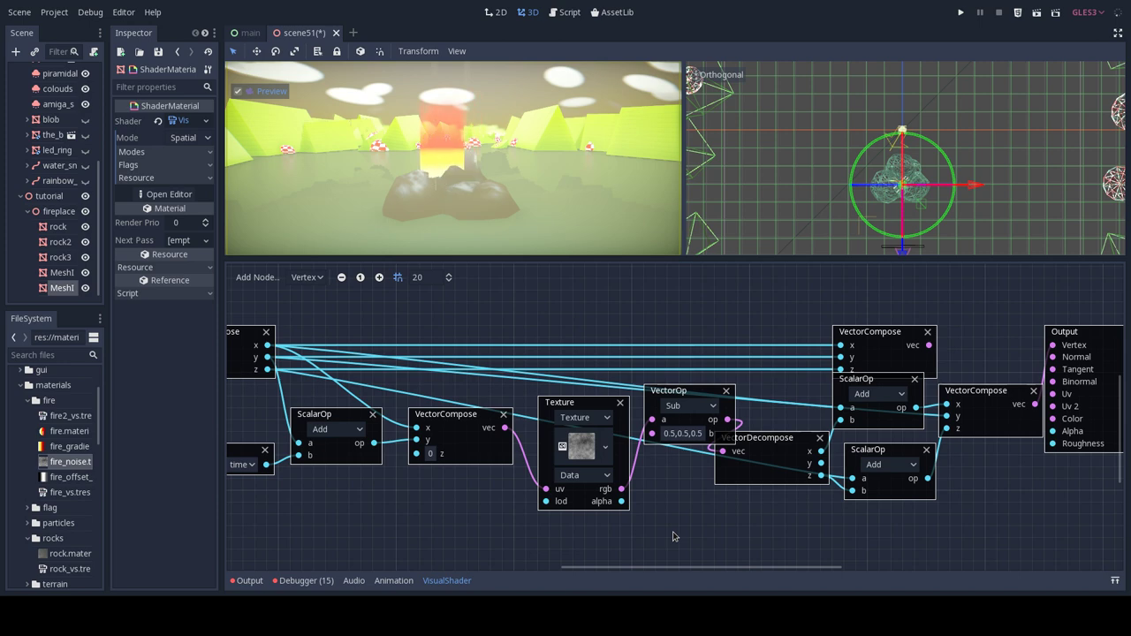
left_click_drag(678, 389, 679, 424)
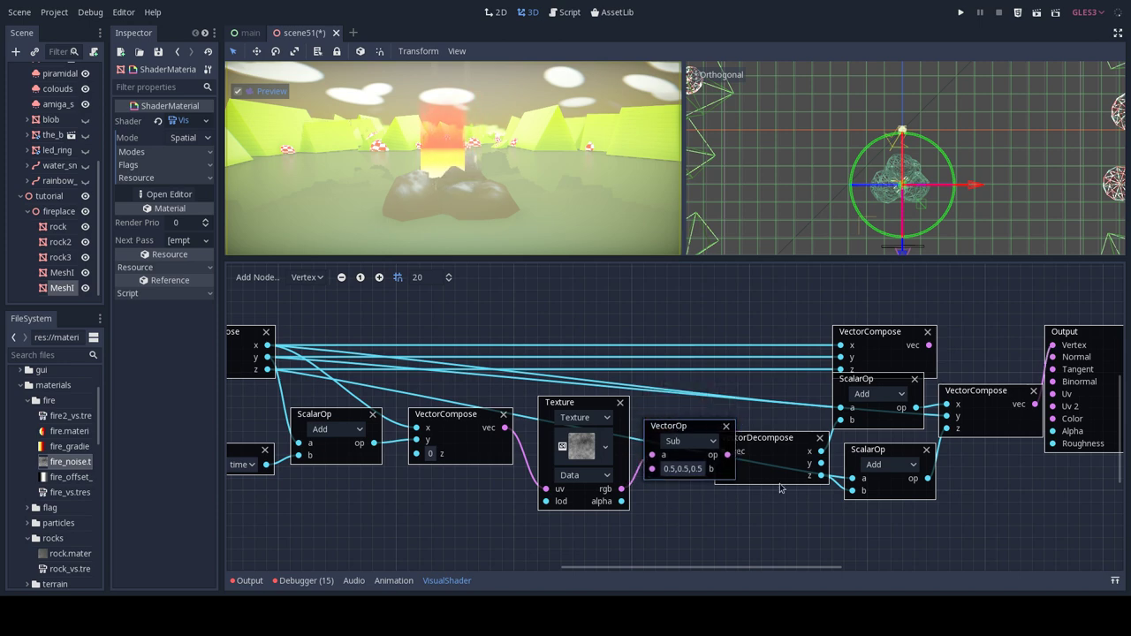
Spread out the end of the graph by moving the Output and both VectorCompose nodes away from the ScalarOps.
scroll(958, 477, "right", 5)
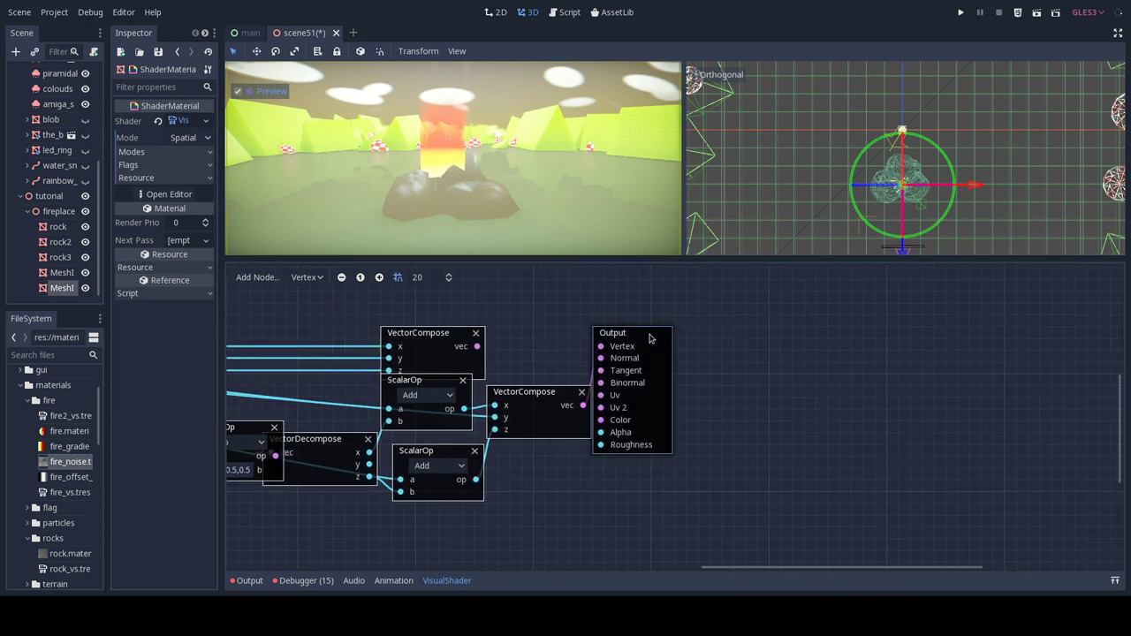
left_click_drag(644, 333, 924, 321)
left_click_drag(411, 333, 611, 298)
left_click_drag(512, 396, 613, 371)
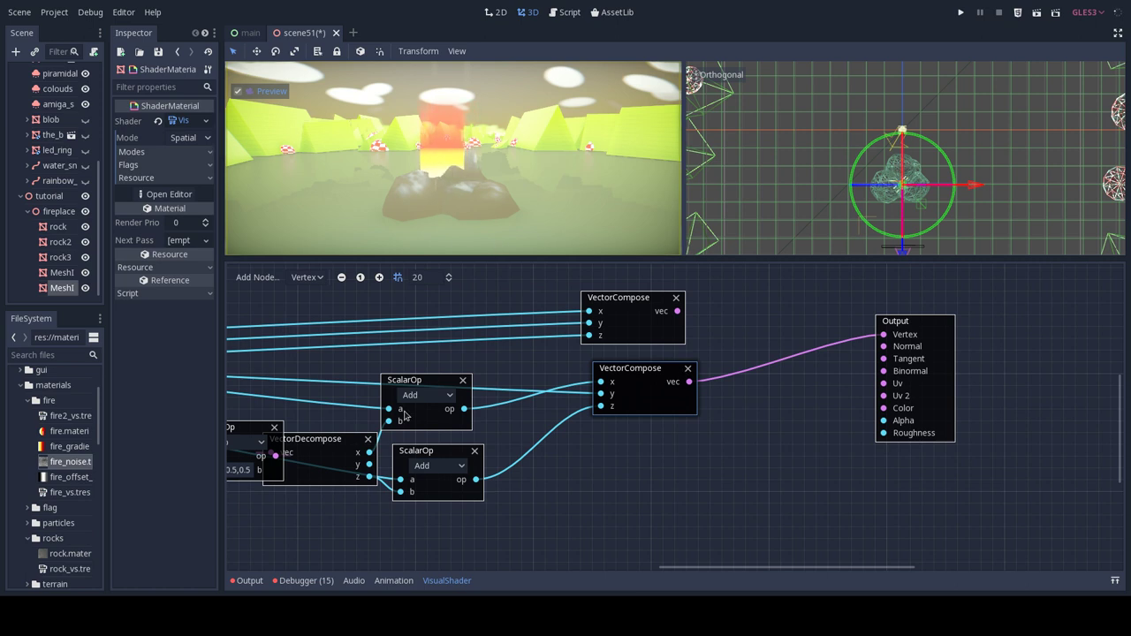
Add a Texture node below the lower VectorCompose and assign the fire_offset gradient texture to it.
left_click(321, 279)
left_click(300, 291)
left_click(257, 278)
left_click(252, 179)
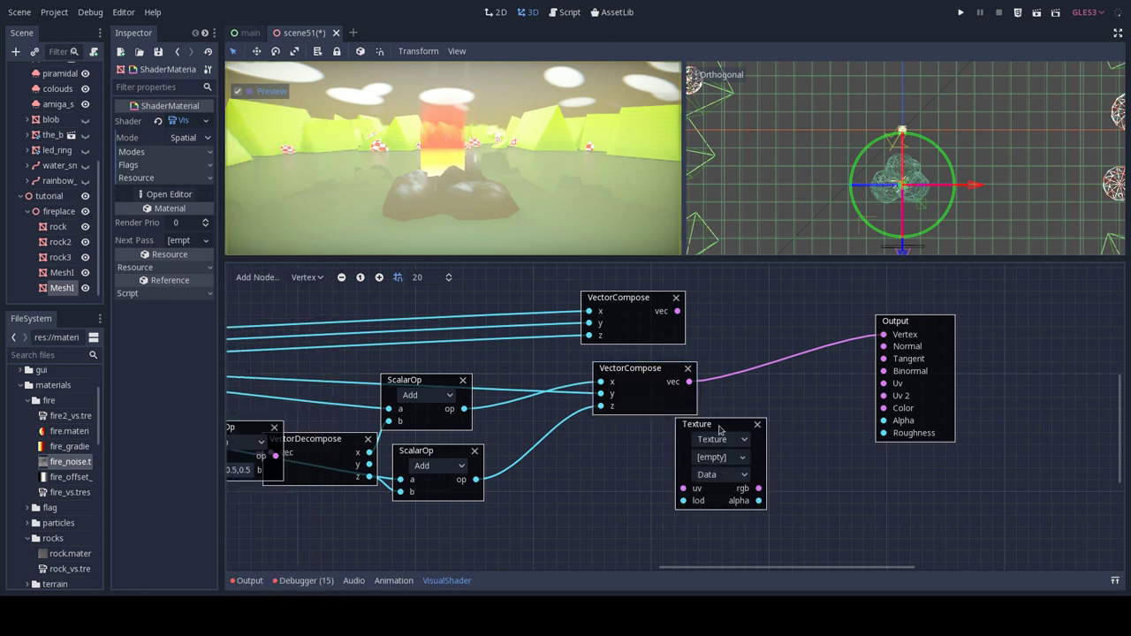
left_click_drag(720, 429, 665, 451)
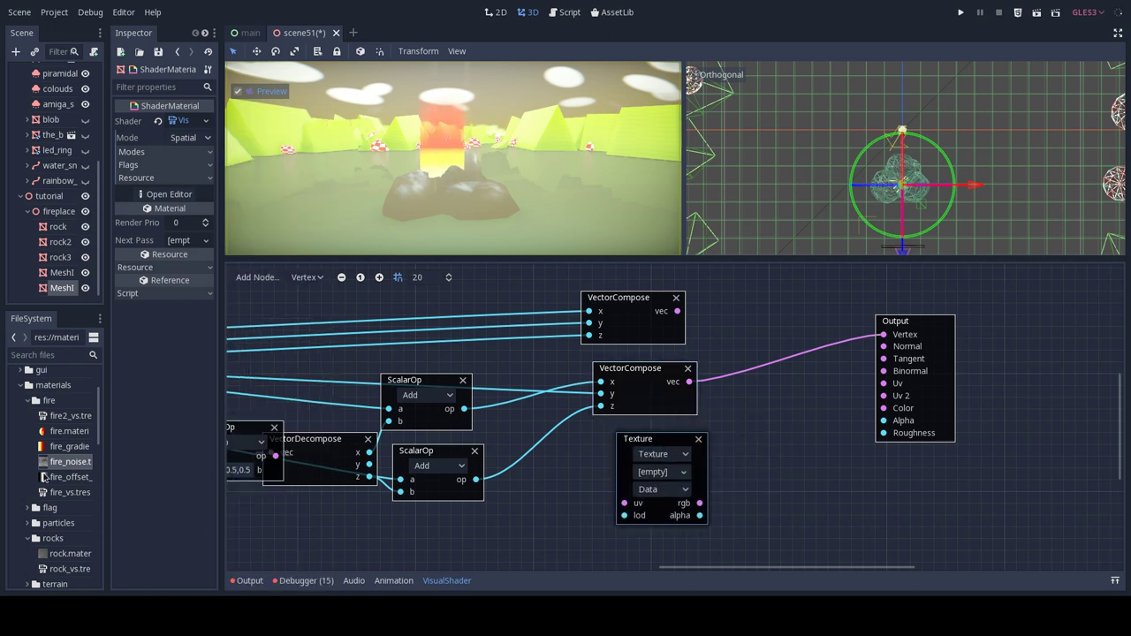
left_click_drag(43, 477, 651, 473)
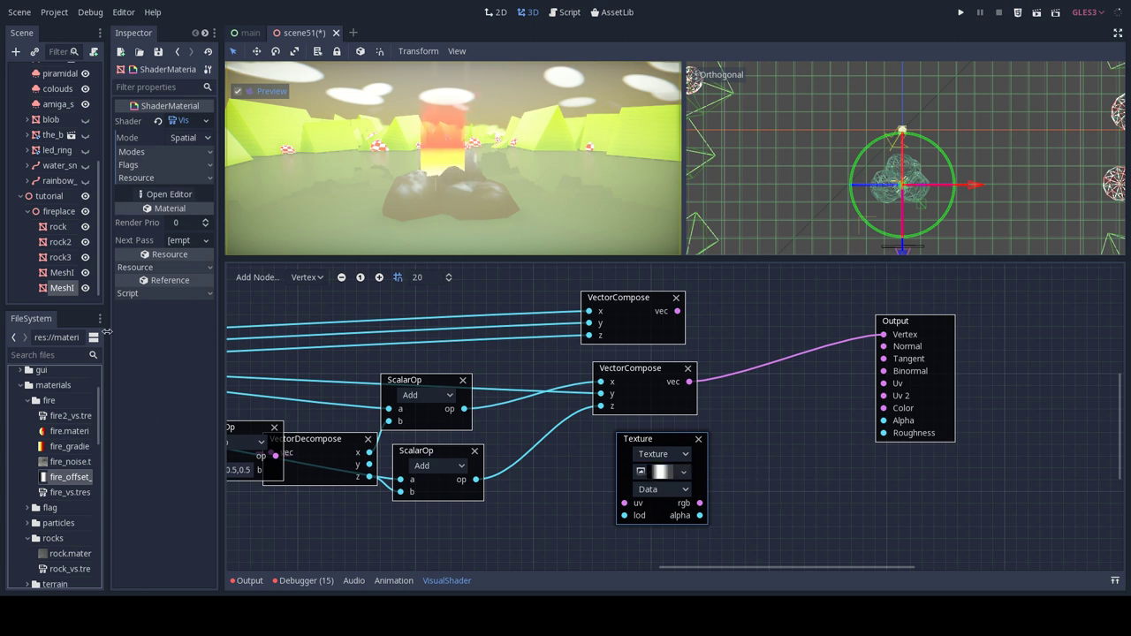
Add an Input node set to uv beside the gradient Texture and connect it to that Texture's uv.
left_click(257, 277)
left_click(297, 588)
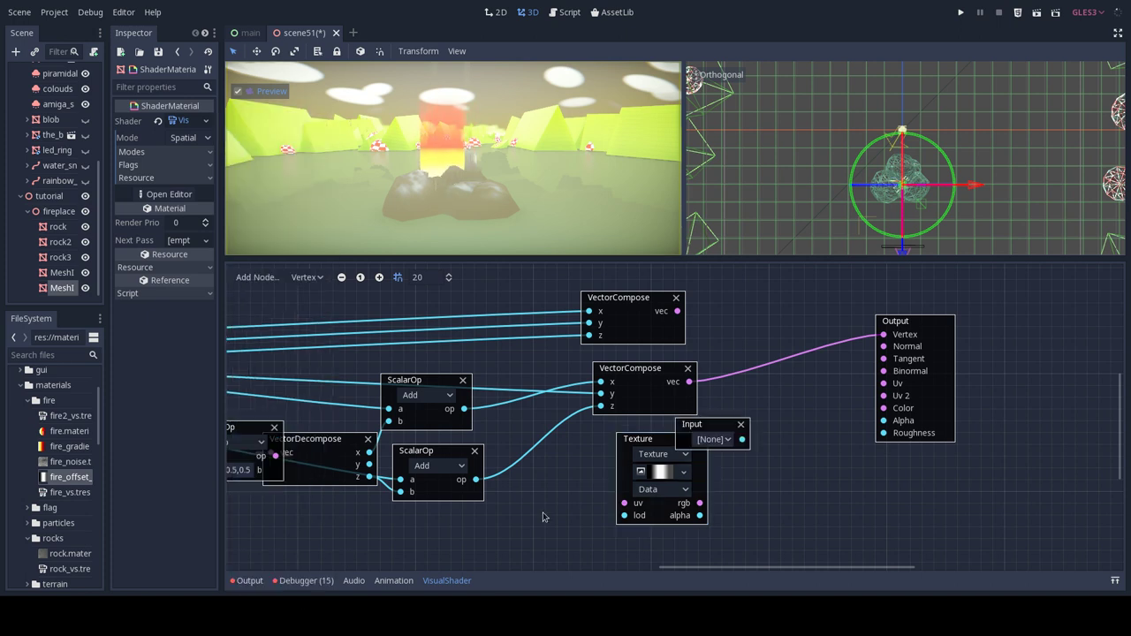
left_click(729, 434)
left_click(707, 425)
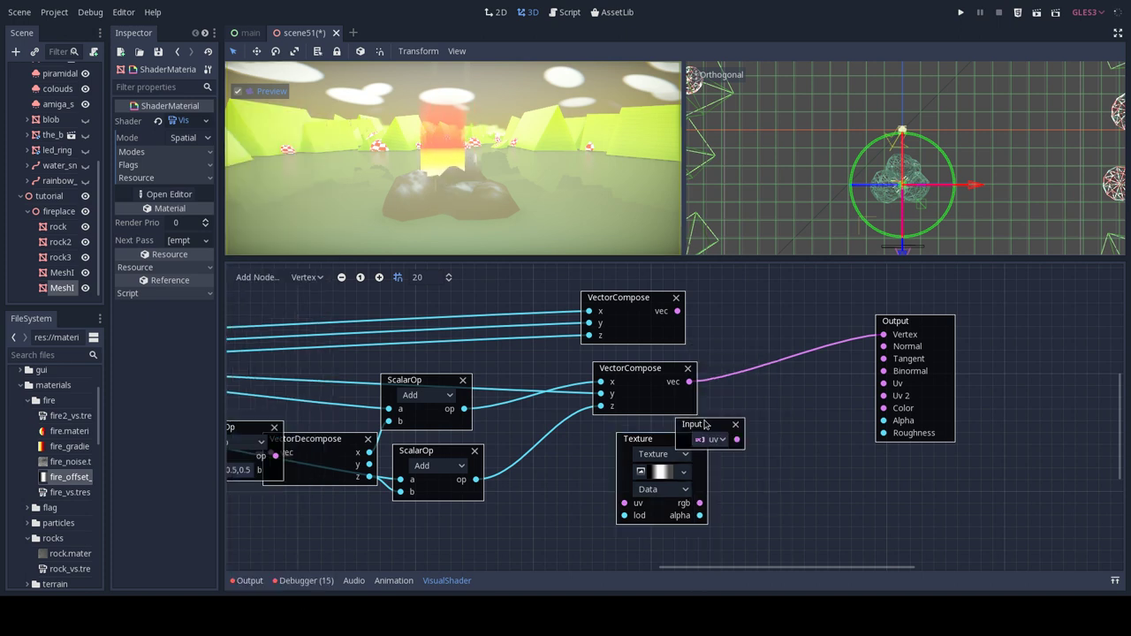
left_click_drag(673, 427, 508, 467)
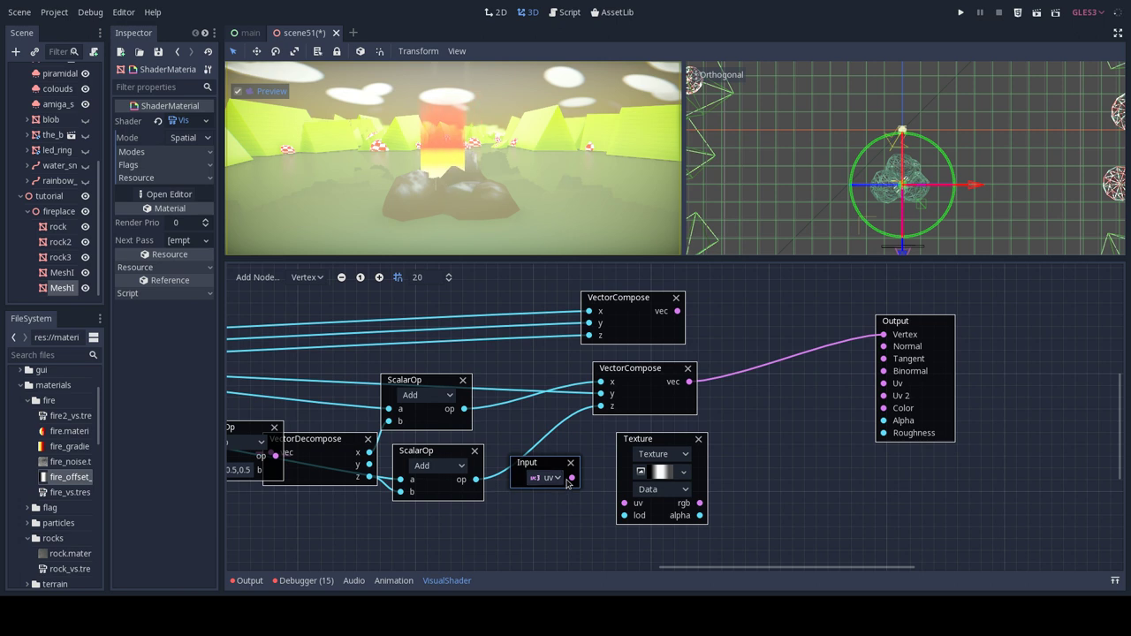
left_click_drag(570, 481, 625, 502)
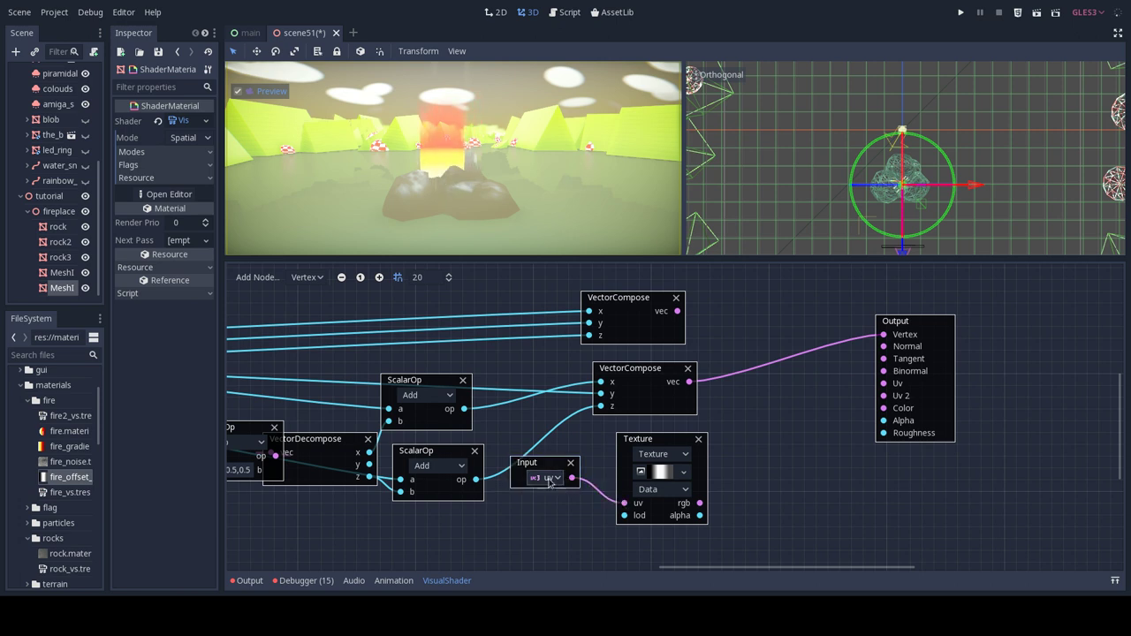
left_click_drag(546, 469, 555, 494)
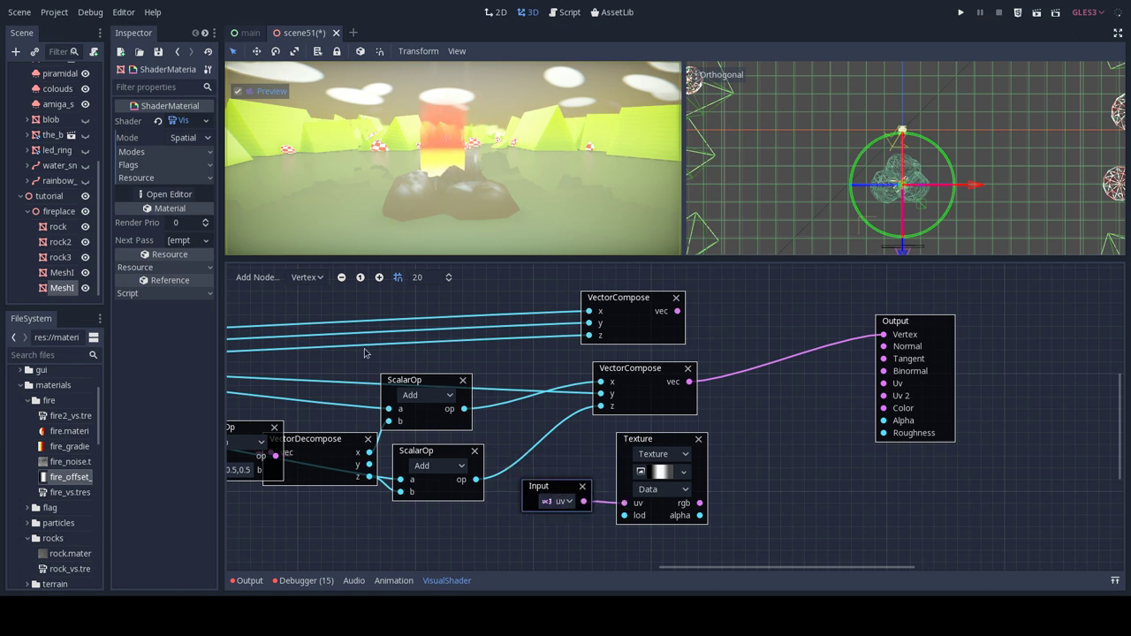
Add a VectorInterp between the VectorCompose nodes and the Output, and connect its mix to the Output's Vertex in place of the existing link.
left_click(267, 282)
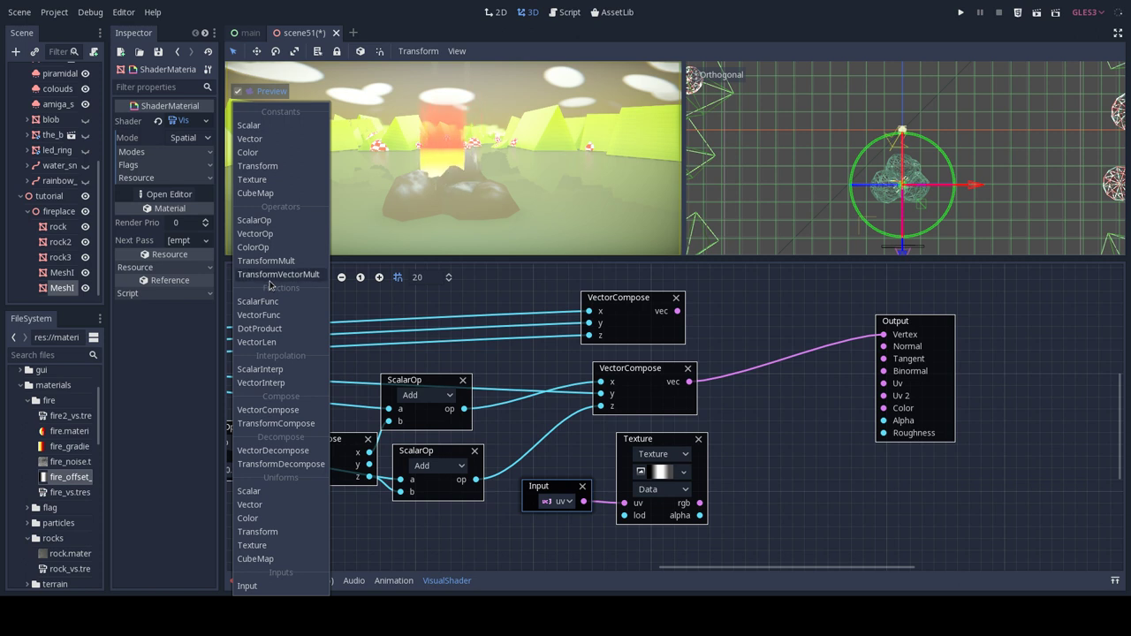
left_click(291, 384)
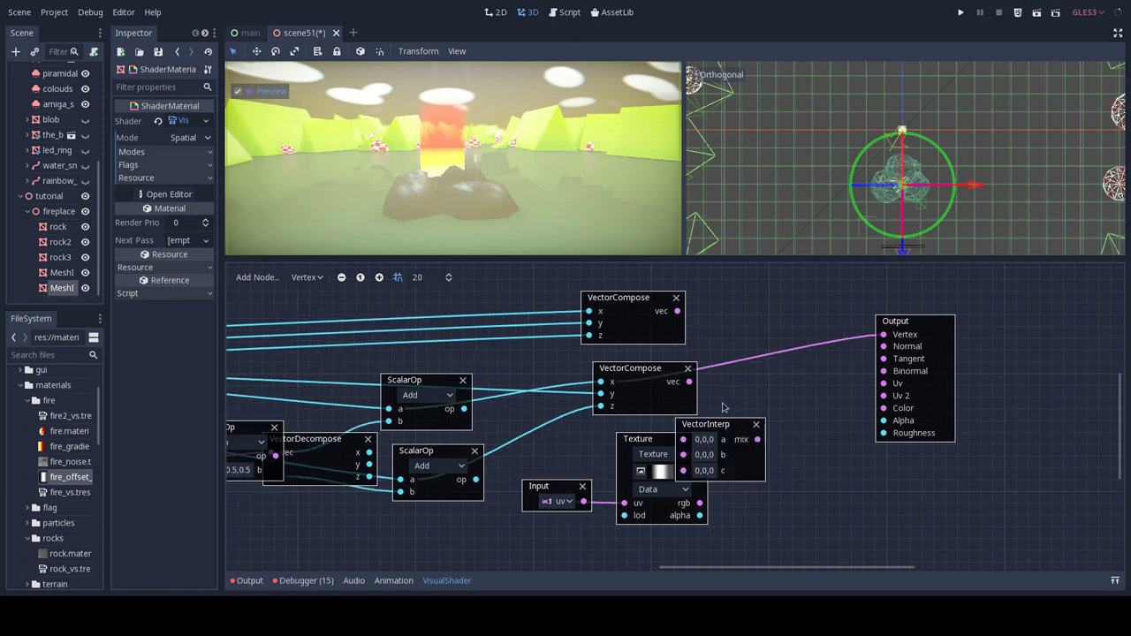
left_click_drag(707, 424, 778, 322)
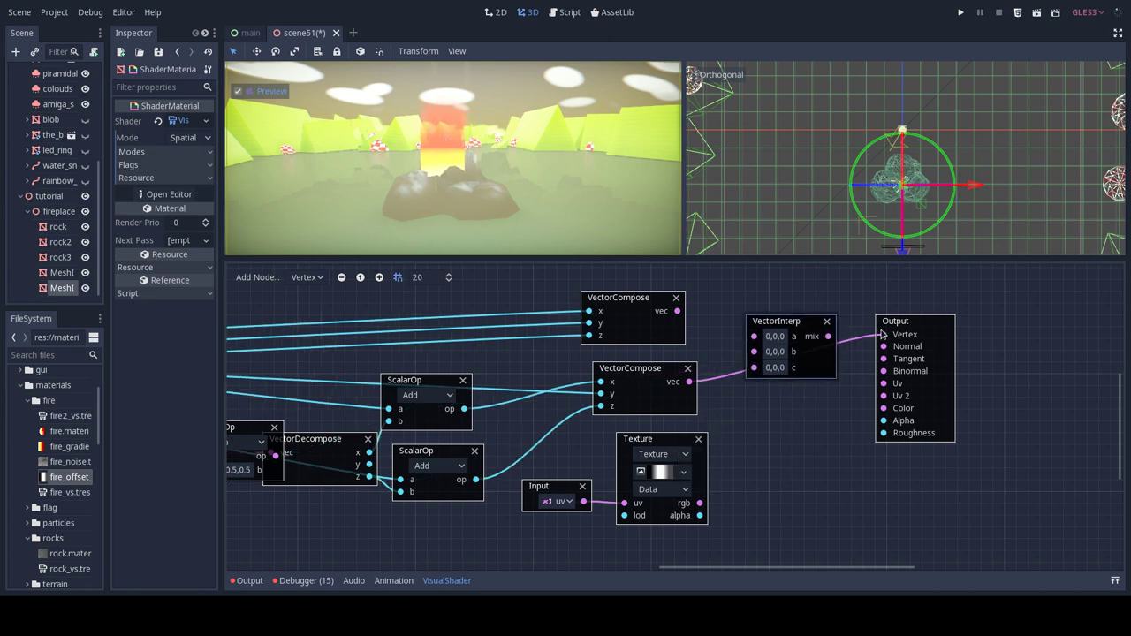
left_click_drag(882, 334, 757, 346)
left_click_drag(828, 336, 883, 341)
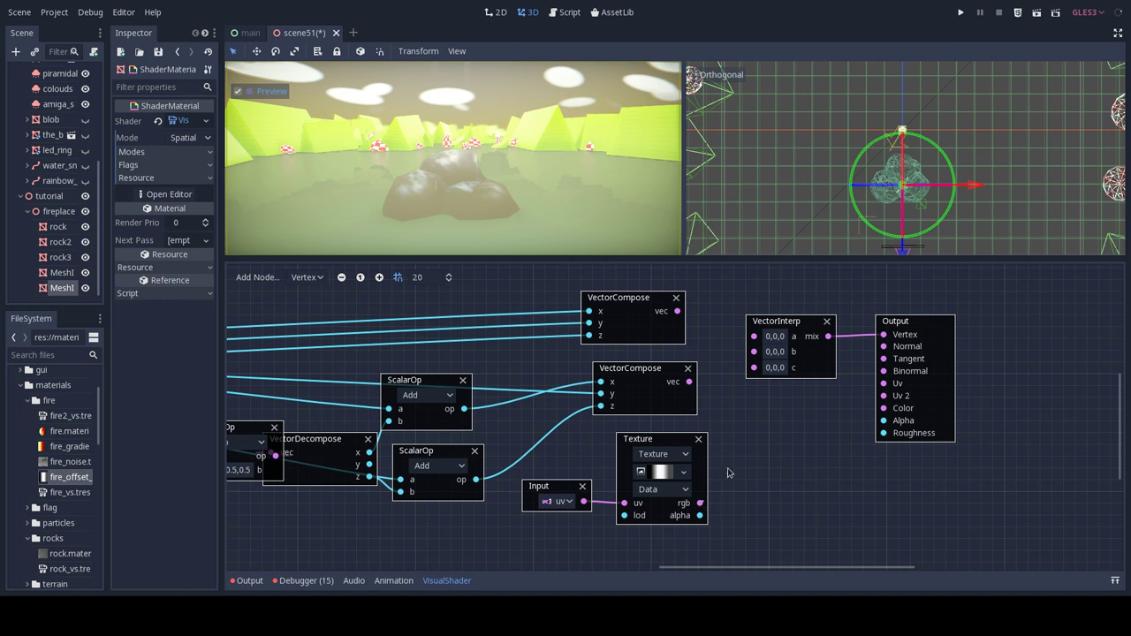
Connect the upper VectorCompose to the VectorInterp's a, the lower one to b, and the gradient Texture's rgb to c.
left_click_drag(700, 503, 754, 368)
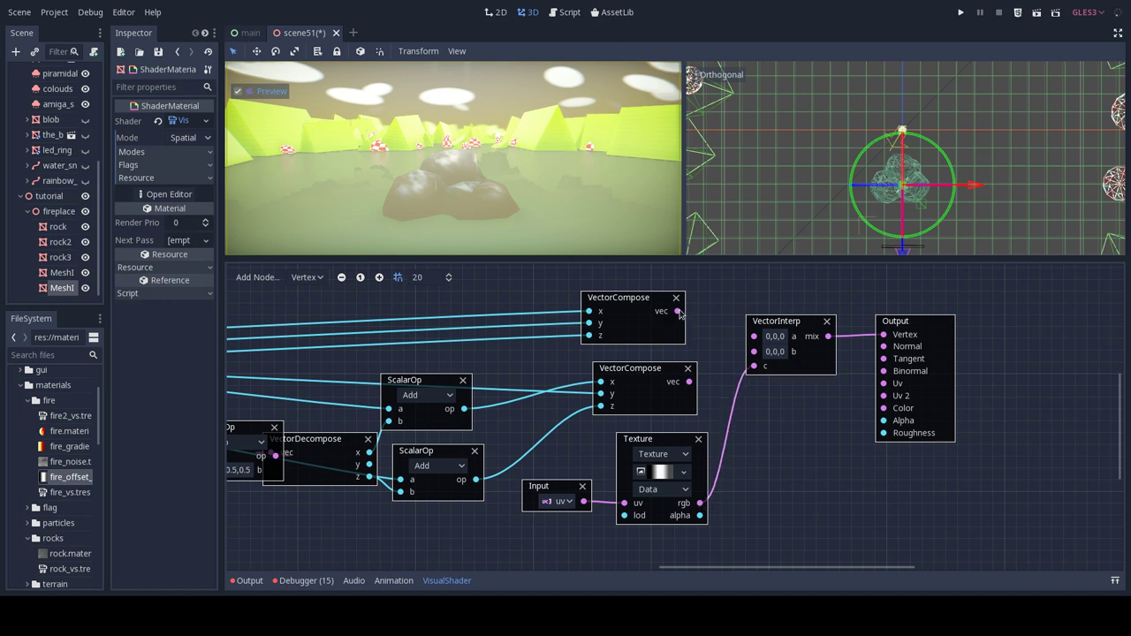
left_click_drag(677, 311, 749, 341)
left_click_drag(688, 381, 754, 349)
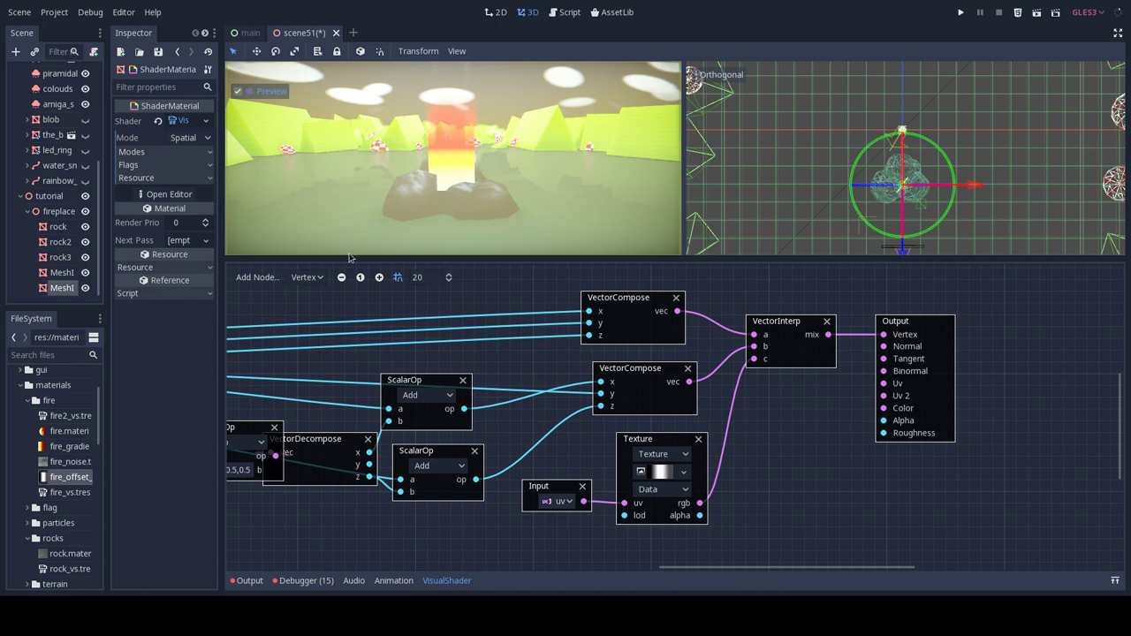
View the fire up close in a single 3D viewport with the shader graph hidden and the camera preview off.
left_click(446, 580)
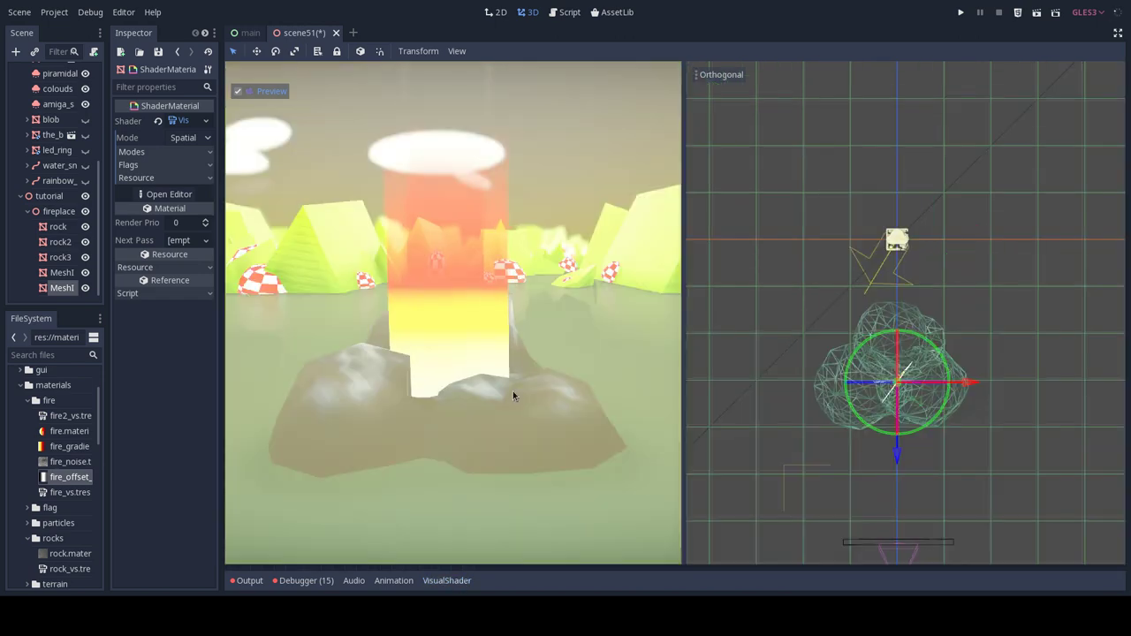
key("ctrl+1")
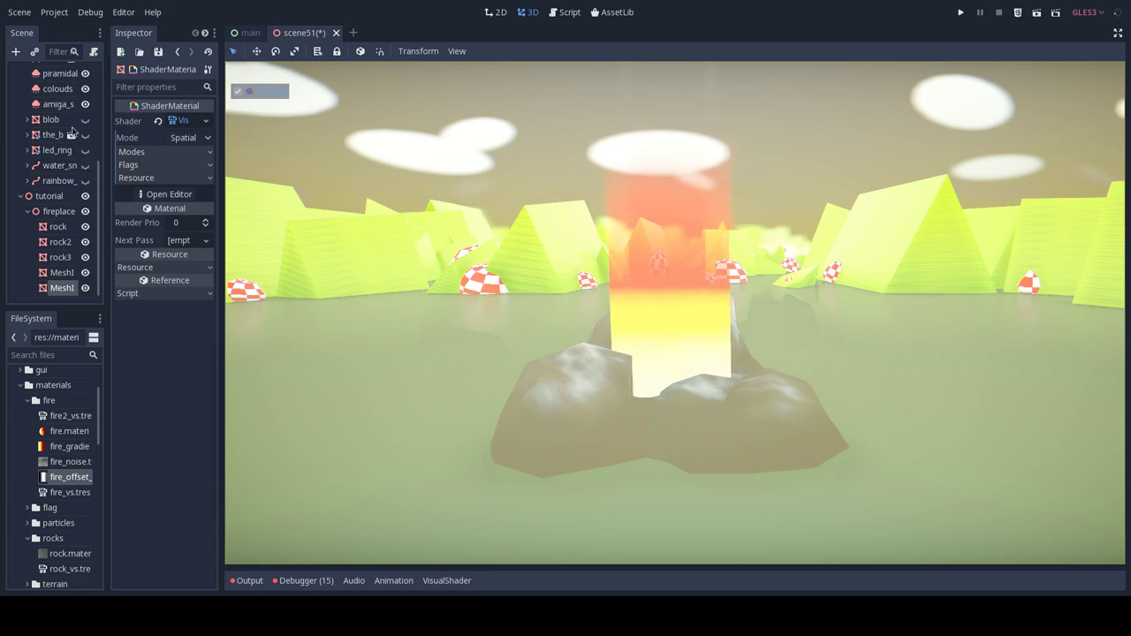
scroll(62, 176, "up", 5)
left_click(237, 91)
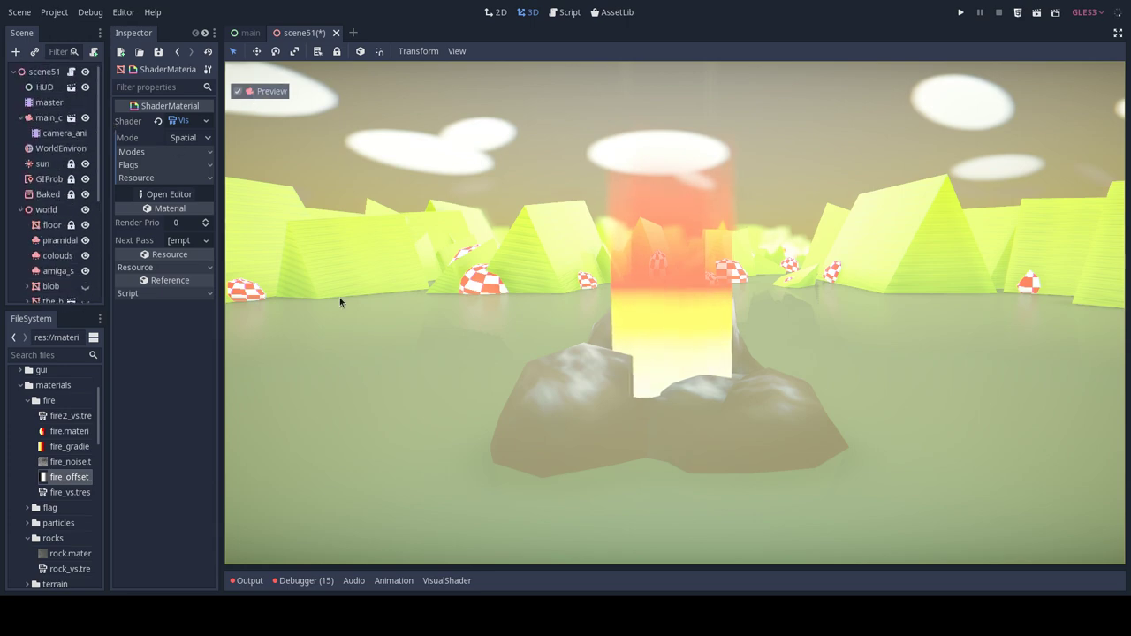
right_click_drag(675, 312, 638, 288)
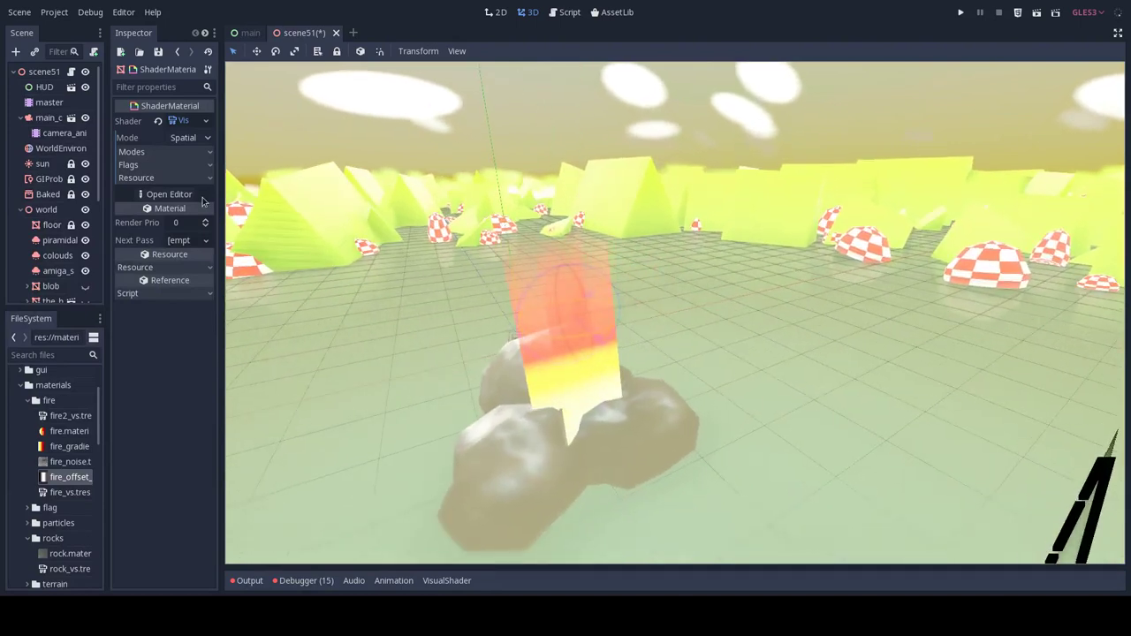
Resize the first fire plane's mesh to 2.27 by 0.39 and lower the plane slightly toward the rocks.
scroll(72, 231, "down", 5)
scroll(73, 231, "down", 1)
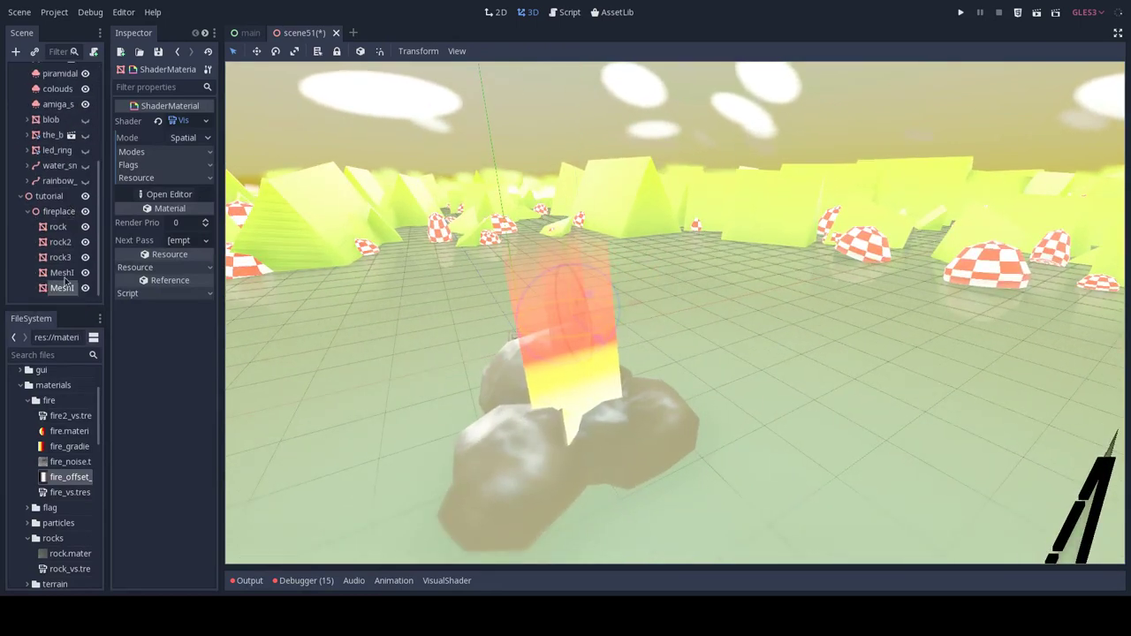
left_click(62, 273)
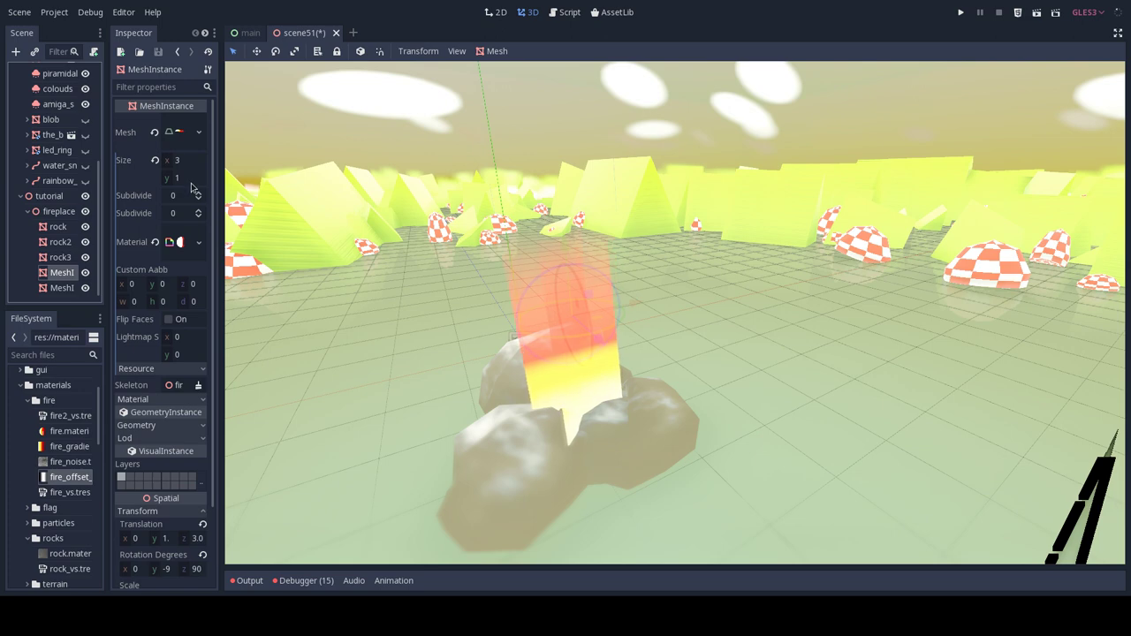
left_click_drag(186, 177, 167, 162)
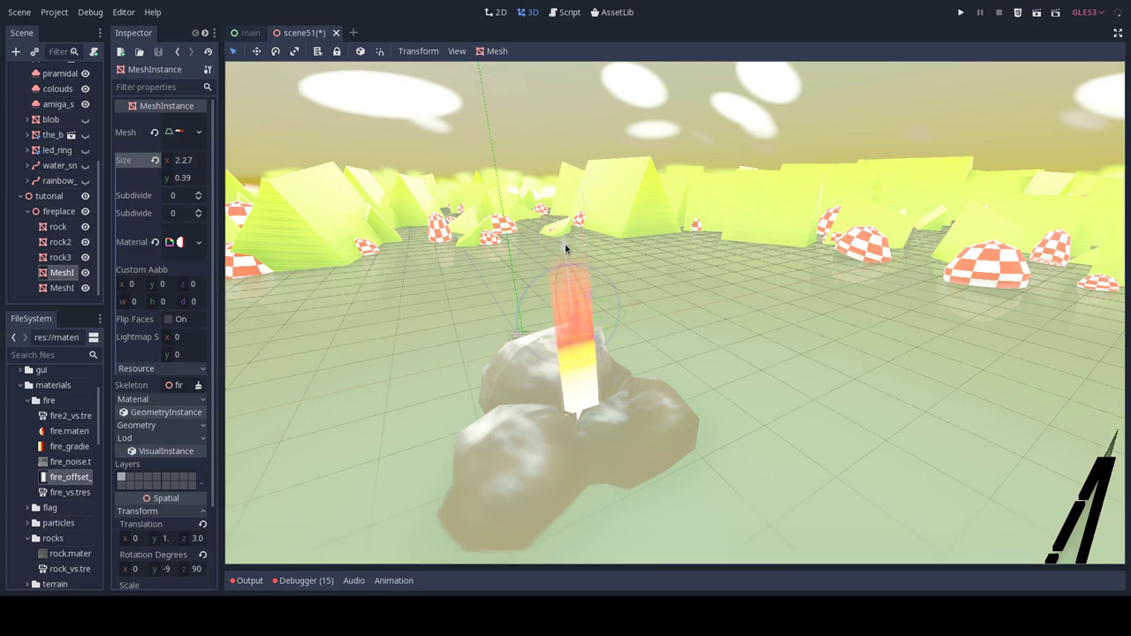
left_click_drag(565, 244, 570, 256)
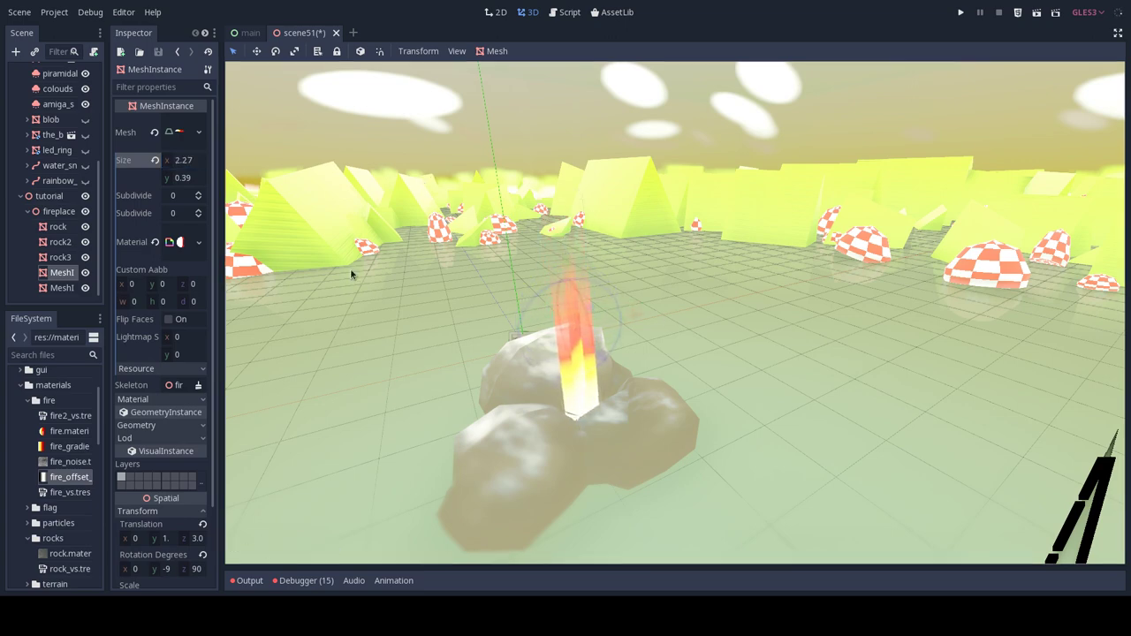
Switch to four viewports and duplicate the fire plane, placing the copy beside the original flame over the rocks.
key("ctrl+4")
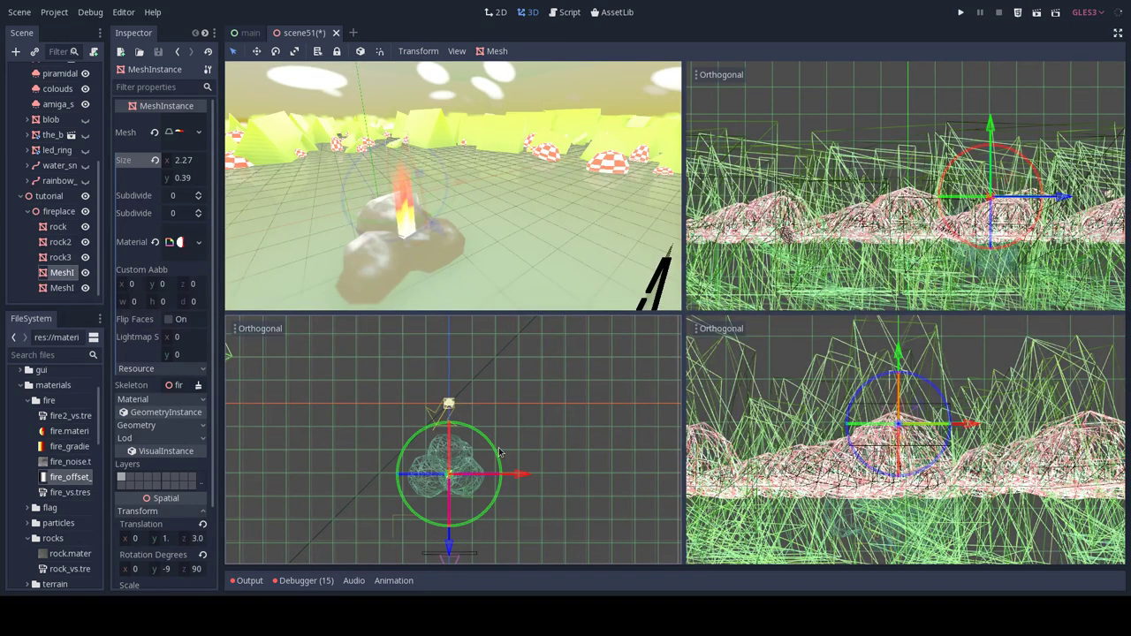
scroll(470, 500, "up", 2)
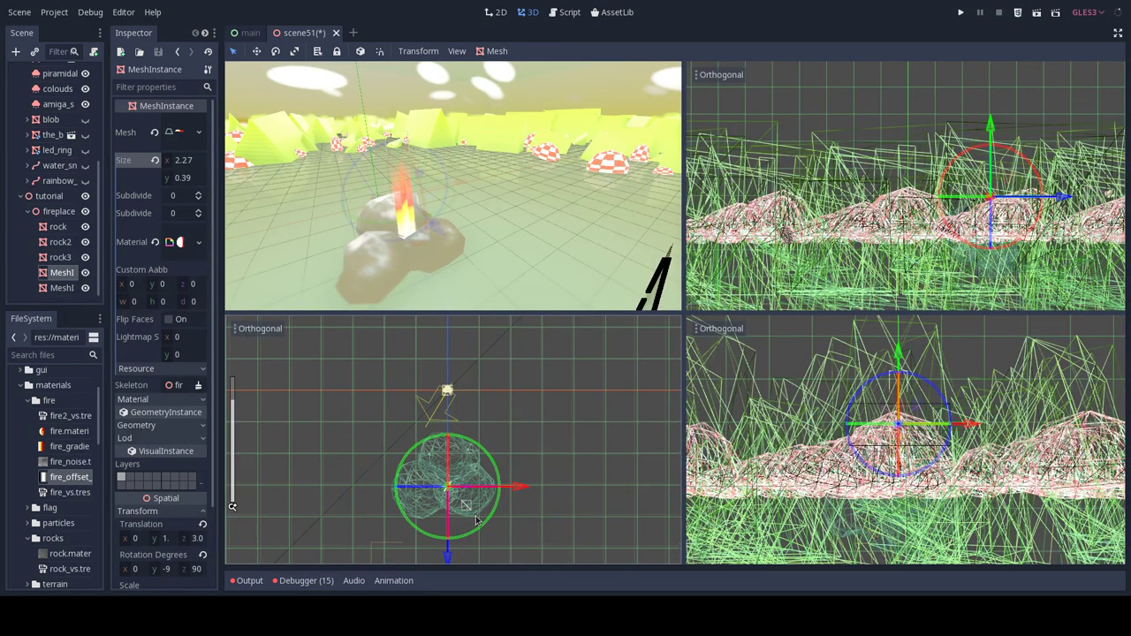
key("ctrl+d")
left_click_drag(463, 503, 493, 493)
Duplicate the fire plane twice more around the rocks, lowering the first new copy and raising the second for varied flame heights.
key("ctrl+d")
left_click_drag(917, 361, 919, 377)
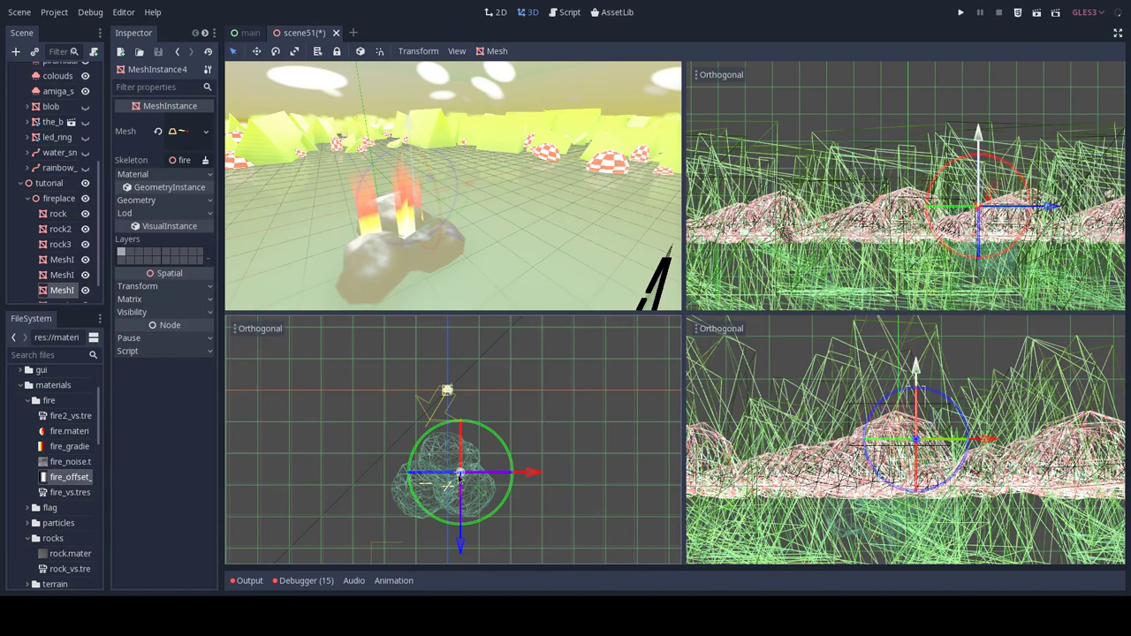
mouse_move(482, 496)
left_mouse_down()
mouse_move(491, 496)
mouse_move(459, 495)
mouse_move(475, 486)
left_mouse_up()
key("ctrl+d")
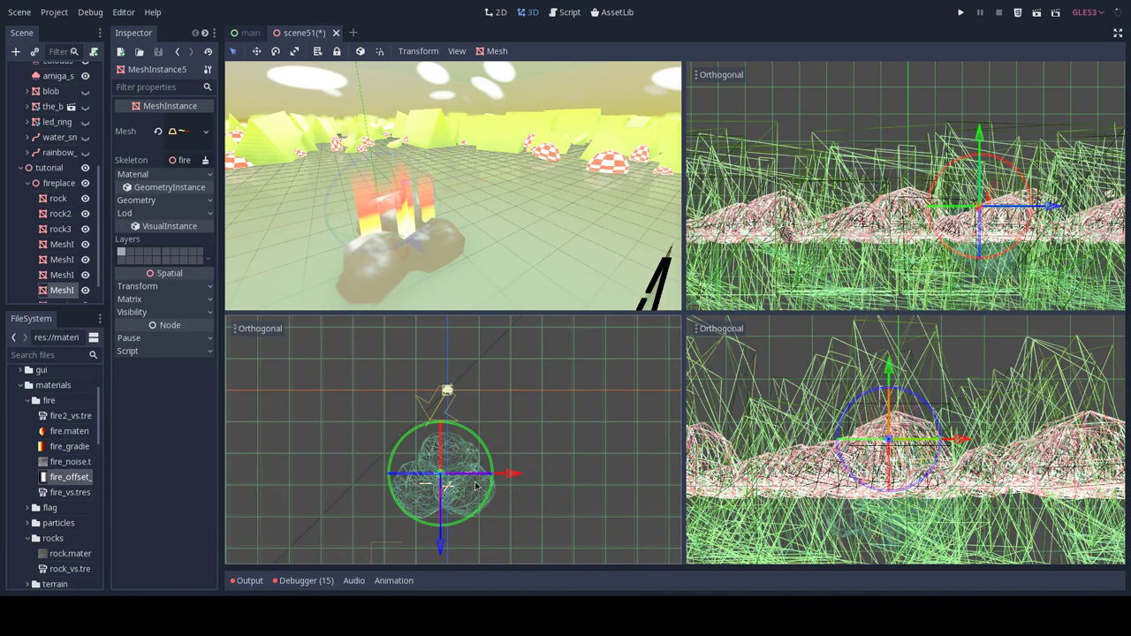
left_click_drag(888, 369, 889, 340)
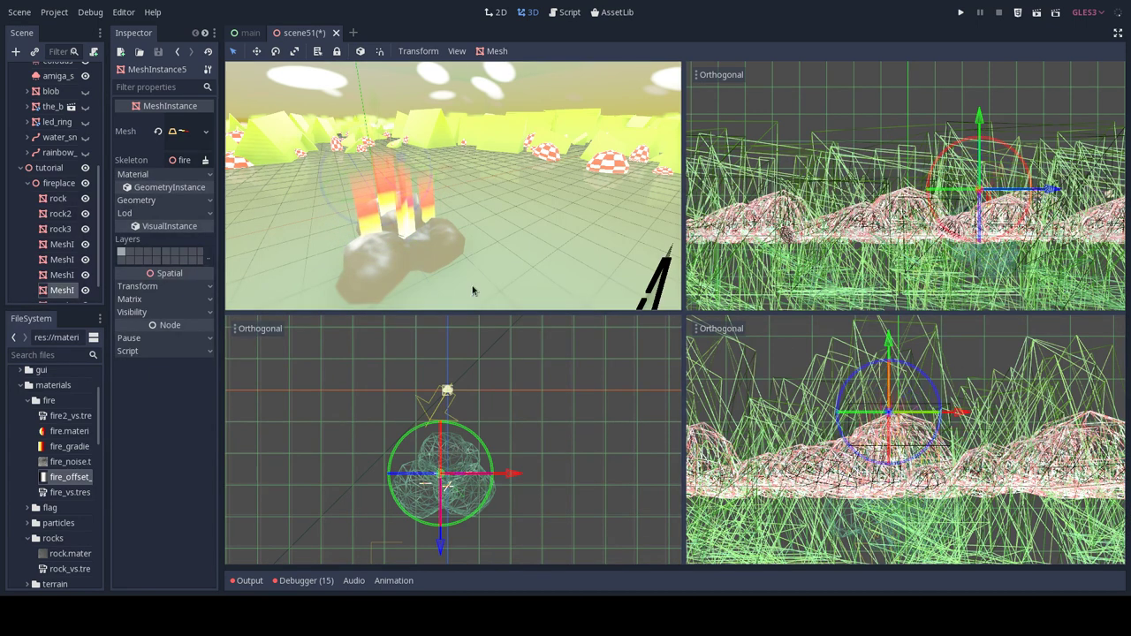
Resize the selected fire plane's mesh to 2.86 by 0.55.
left_click(180, 132)
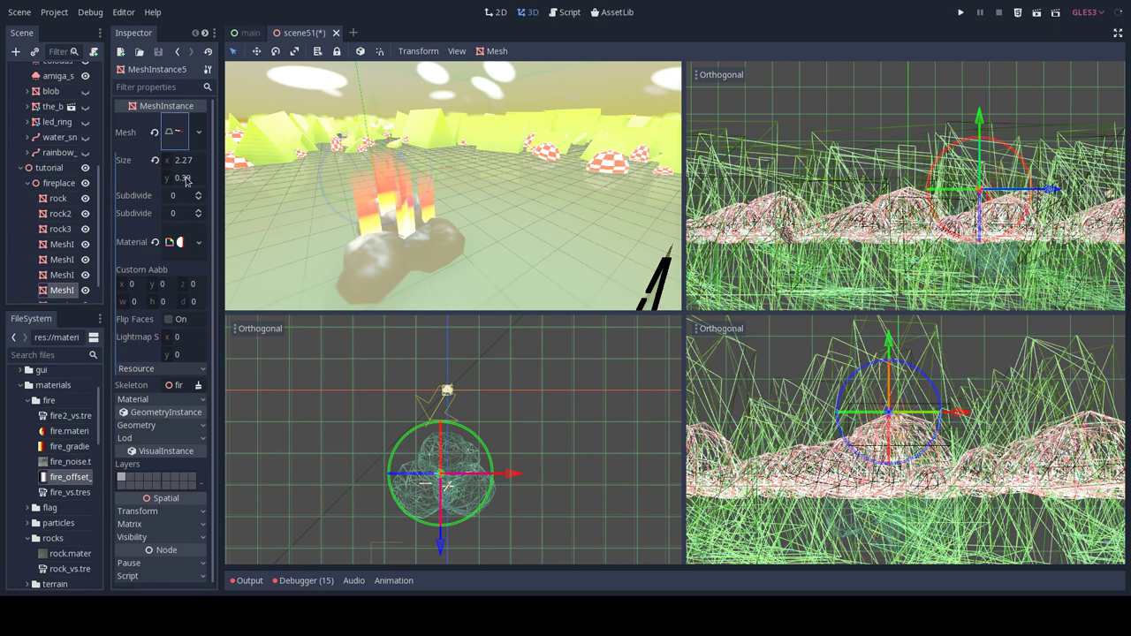
left_click_drag(187, 180, 205, 161)
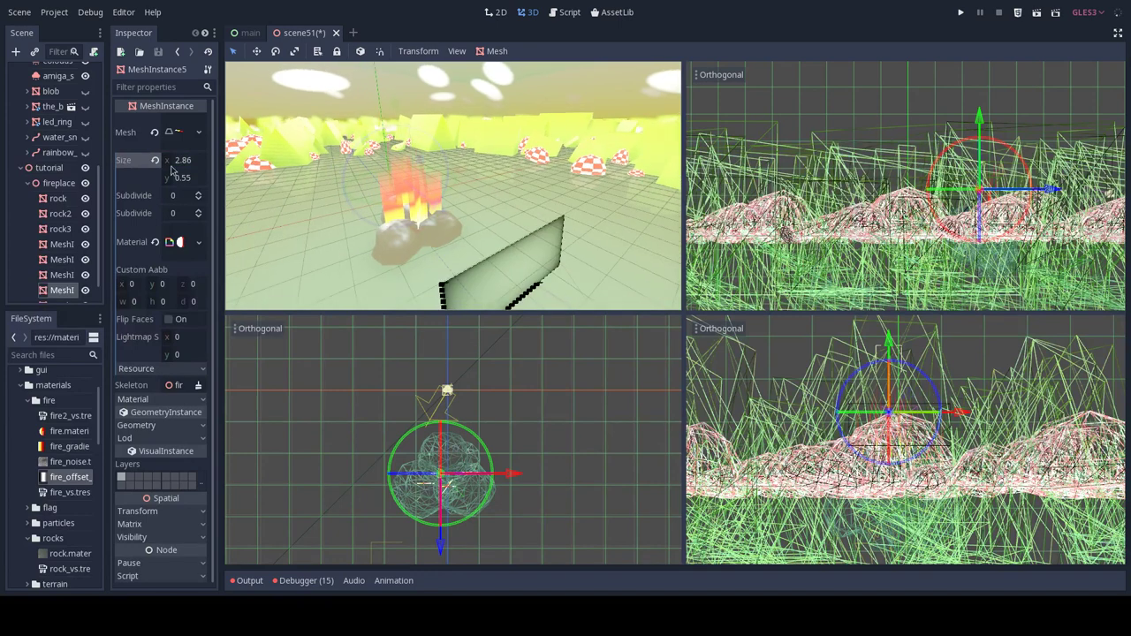
Select main_camera and preview the fireplace through it in the perspective viewport.
scroll(51, 115, "up", 5)
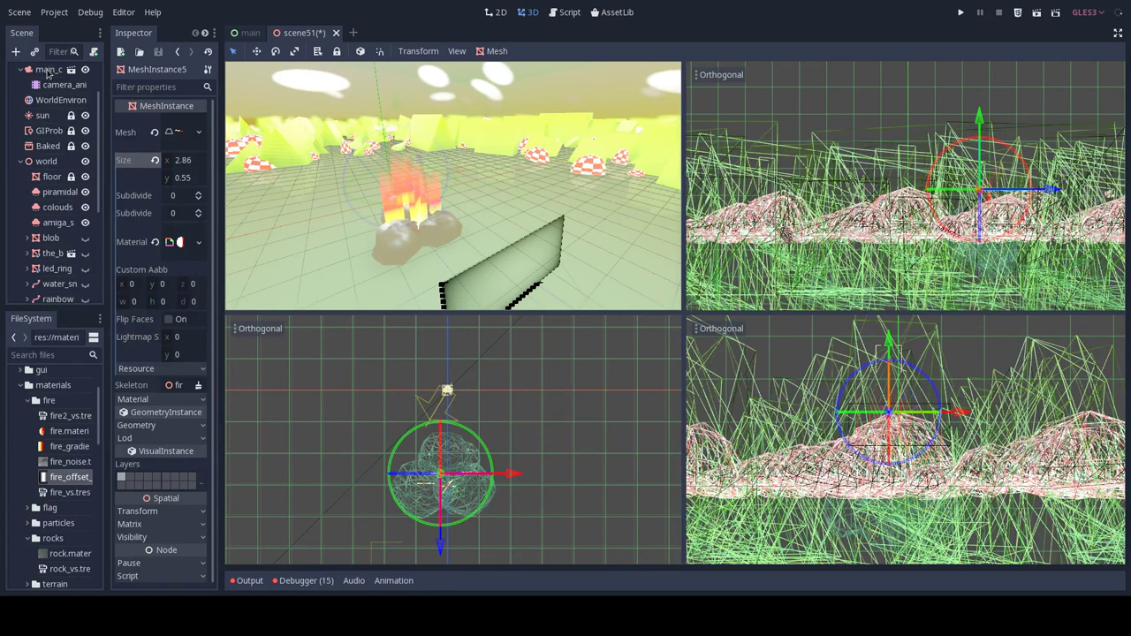
left_click(50, 71)
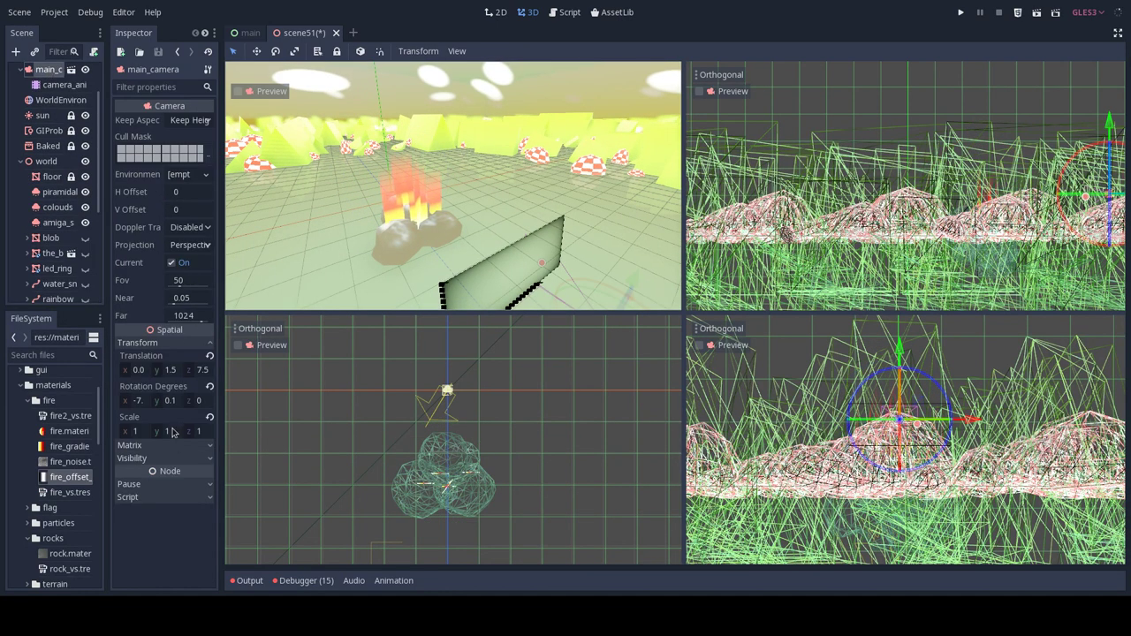
left_click(267, 92)
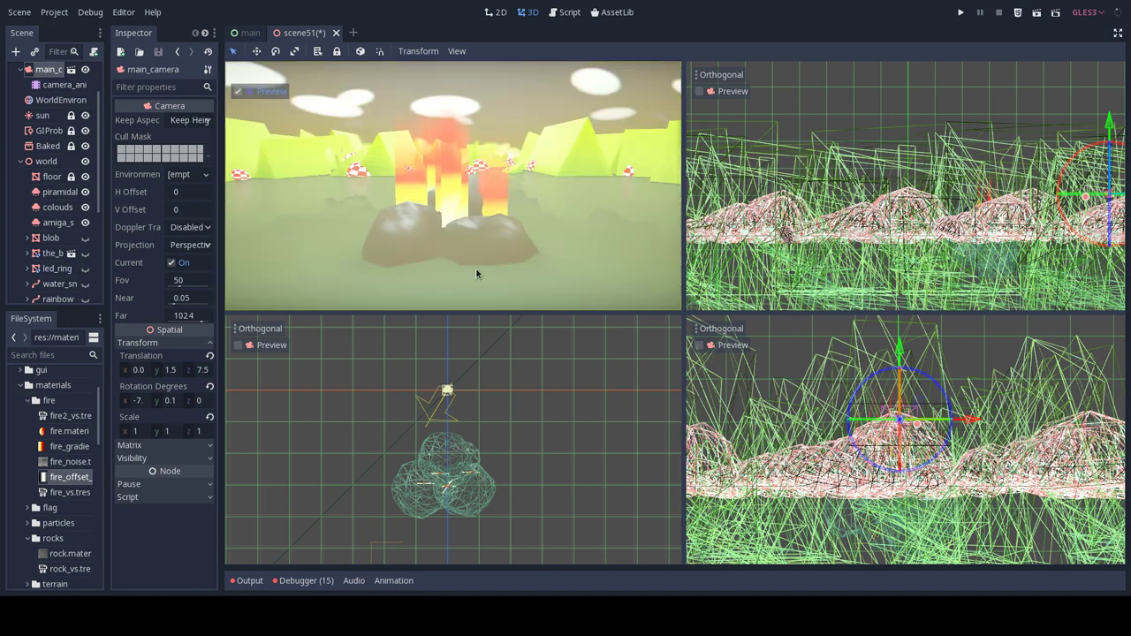
In the fire shader animation at 1 s, move main_camera to about X 3.0, Y 1.8, Z 7.2 and key its Y rotation at about 13°.
left_click(58, 84)
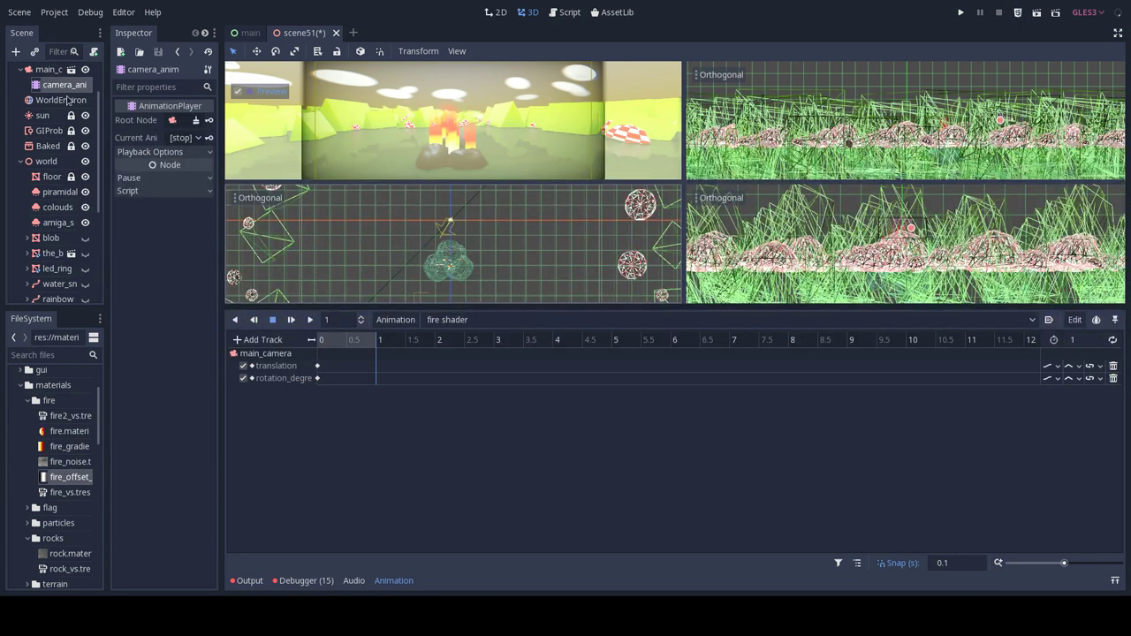
left_click(55, 71)
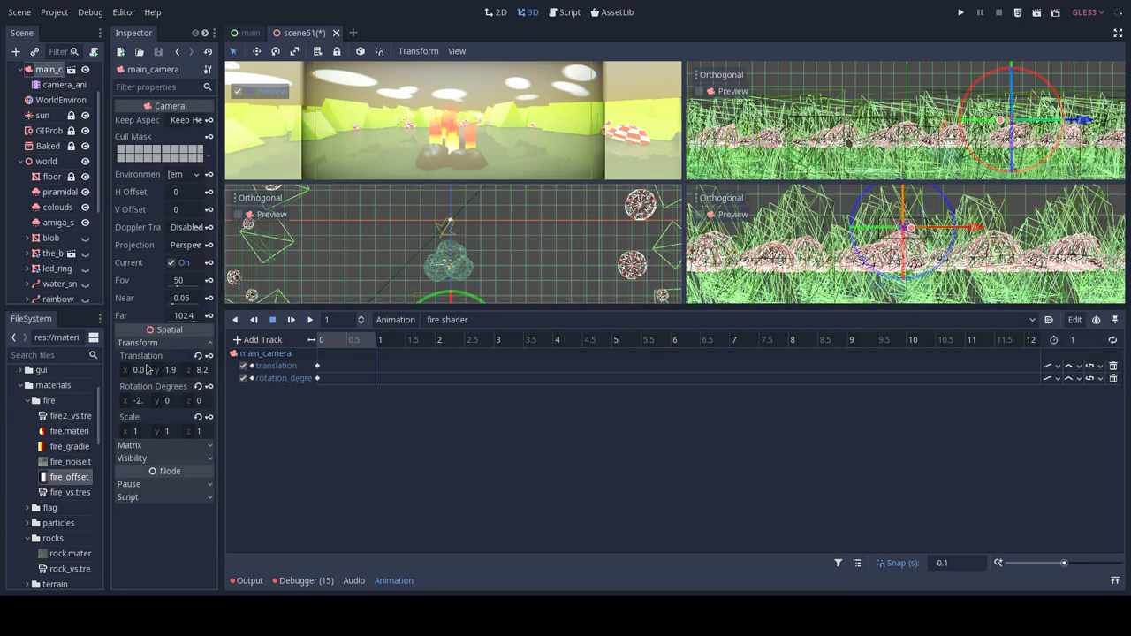
mouse_move(194, 373)
left_mouse_down()
mouse_move(164, 374)
mouse_move(175, 373)
left_mouse_up()
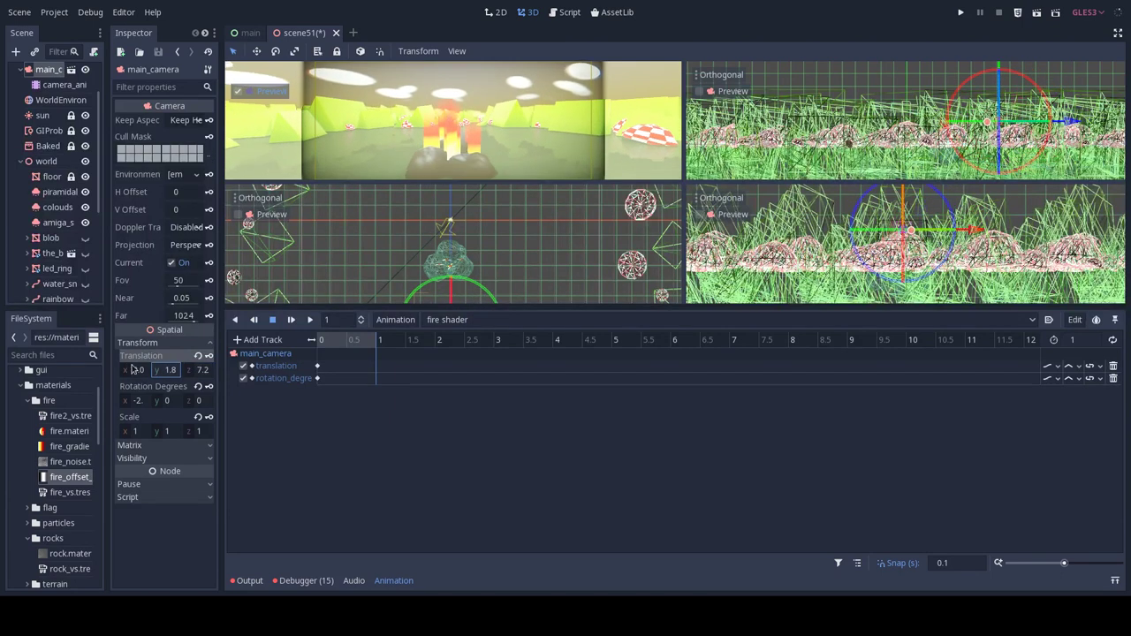
left_click_drag(132, 370, 157, 370)
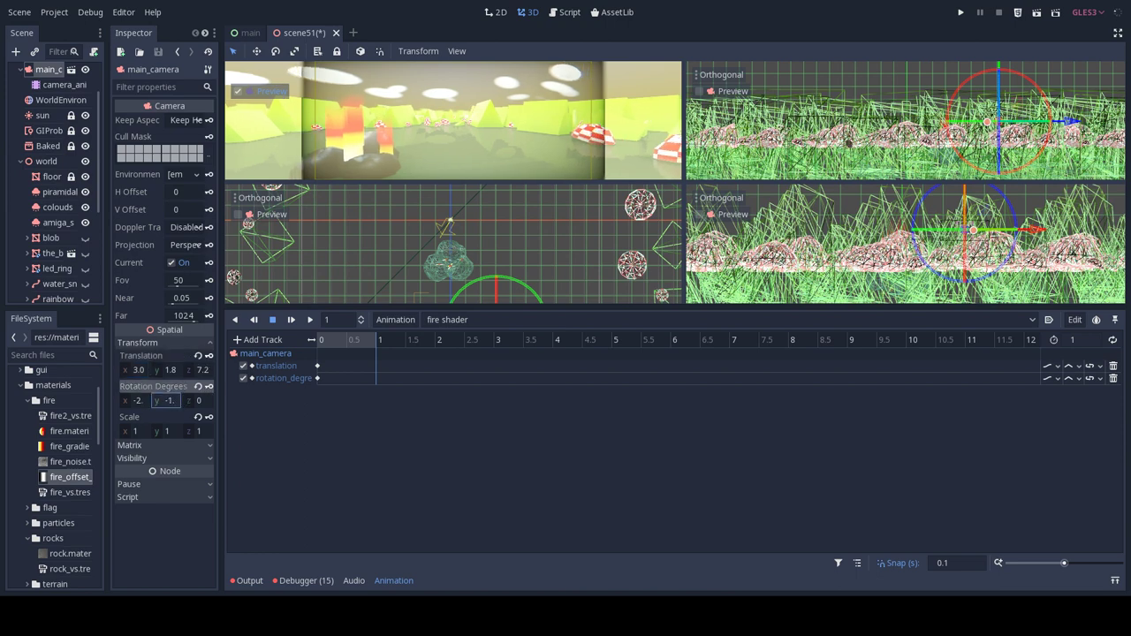
left_click_drag(168, 400, 173, 402)
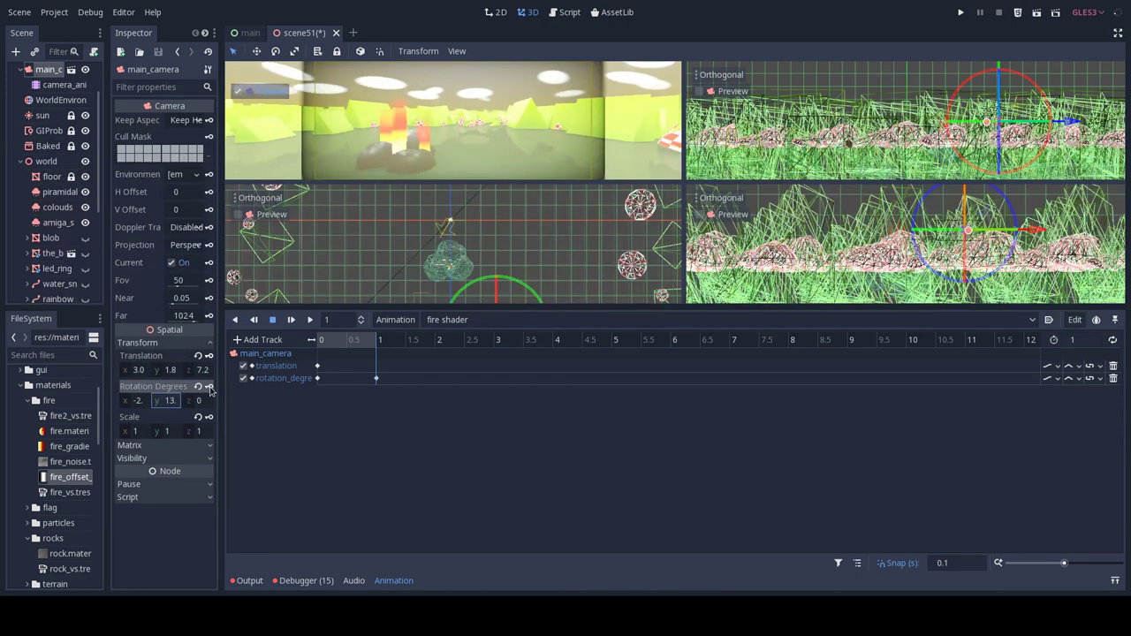
Lengthen the fire shader animation to 5 s with looping on and move the second rotation key to 4.9 s.
left_click_drag(378, 340, 307, 346)
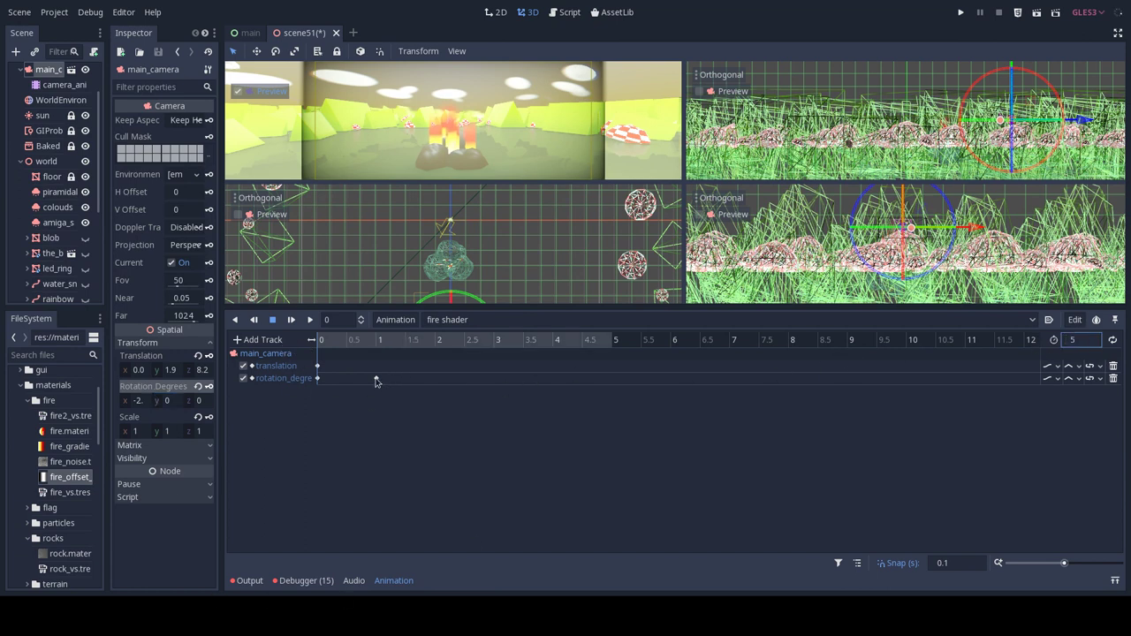
left_click_drag(376, 379, 580, 374)
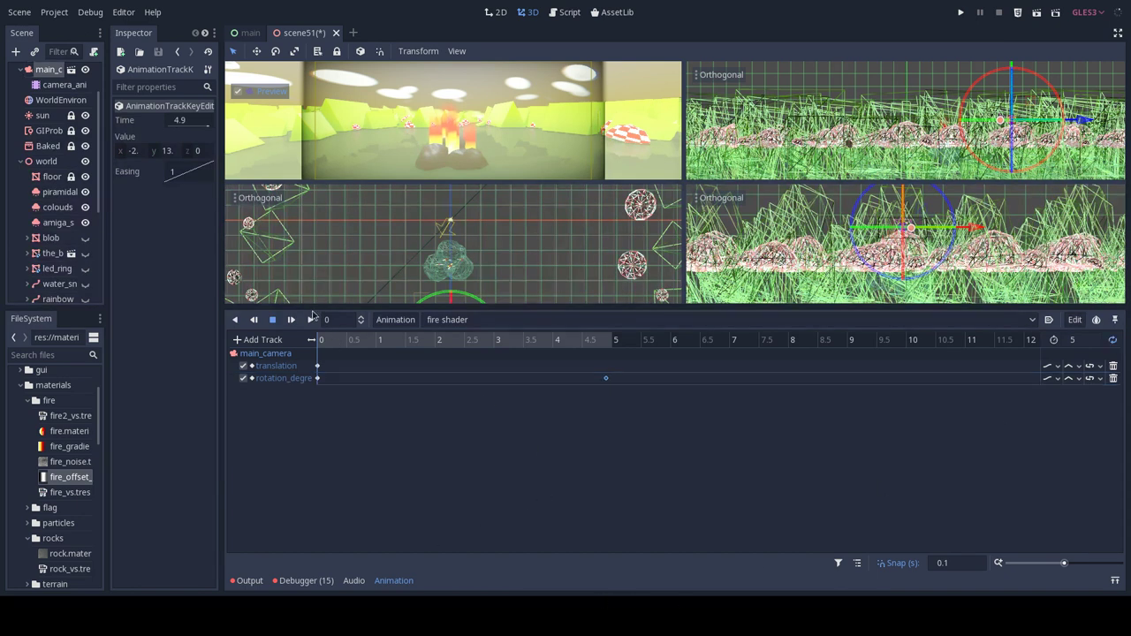
Play the camera animation in a single viewport with the animation editor hidden, watching the fire briefly in the distraction-free view.
key("ctrl+1")
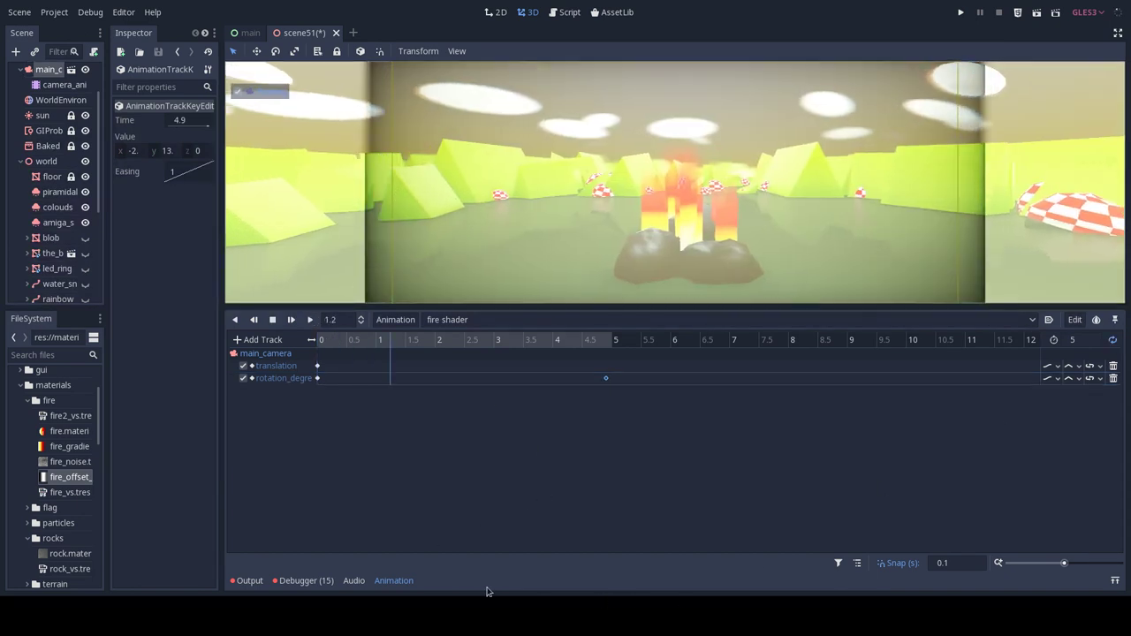
left_click(393, 581)
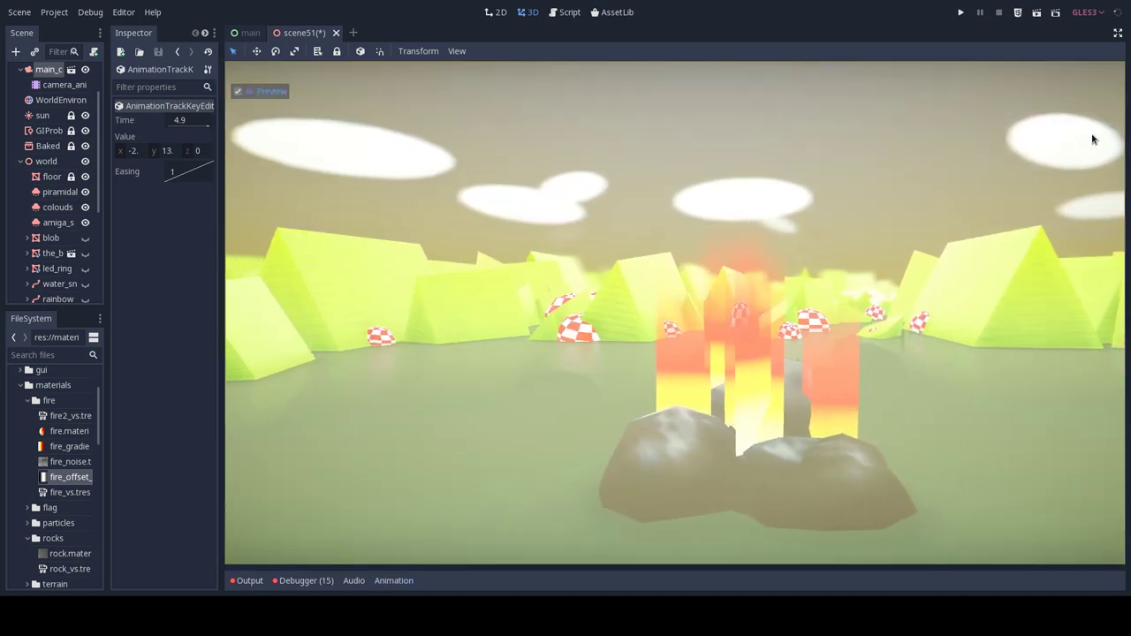
left_click(1117, 33)
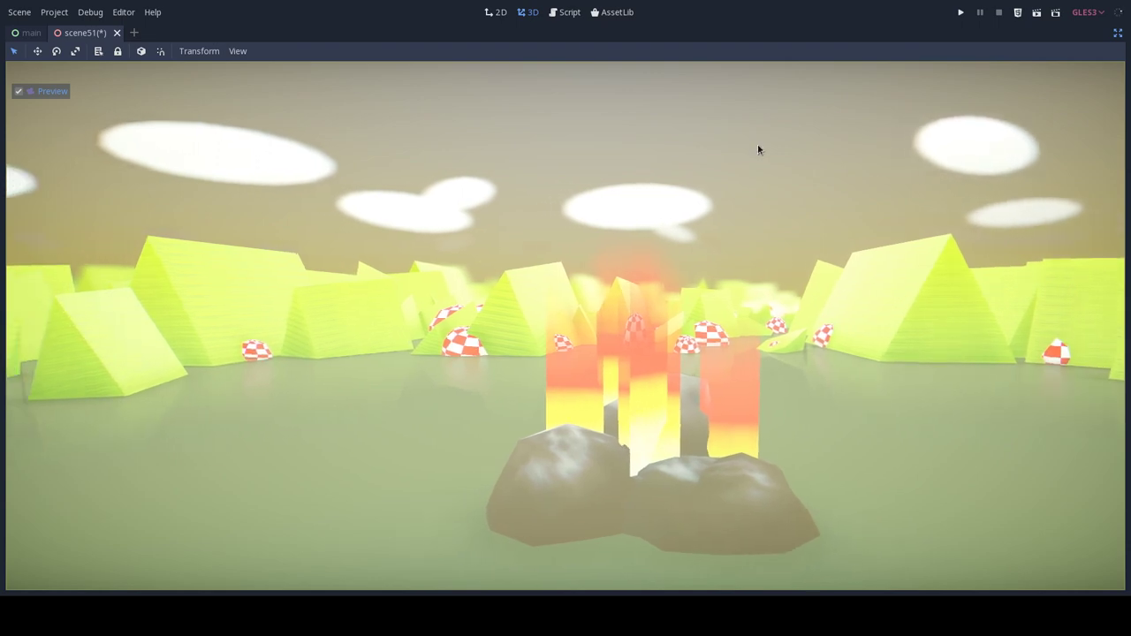
left_click(1115, 35)
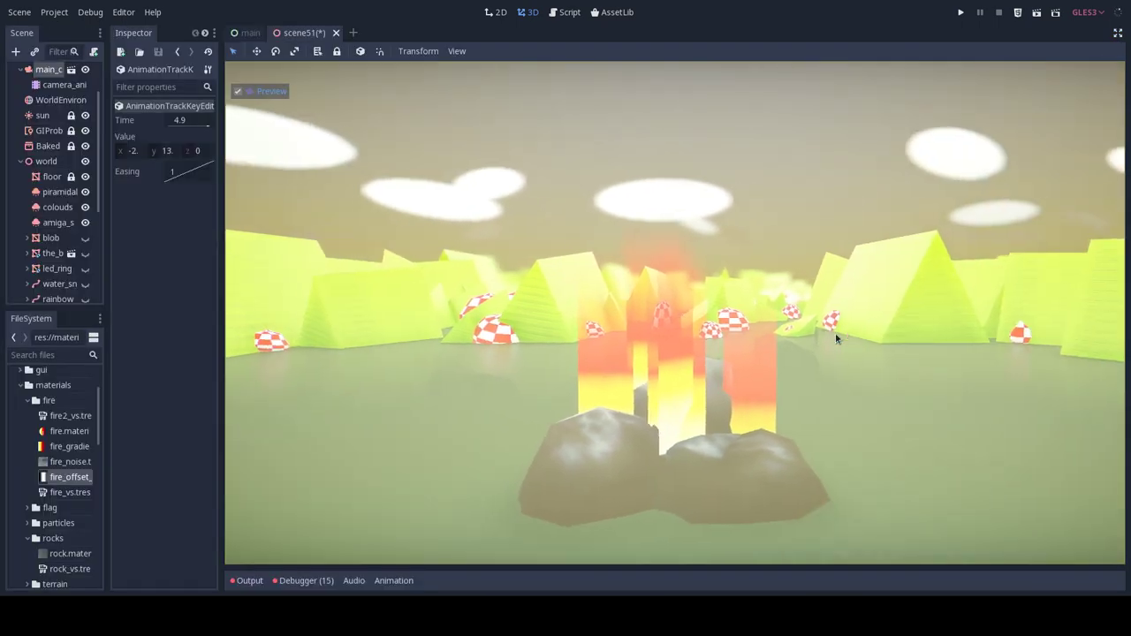